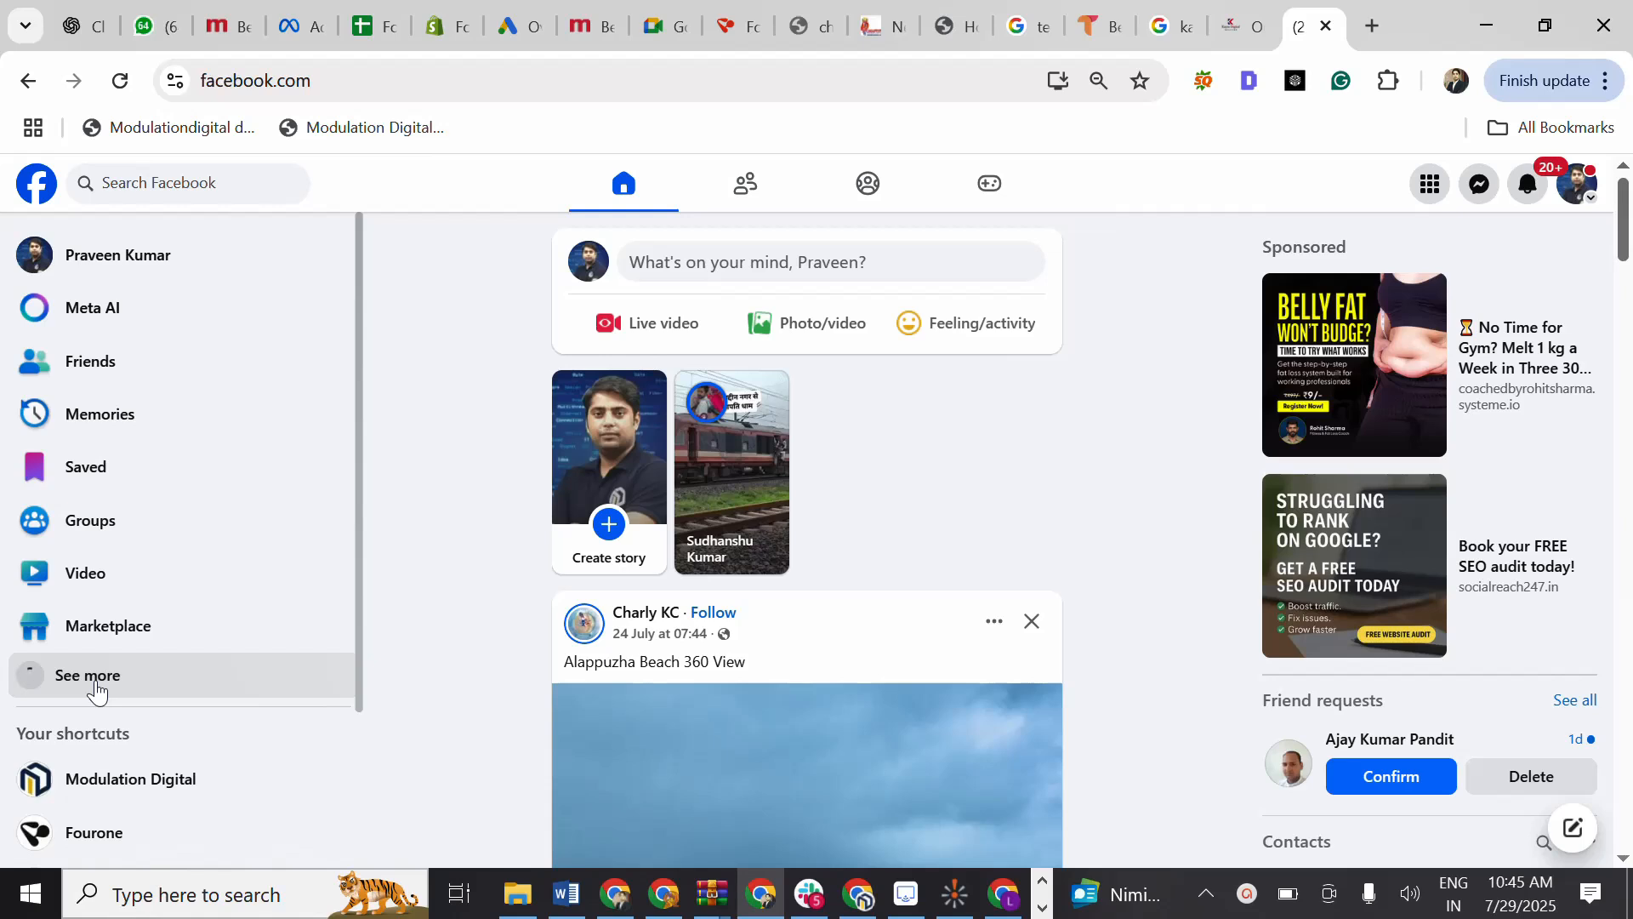
Open Ads Manager from the Facebook home page and look through the campaign list.
{"action": "scroll", "coordinate": [96, 691], "scroll_direction": "down", "scroll_amount": 2}
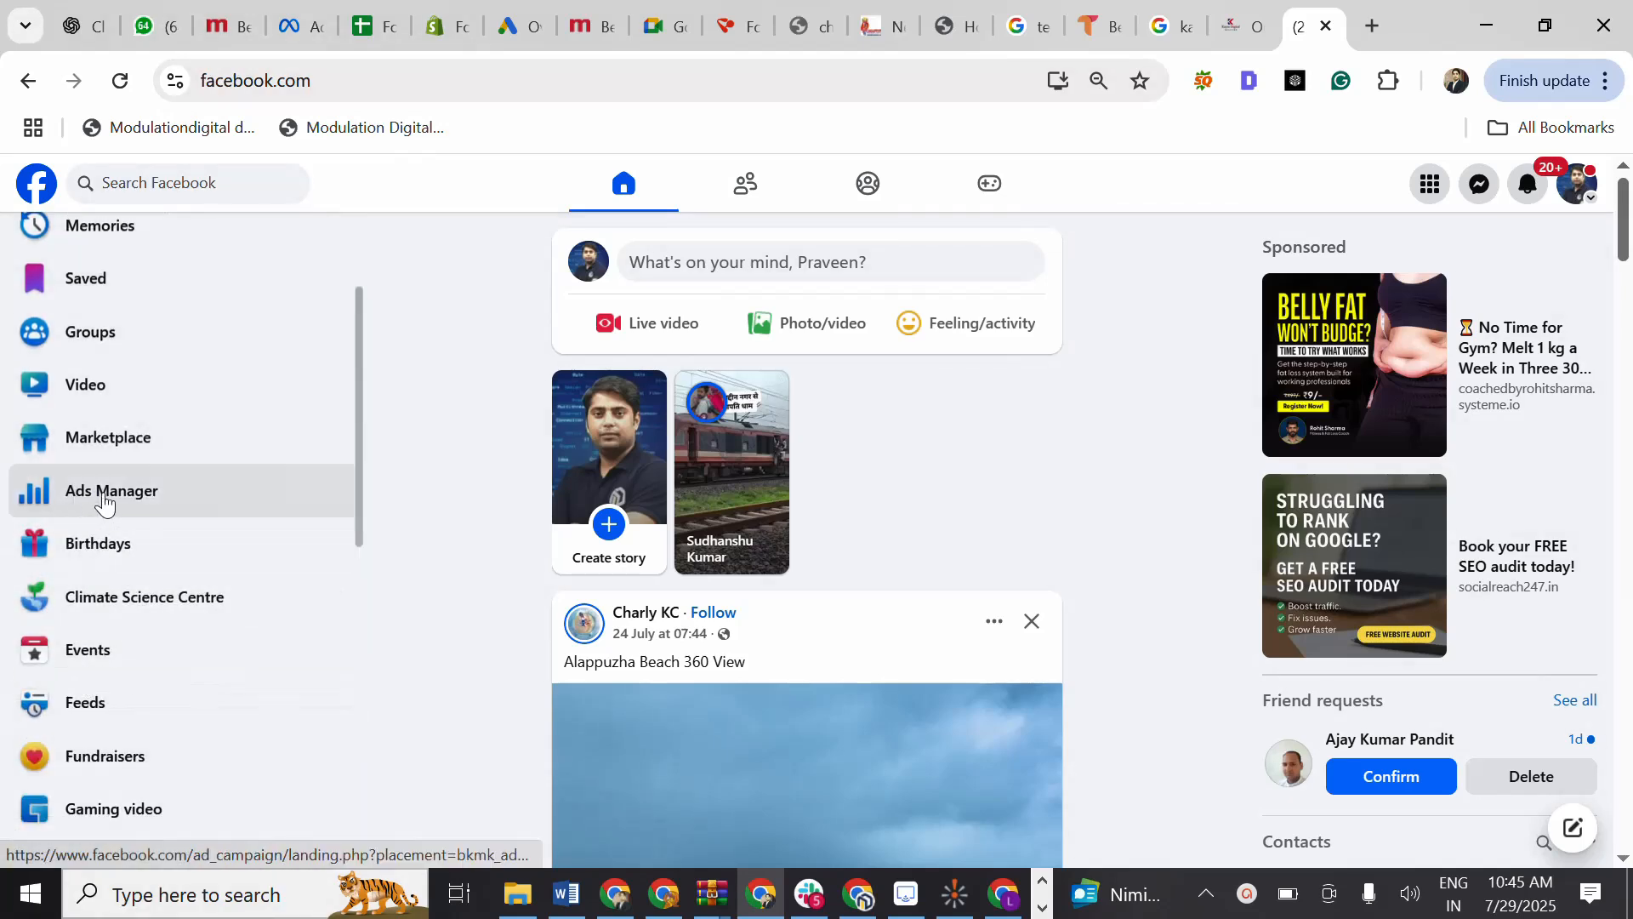
{"action": "left_click", "coordinate": [105, 502]}
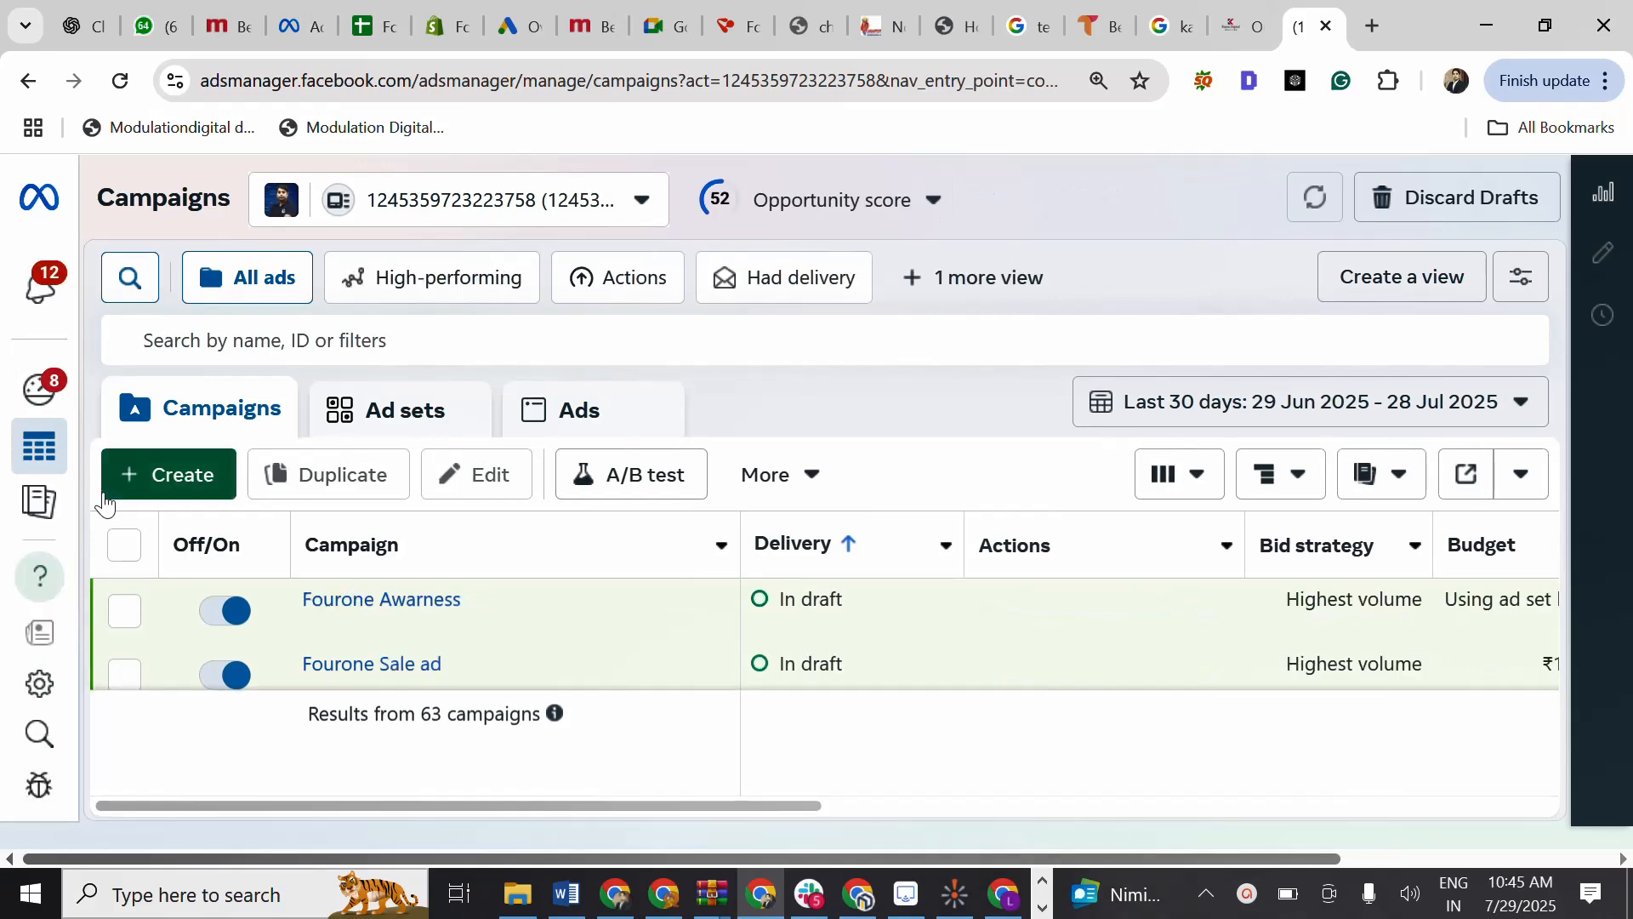
{"action": "mouse_move", "coordinate": [426, 627]}
{"action": "scroll", "coordinate": [426, 628], "scroll_direction": "down", "scroll_amount": 3}
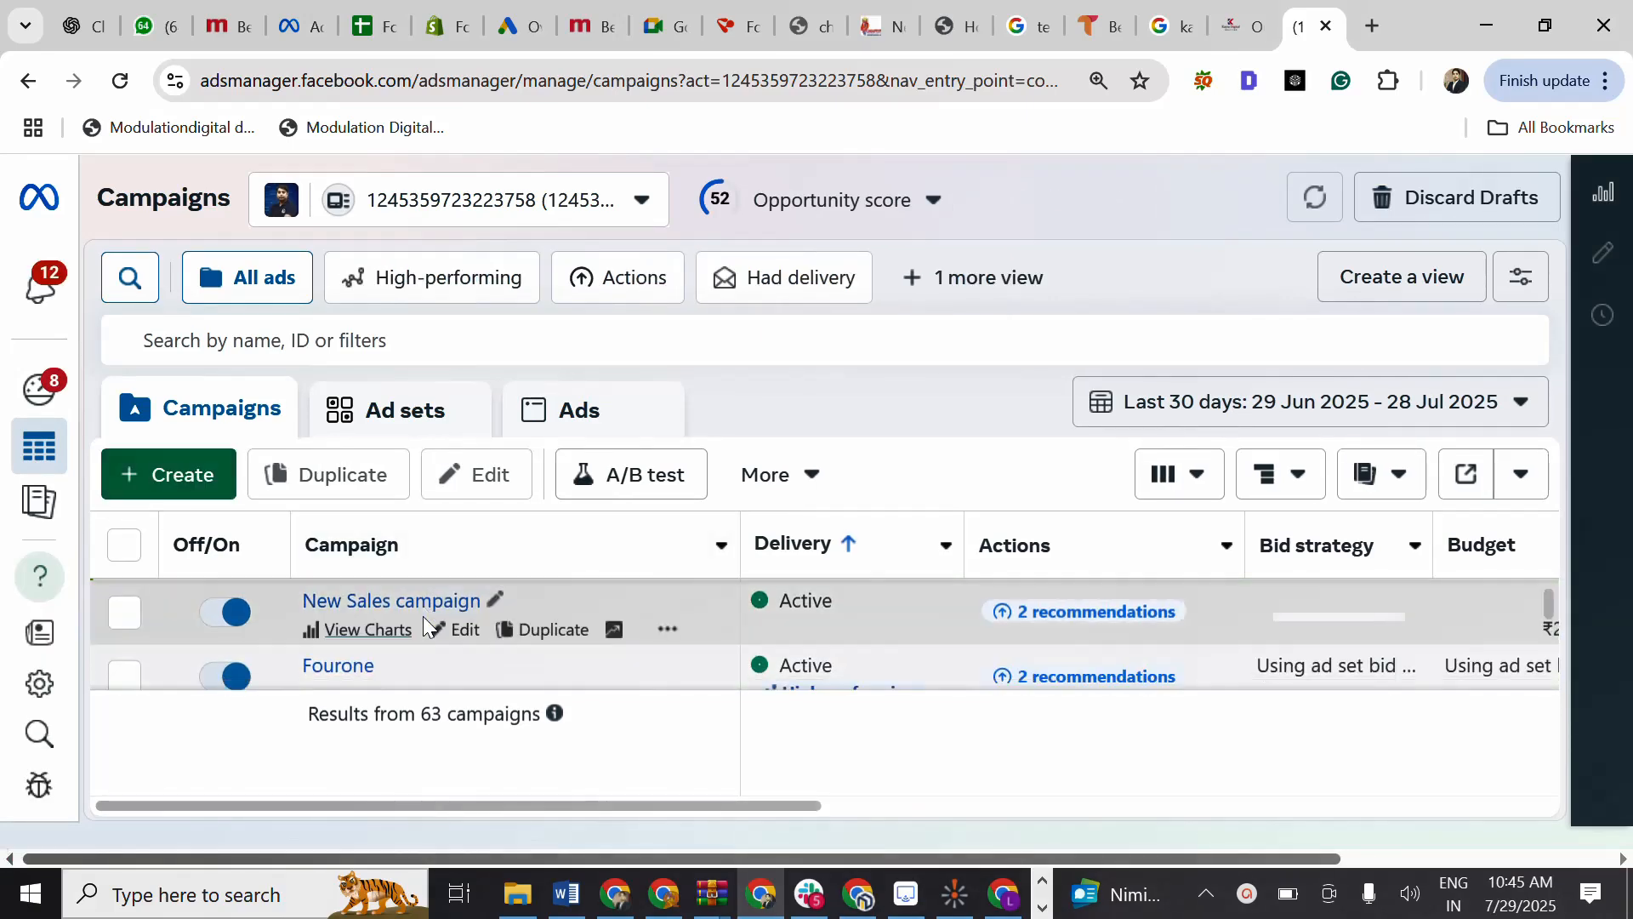
{"action": "scroll", "coordinate": [423, 617], "scroll_direction": "up", "scroll_amount": 3}
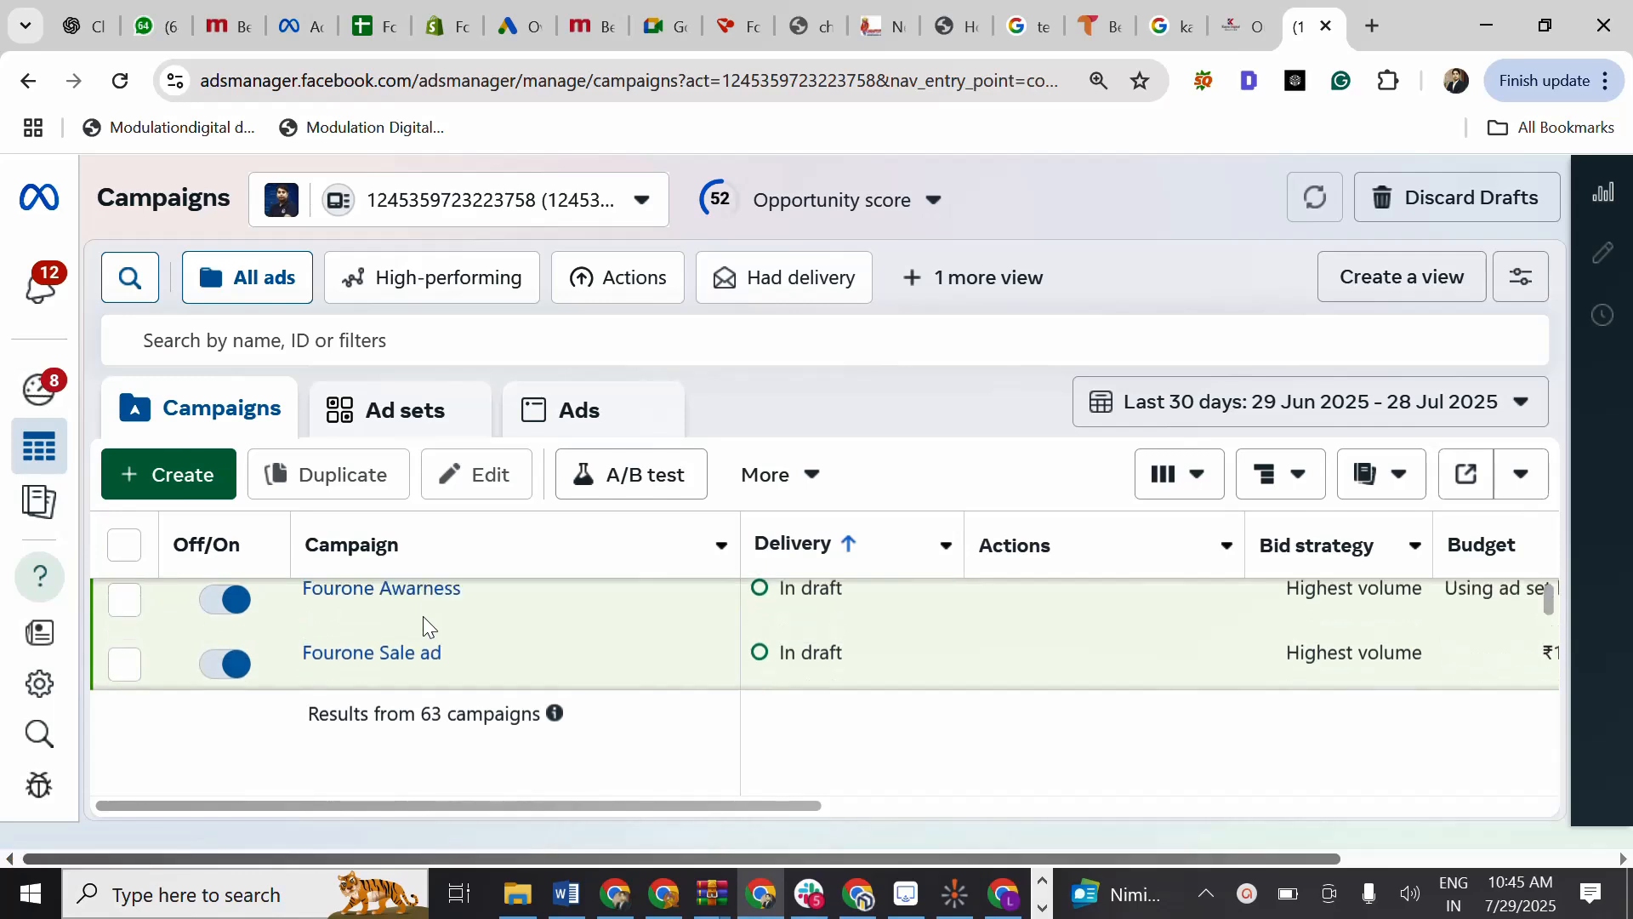
{"action": "scroll", "coordinate": [423, 617], "scroll_direction": "down", "scroll_amount": 3}
{"action": "scroll", "coordinate": [424, 621], "scroll_direction": "down", "scroll_amount": 1}
{"action": "scroll", "coordinate": [423, 621], "scroll_direction": "up", "scroll_amount": 3}
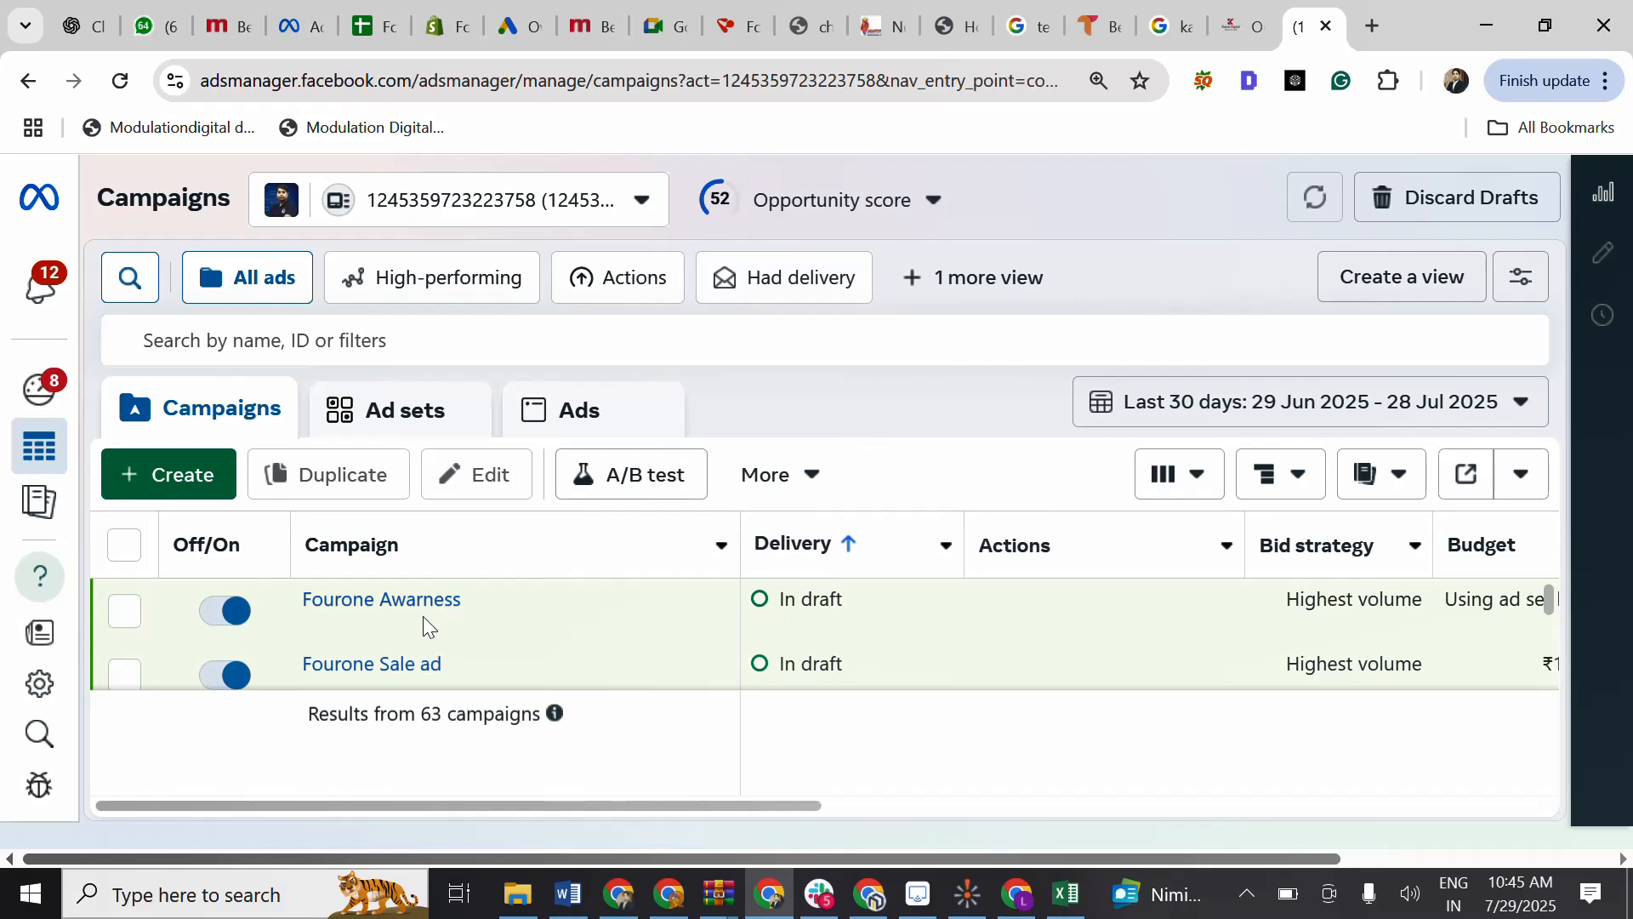
Go to Events Manager and show the data sources of the ad account.
{"action": "mouse_move", "coordinate": [34, 472]}
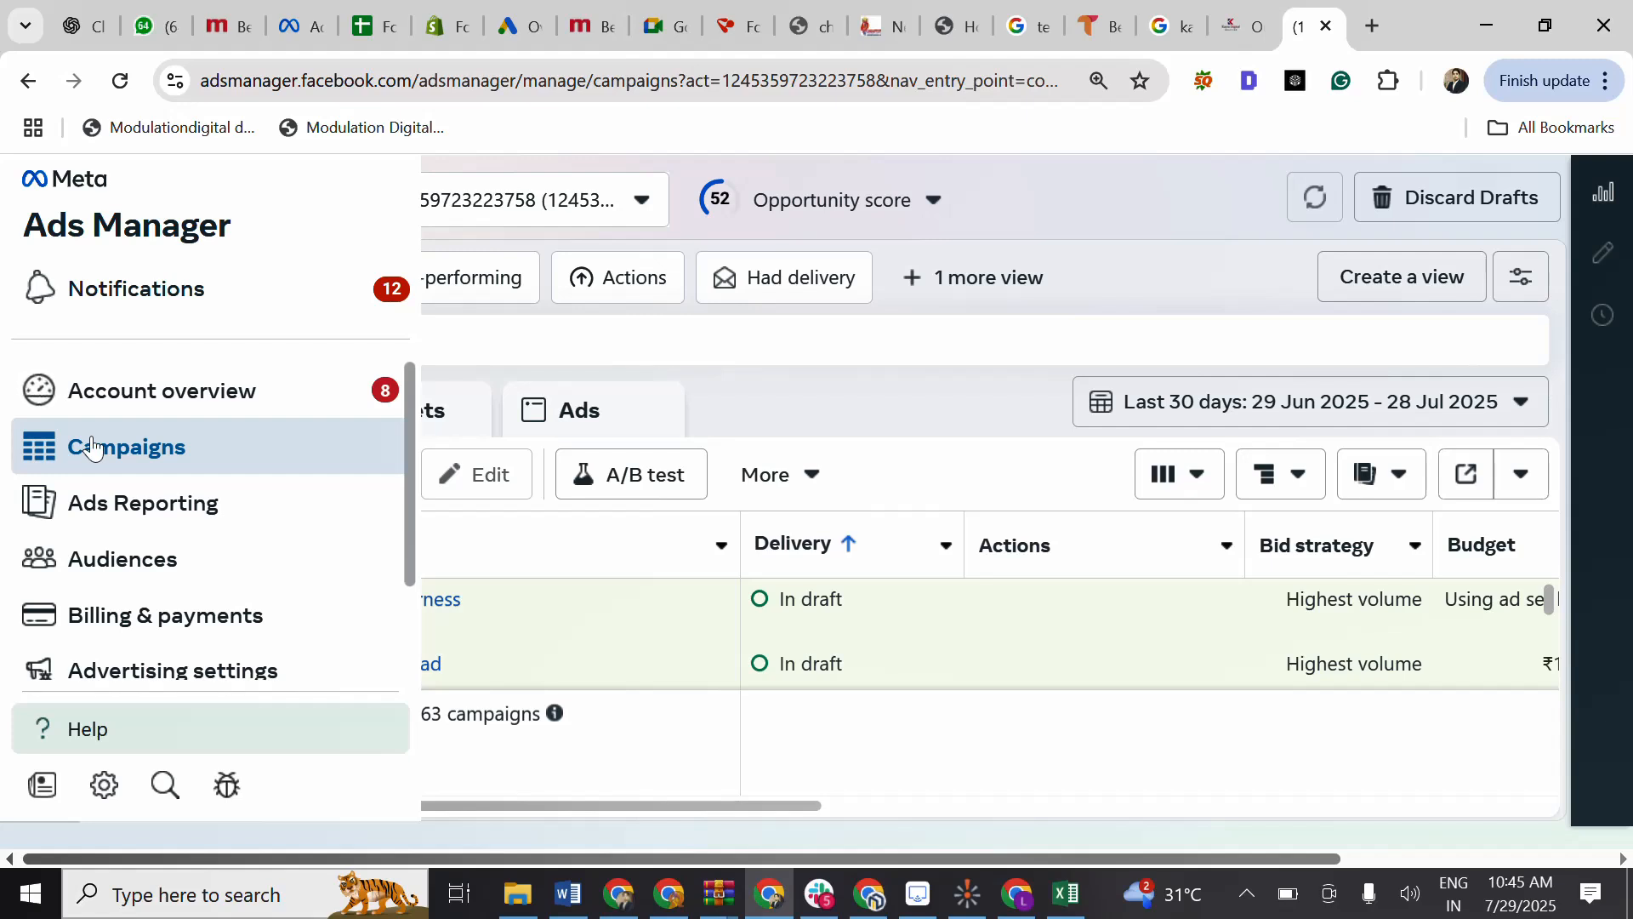
{"action": "scroll", "coordinate": [123, 569], "scroll_direction": "down", "scroll_amount": 2}
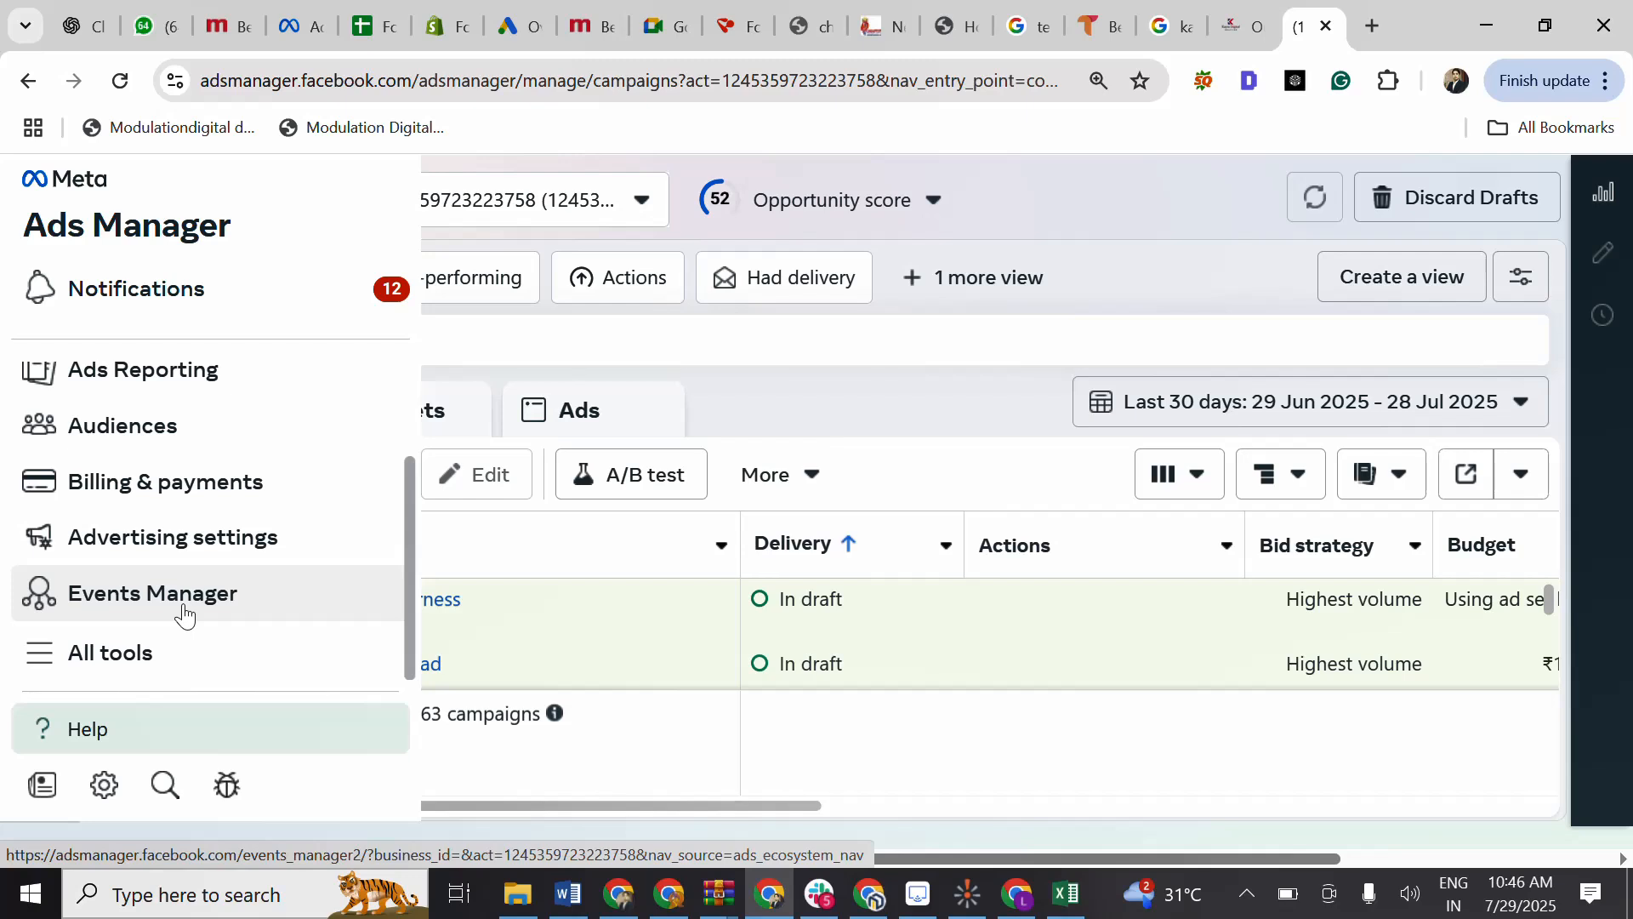
{"action": "left_click", "coordinate": [103, 599]}
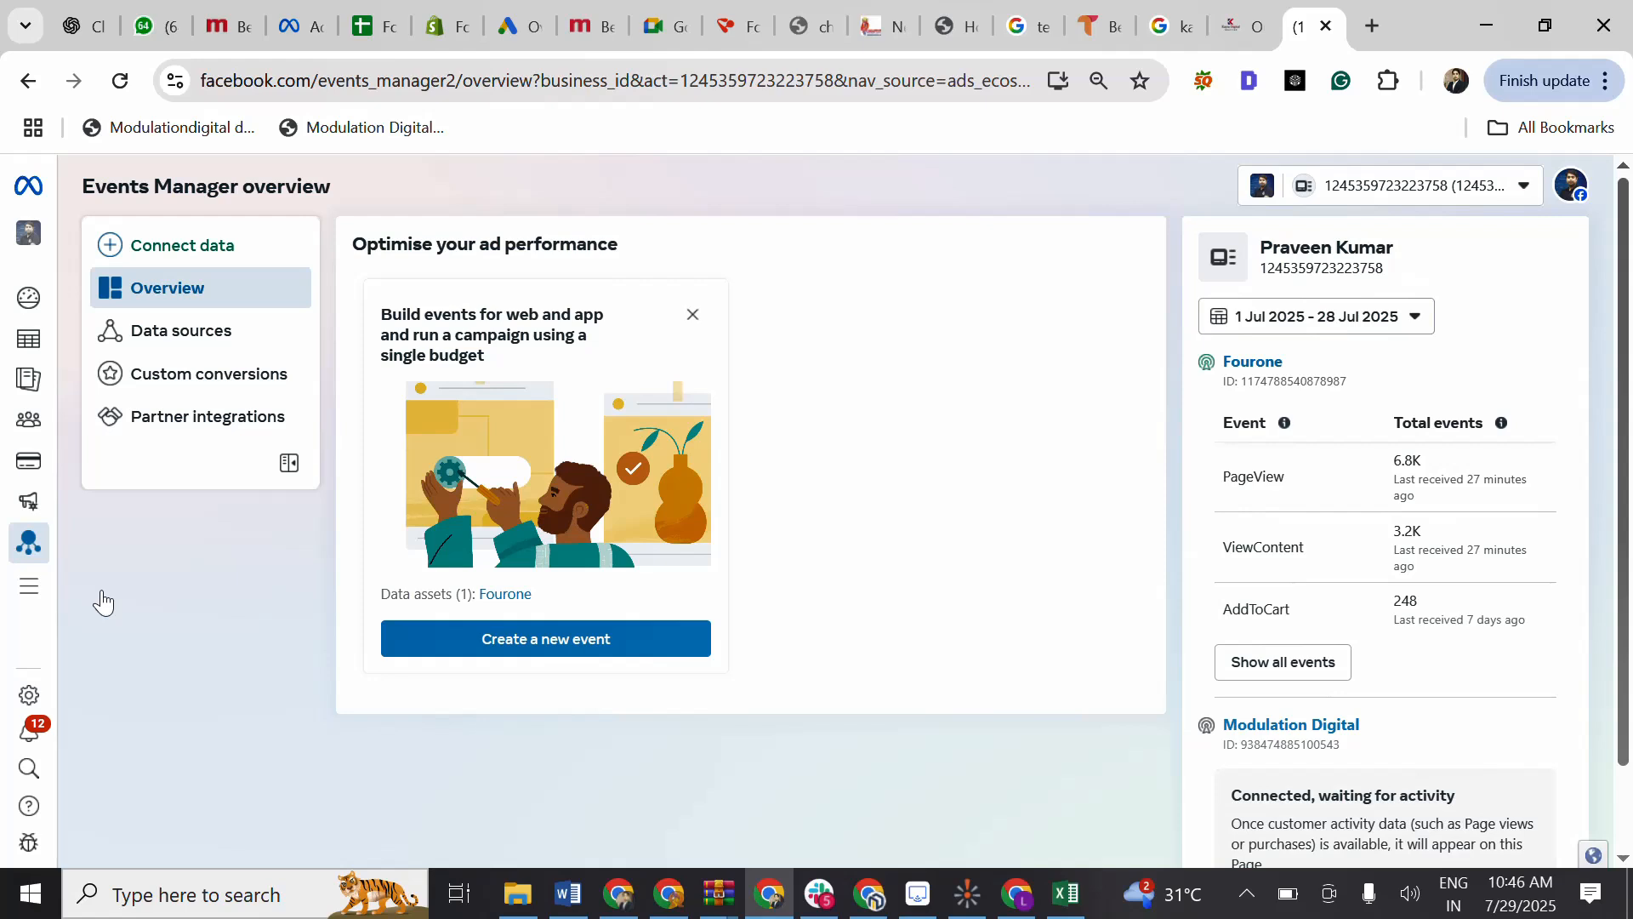
{"action": "left_click", "coordinate": [188, 356]}
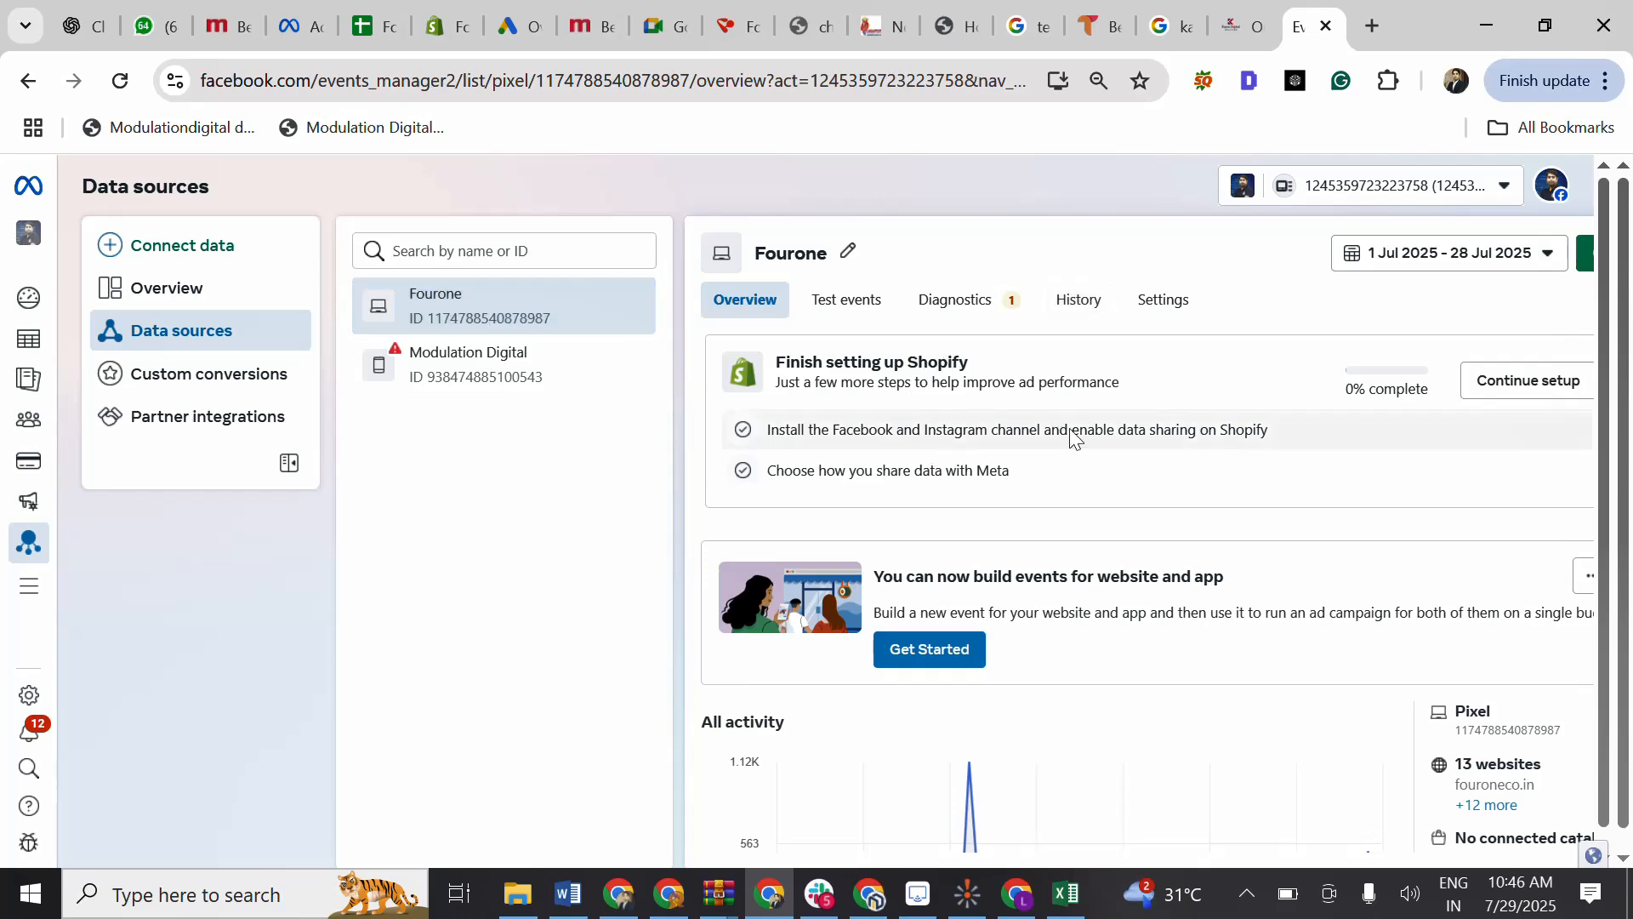
For the Fourone pixel's browser integration, choose adding it to another website and open the email instructions for installing the code.
{"action": "scroll", "coordinate": [1071, 439], "scroll_direction": "down", "scroll_amount": 1}
{"action": "scroll", "coordinate": [1246, 655], "scroll_direction": "down", "scroll_amount": 5}
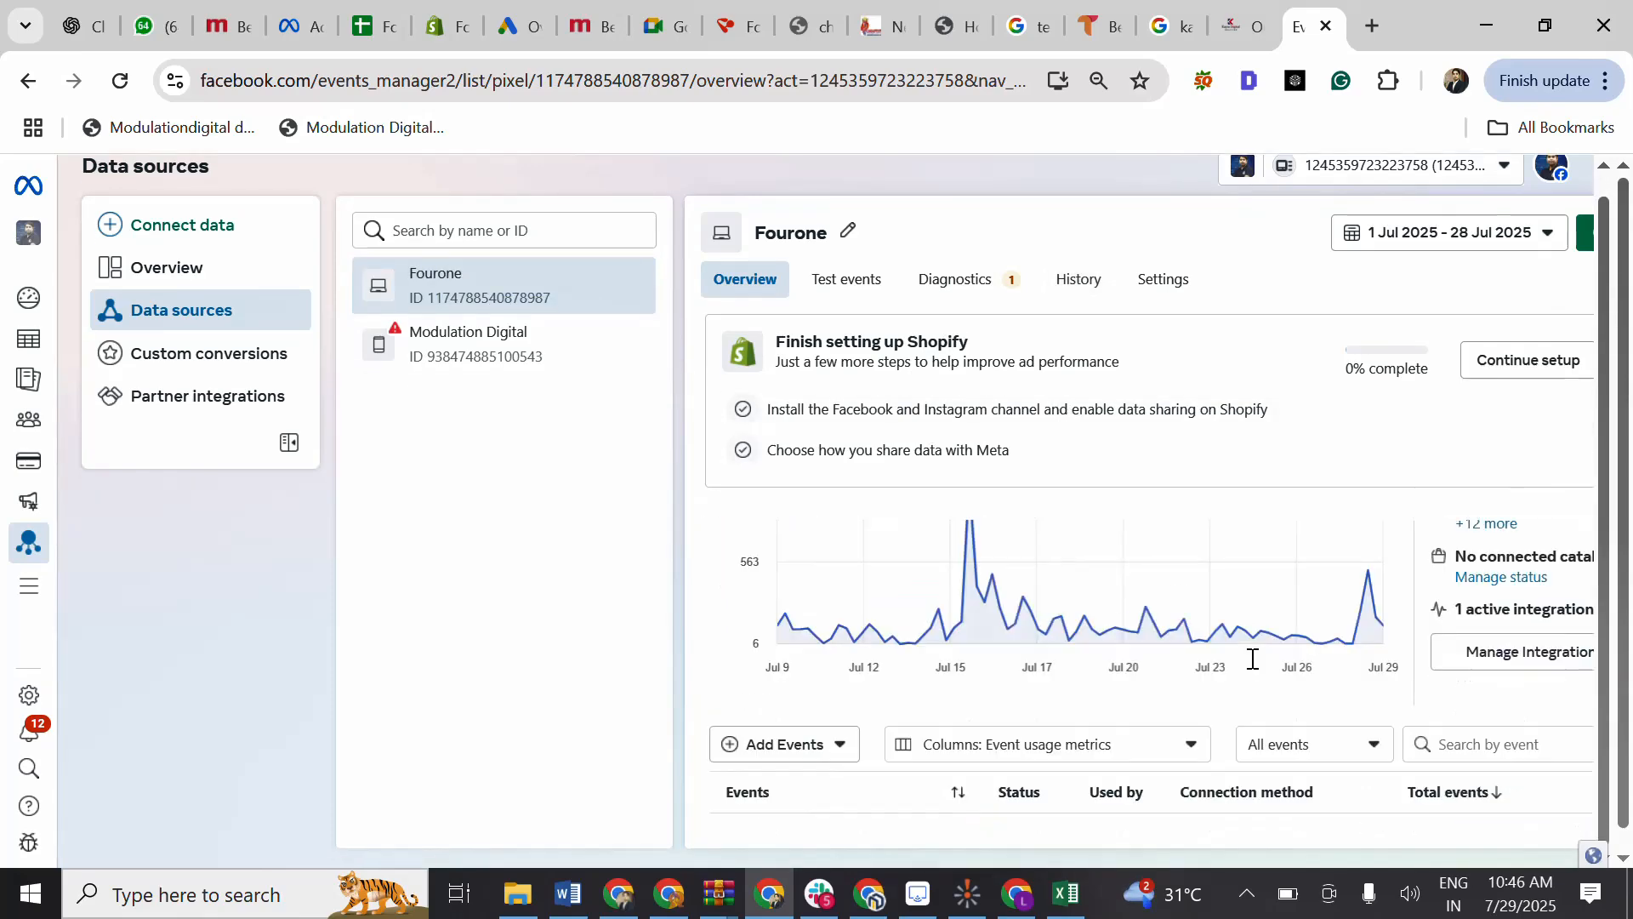
{"action": "scroll", "coordinate": [1253, 667], "scroll_direction": "down", "scroll_amount": 5}
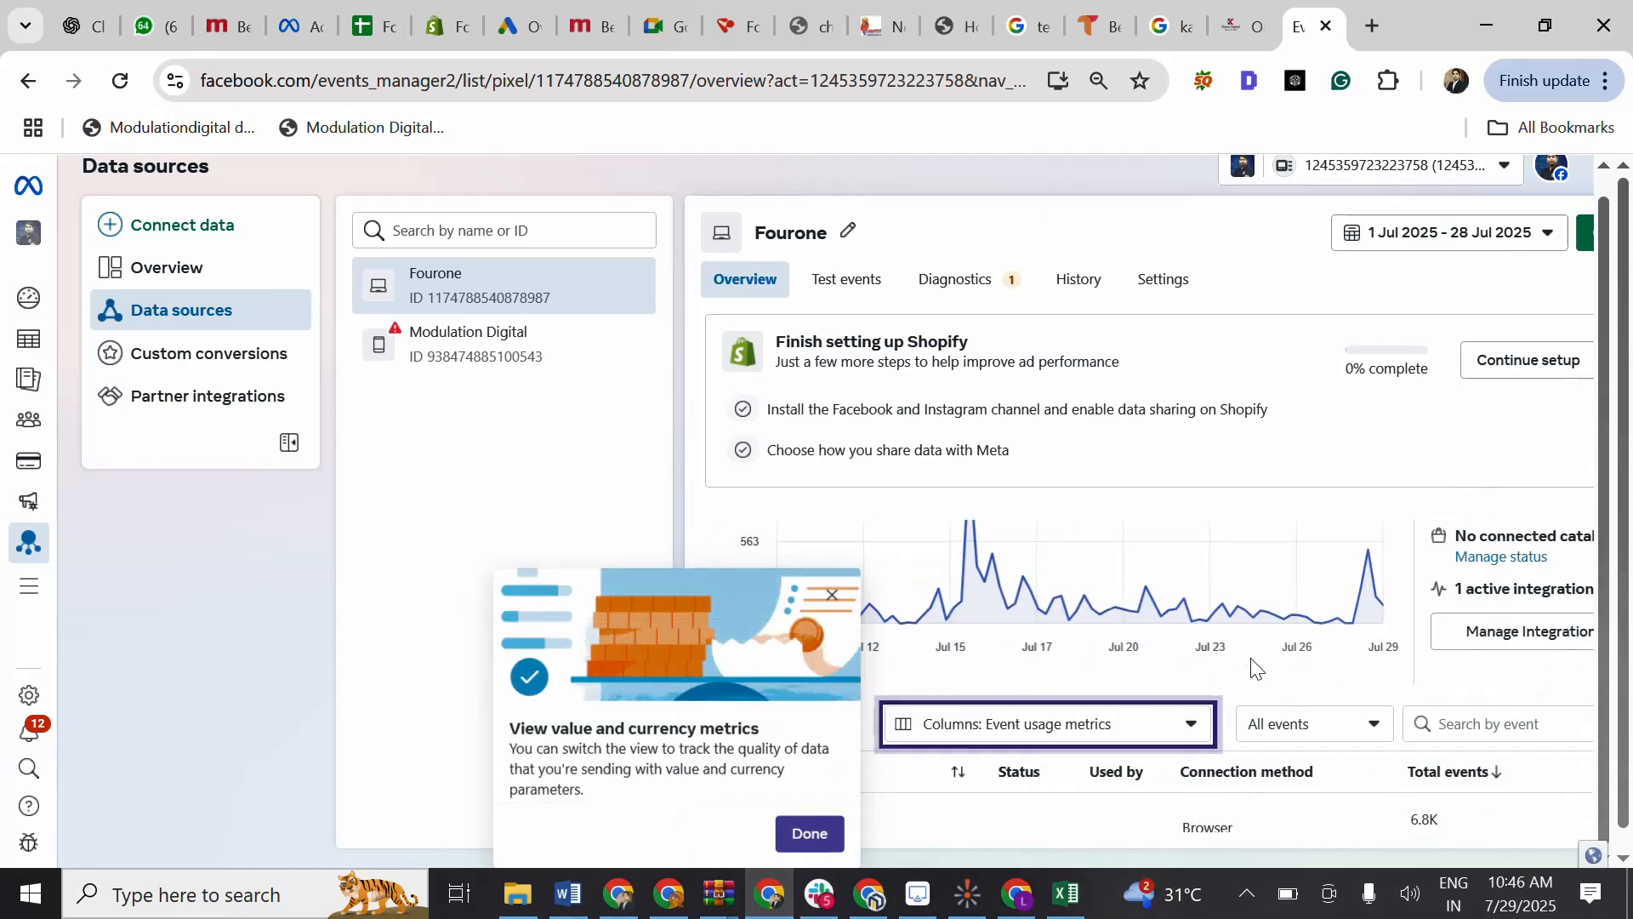
{"action": "left_click", "coordinate": [1514, 629]}
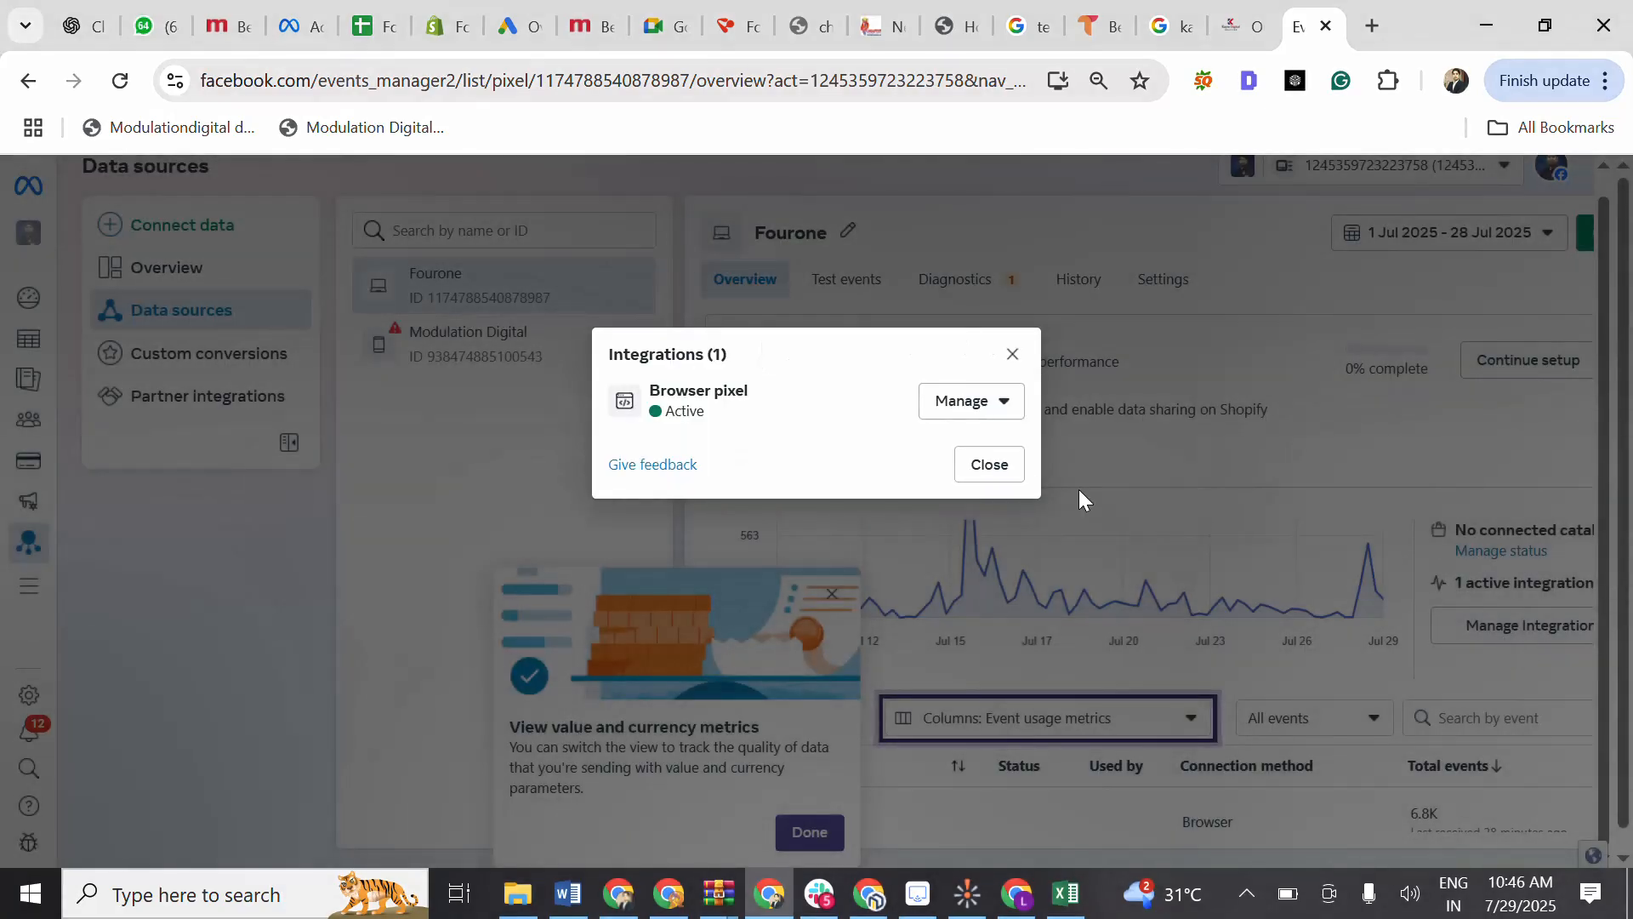
{"action": "left_click", "coordinate": [988, 410]}
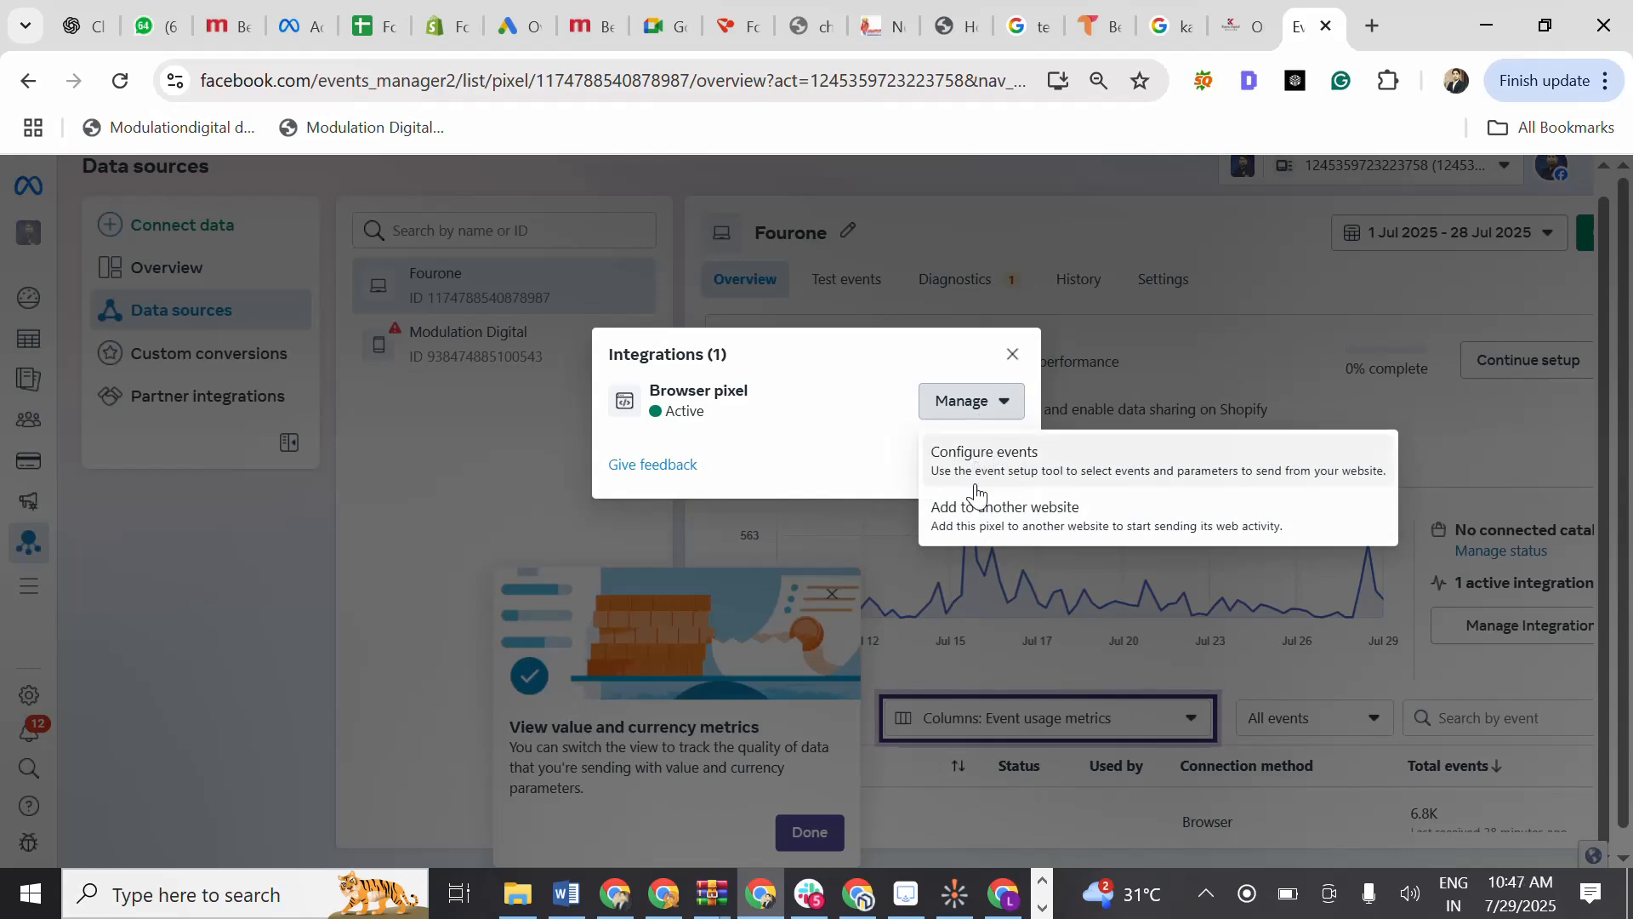
{"action": "left_click", "coordinate": [968, 515]}
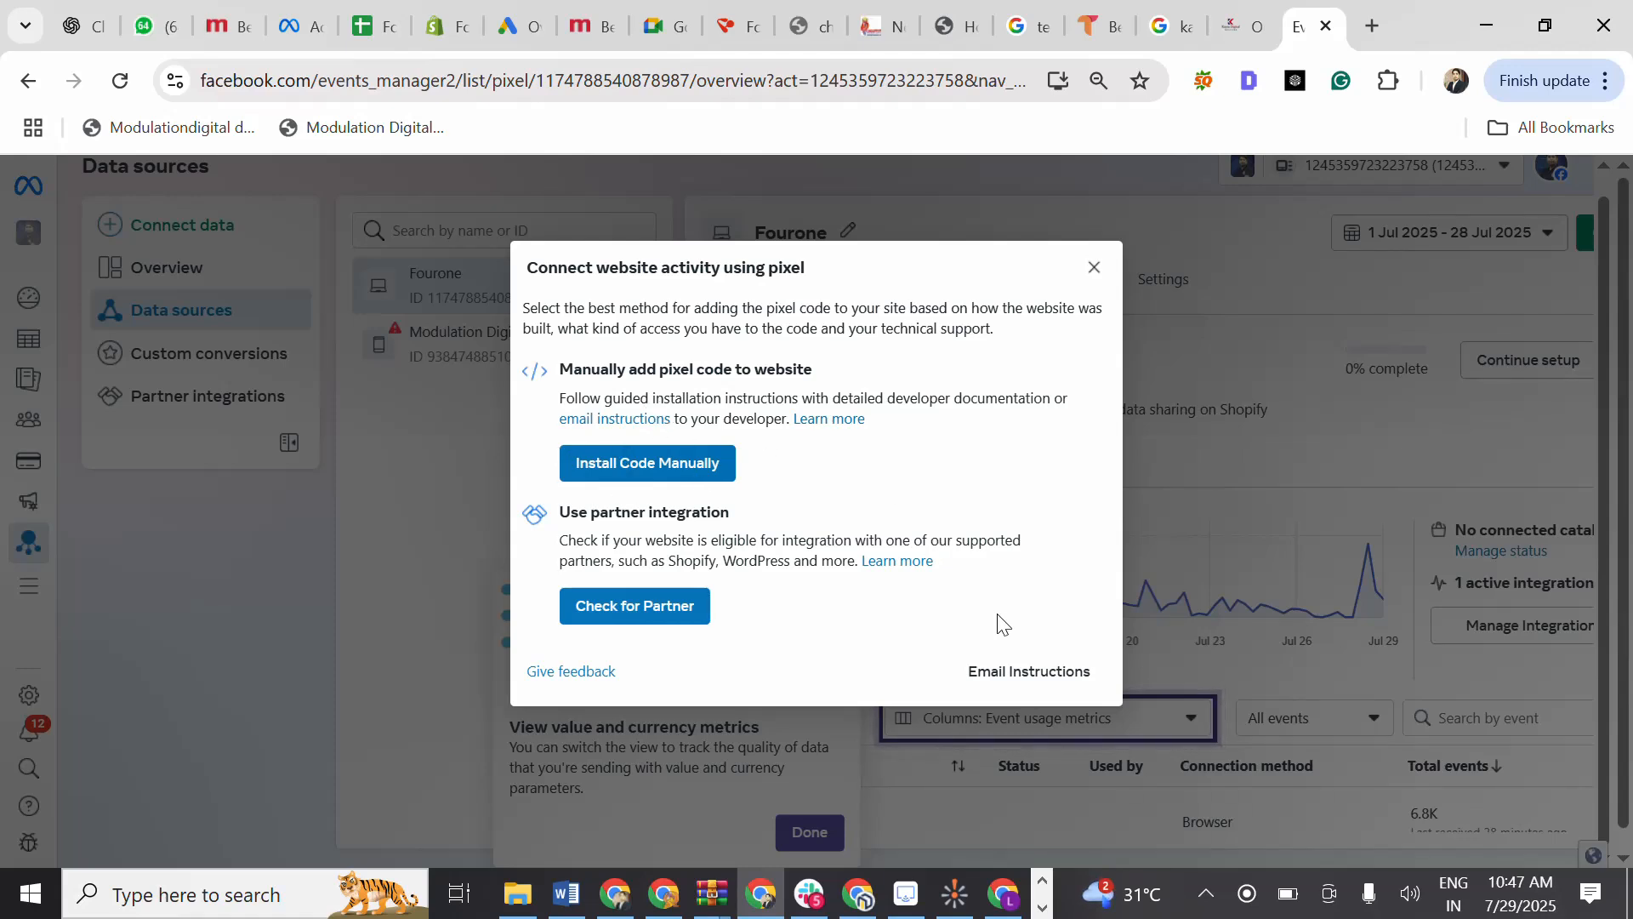
{"action": "left_click", "coordinate": [1010, 672]}
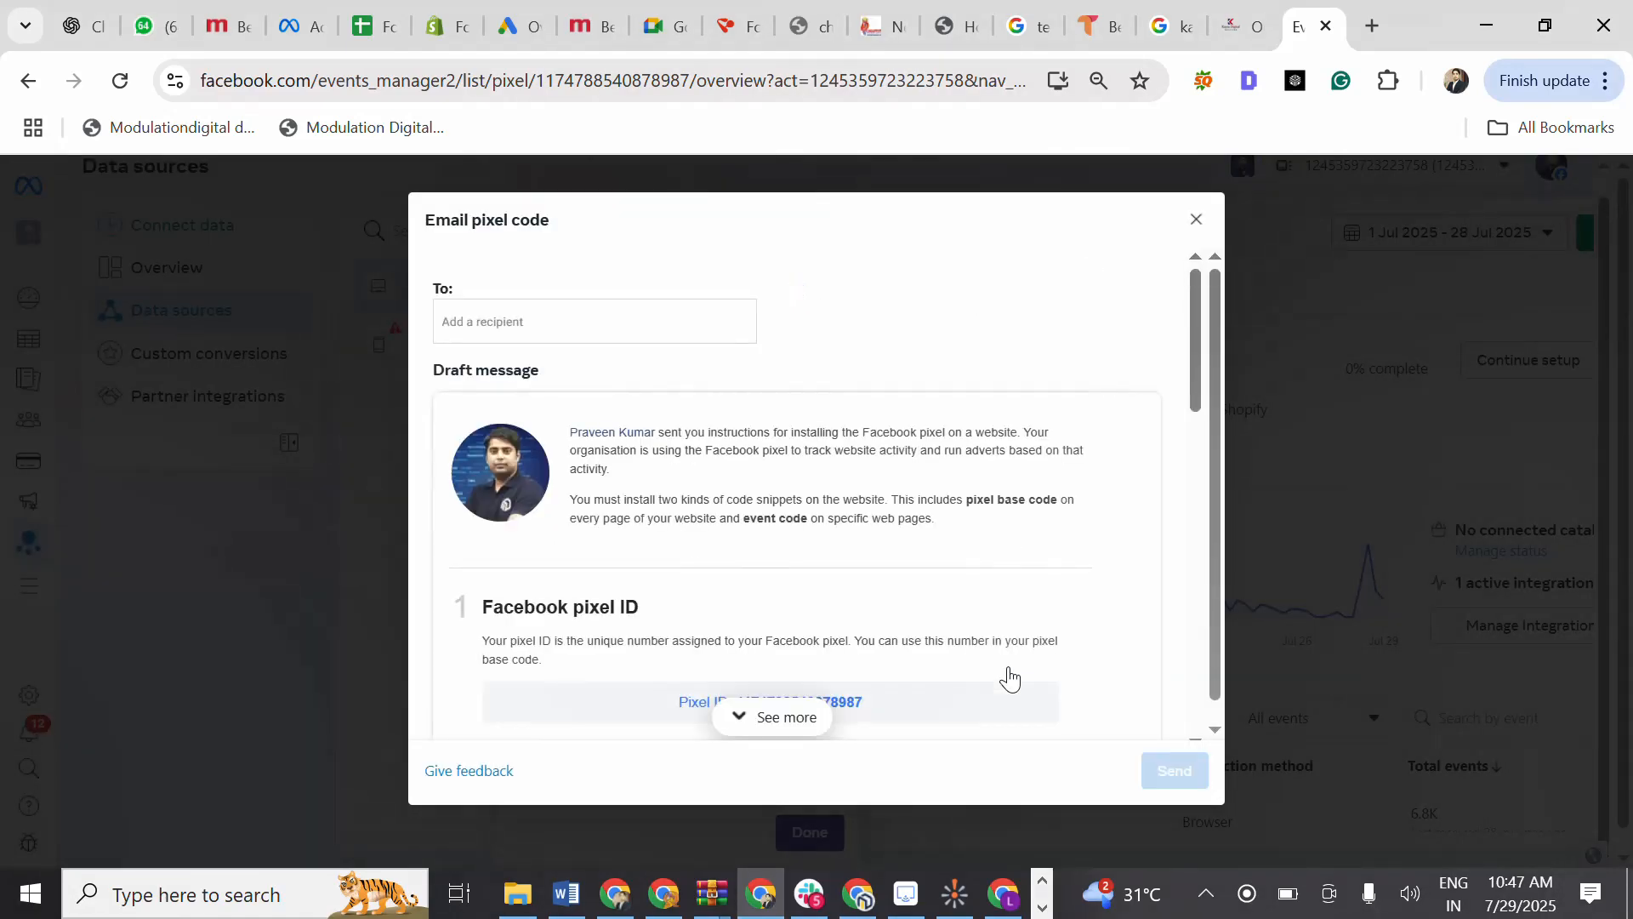
Find the Facebook pixel ID in the draft email and highlight it.
{"action": "scroll", "coordinate": [605, 408], "scroll_direction": "down", "scroll_amount": 3}
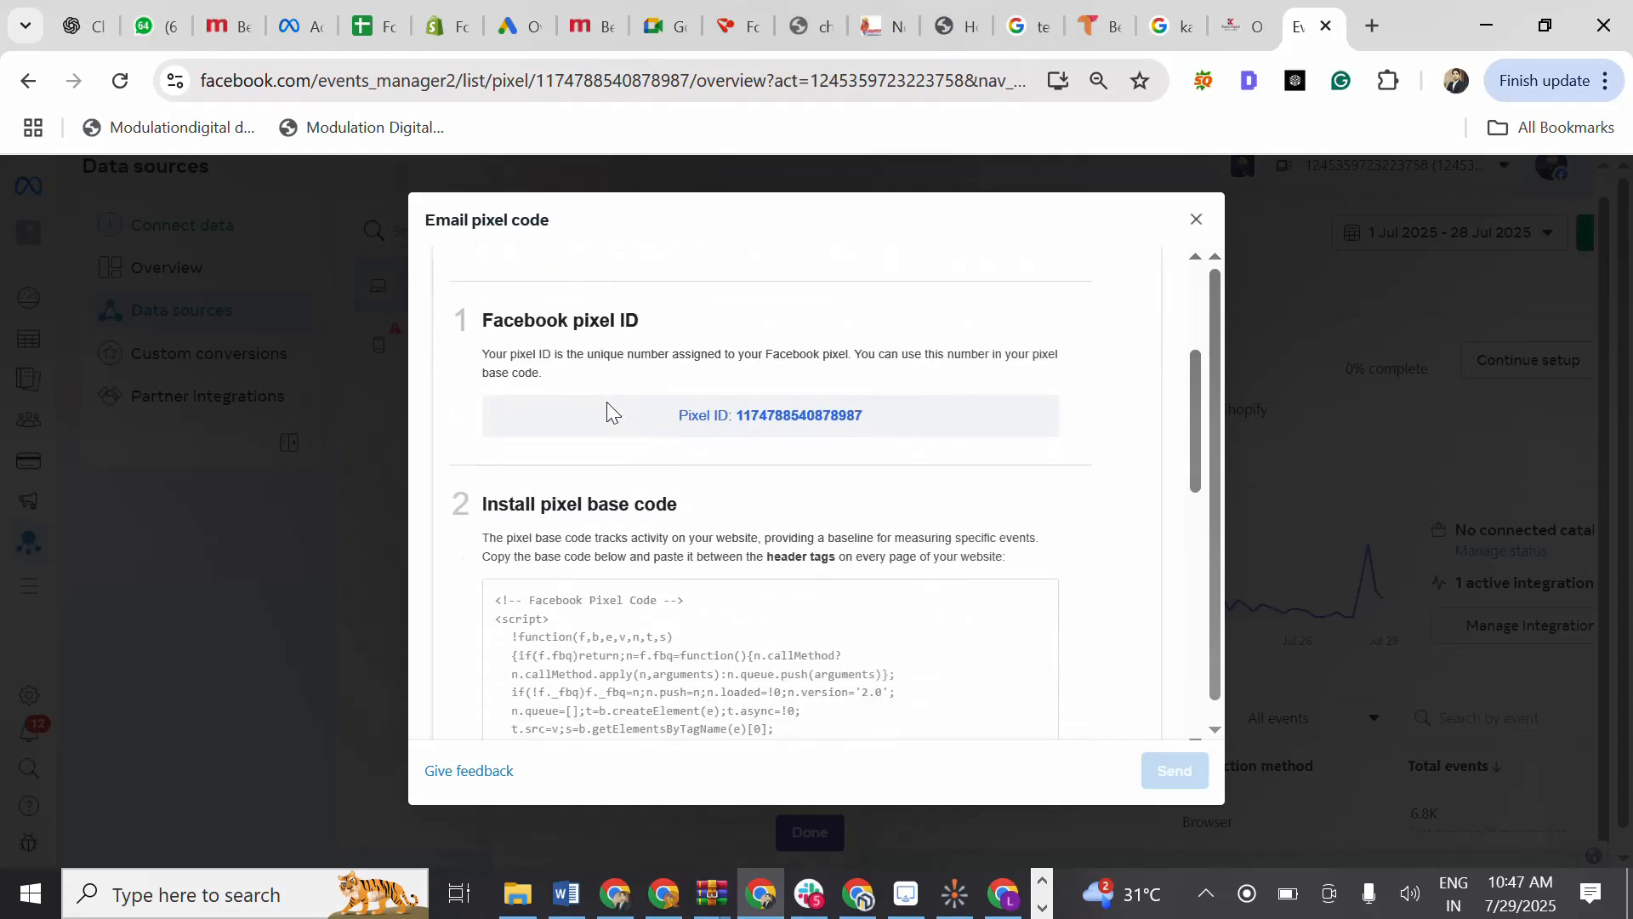
{"action": "scroll", "coordinate": [607, 408], "scroll_direction": "down", "scroll_amount": 1}
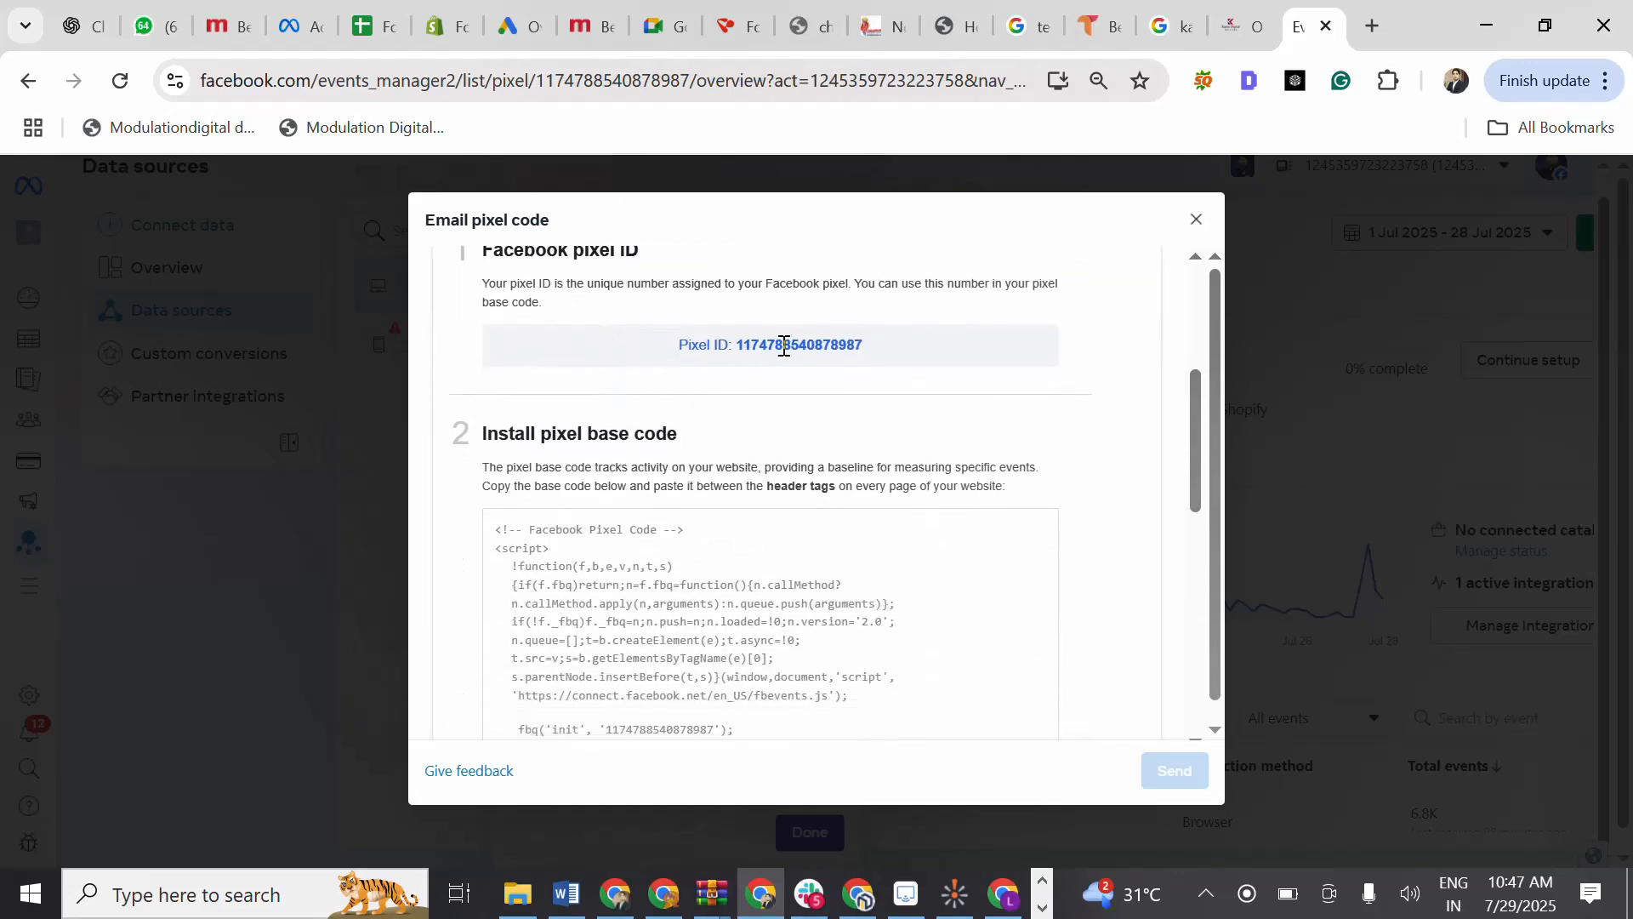
{"action": "left_click_drag", "start_coordinate": [738, 345], "coordinate": [901, 362]}
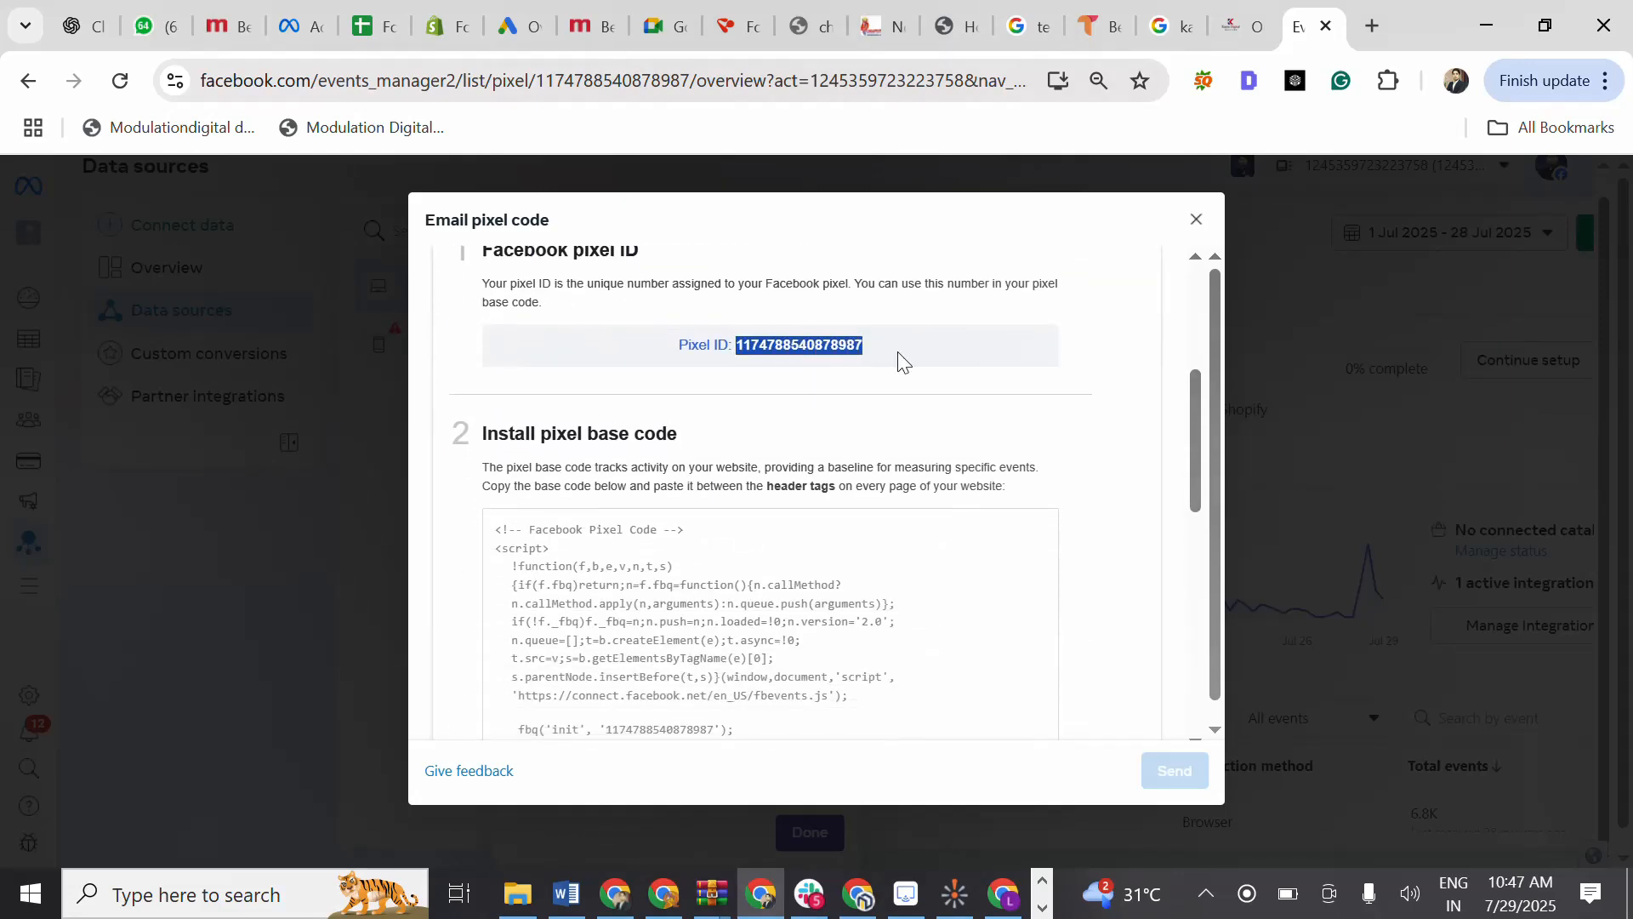
{"action": "scroll", "coordinate": [729, 467], "scroll_direction": "down", "scroll_amount": 2}
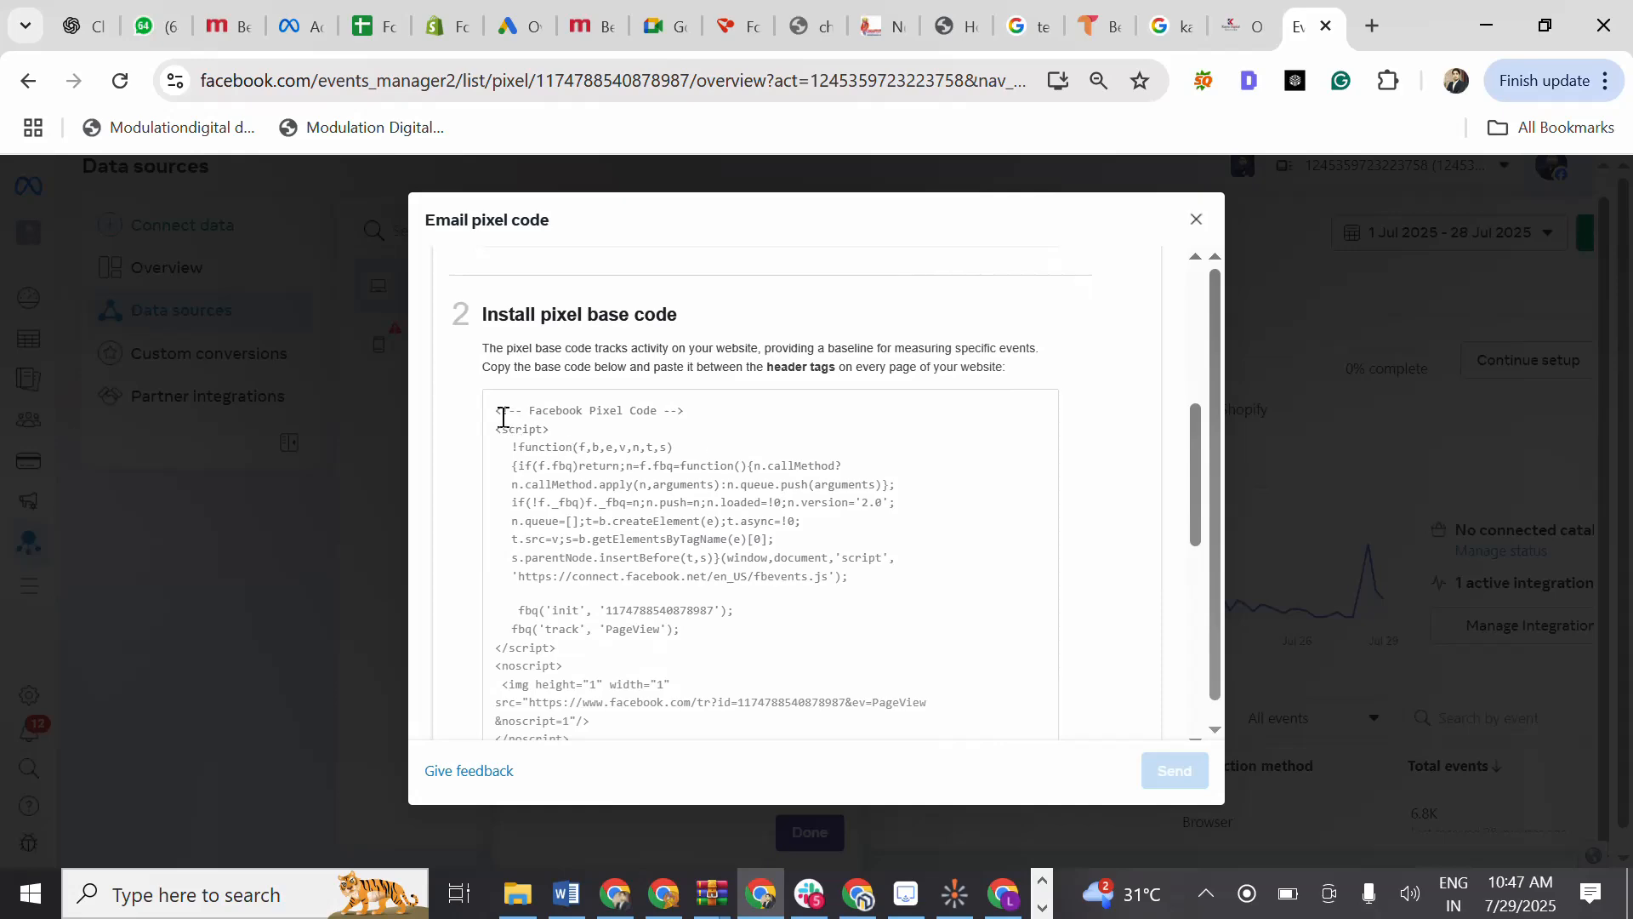
Highlight the full pixel base code in the draft email, then its opening and closing Facebook Pixel Code comment lines.
{"action": "left_click_drag", "start_coordinate": [495, 410], "coordinate": [738, 428]}
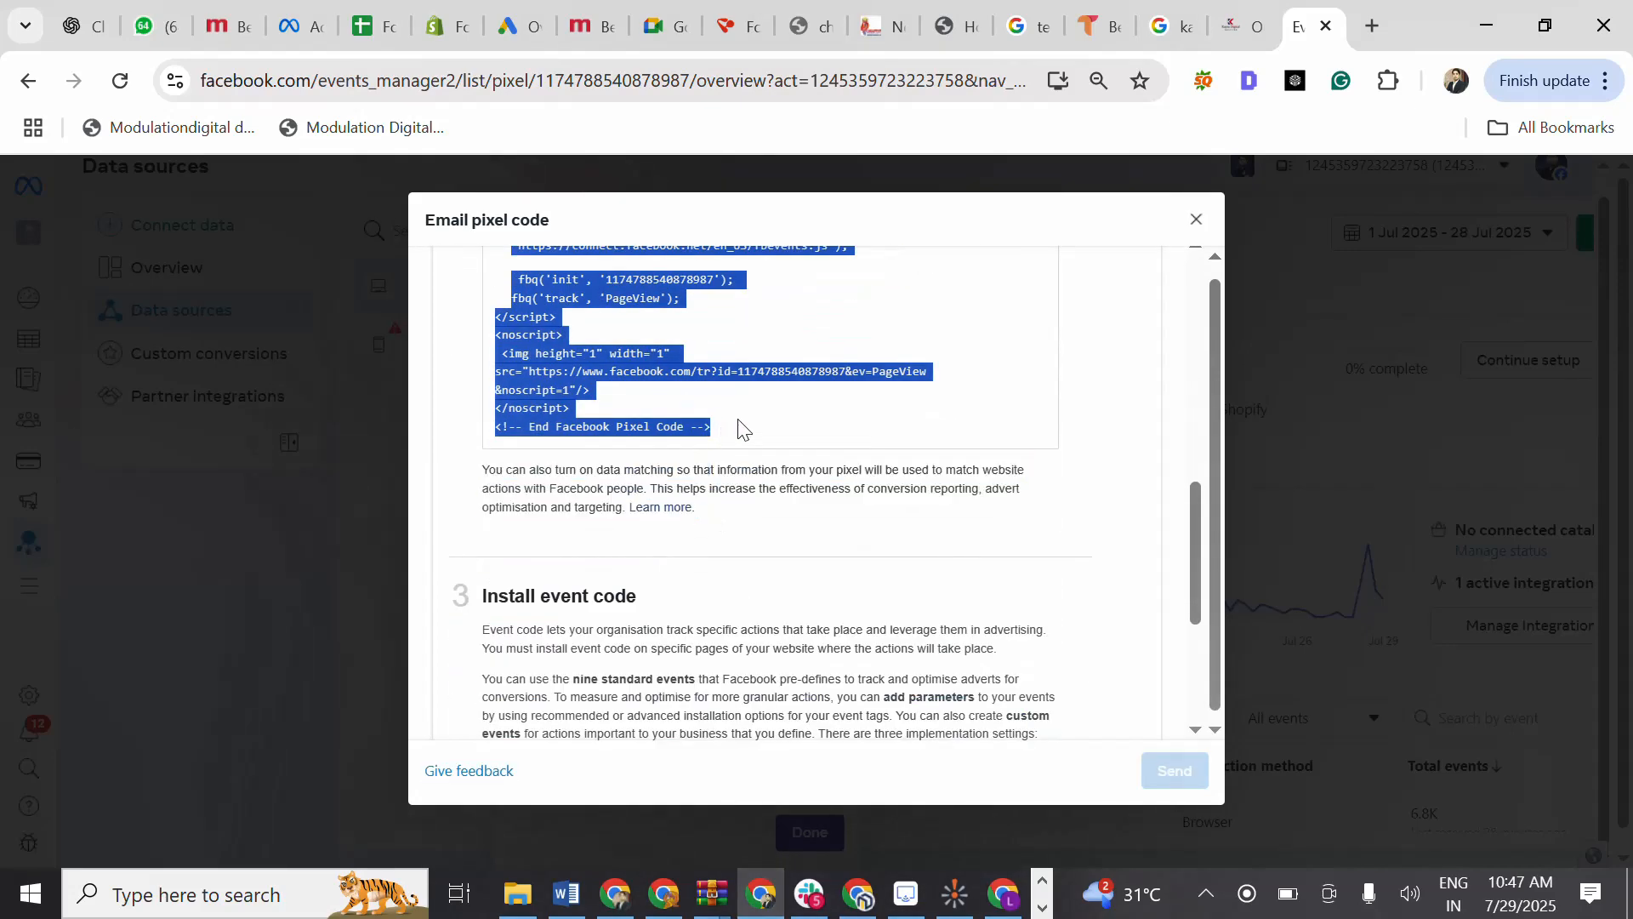
{"action": "left_click", "coordinate": [738, 428]}
{"action": "scroll", "coordinate": [739, 428], "scroll_direction": "up", "scroll_amount": 5}
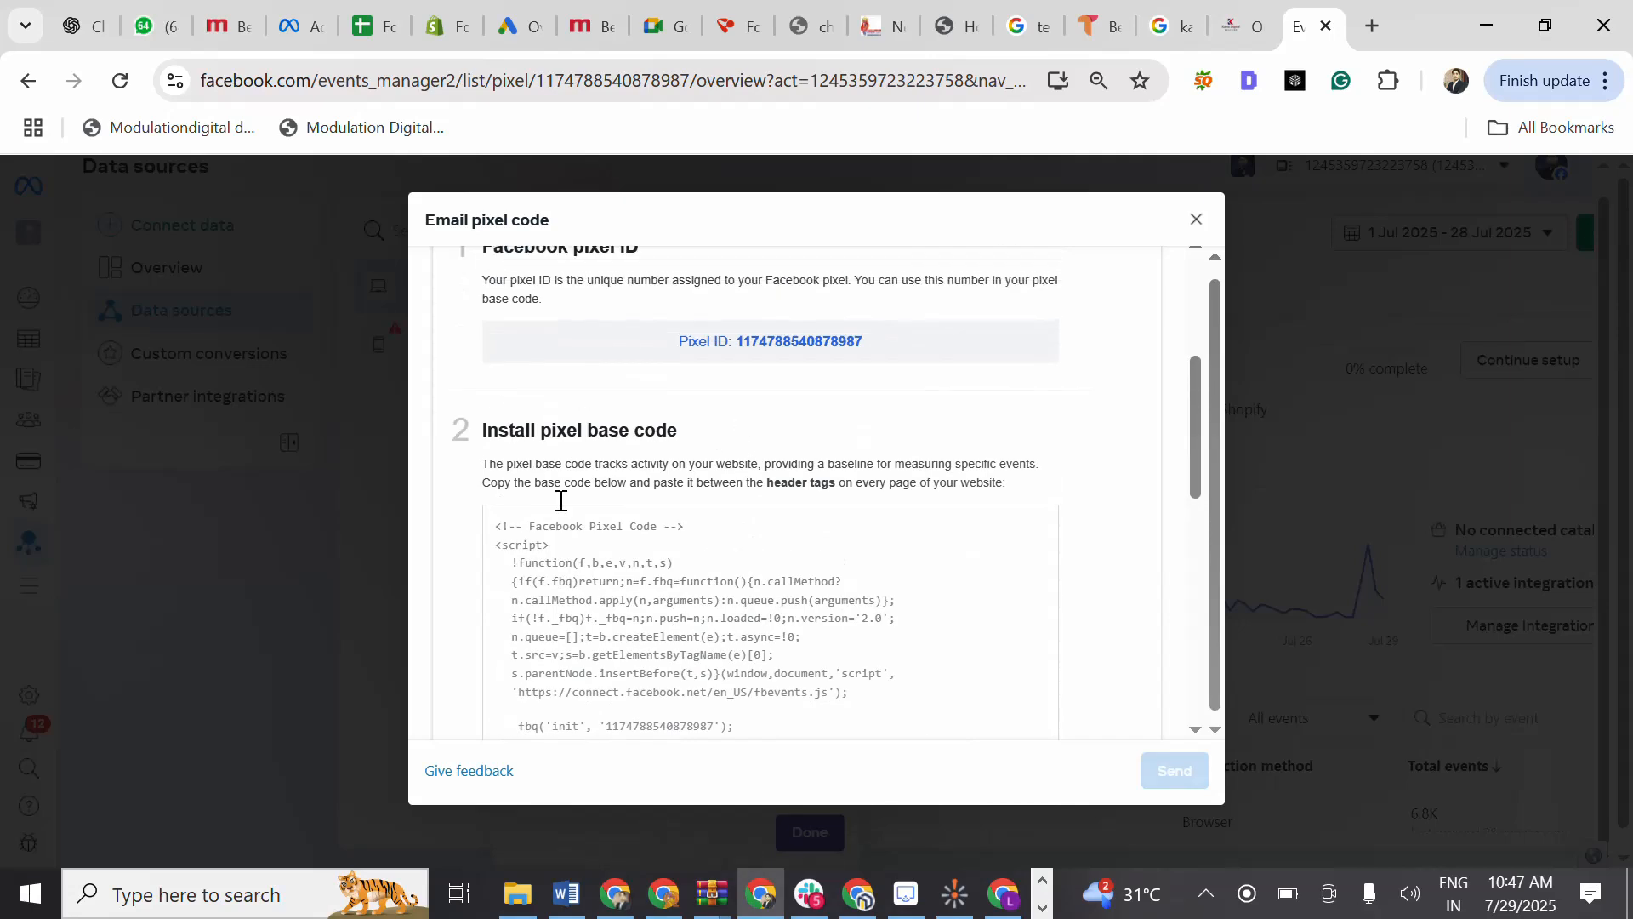
{"action": "left_click_drag", "start_coordinate": [496, 525], "coordinate": [686, 535]}
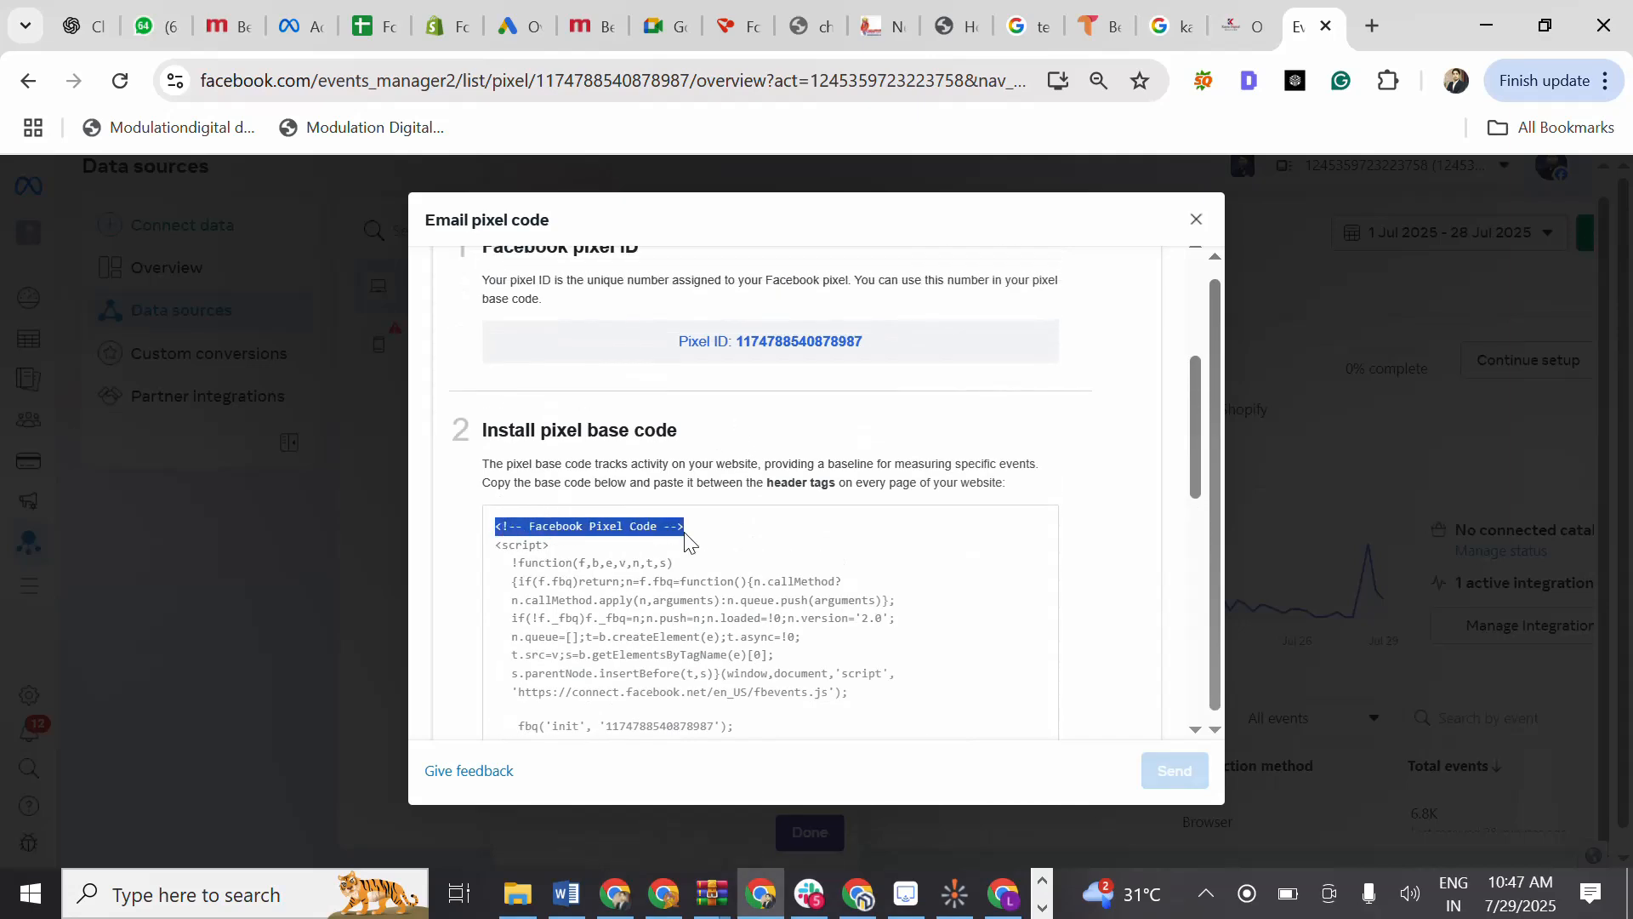
{"action": "scroll", "coordinate": [686, 537], "scroll_direction": "down", "scroll_amount": 4}
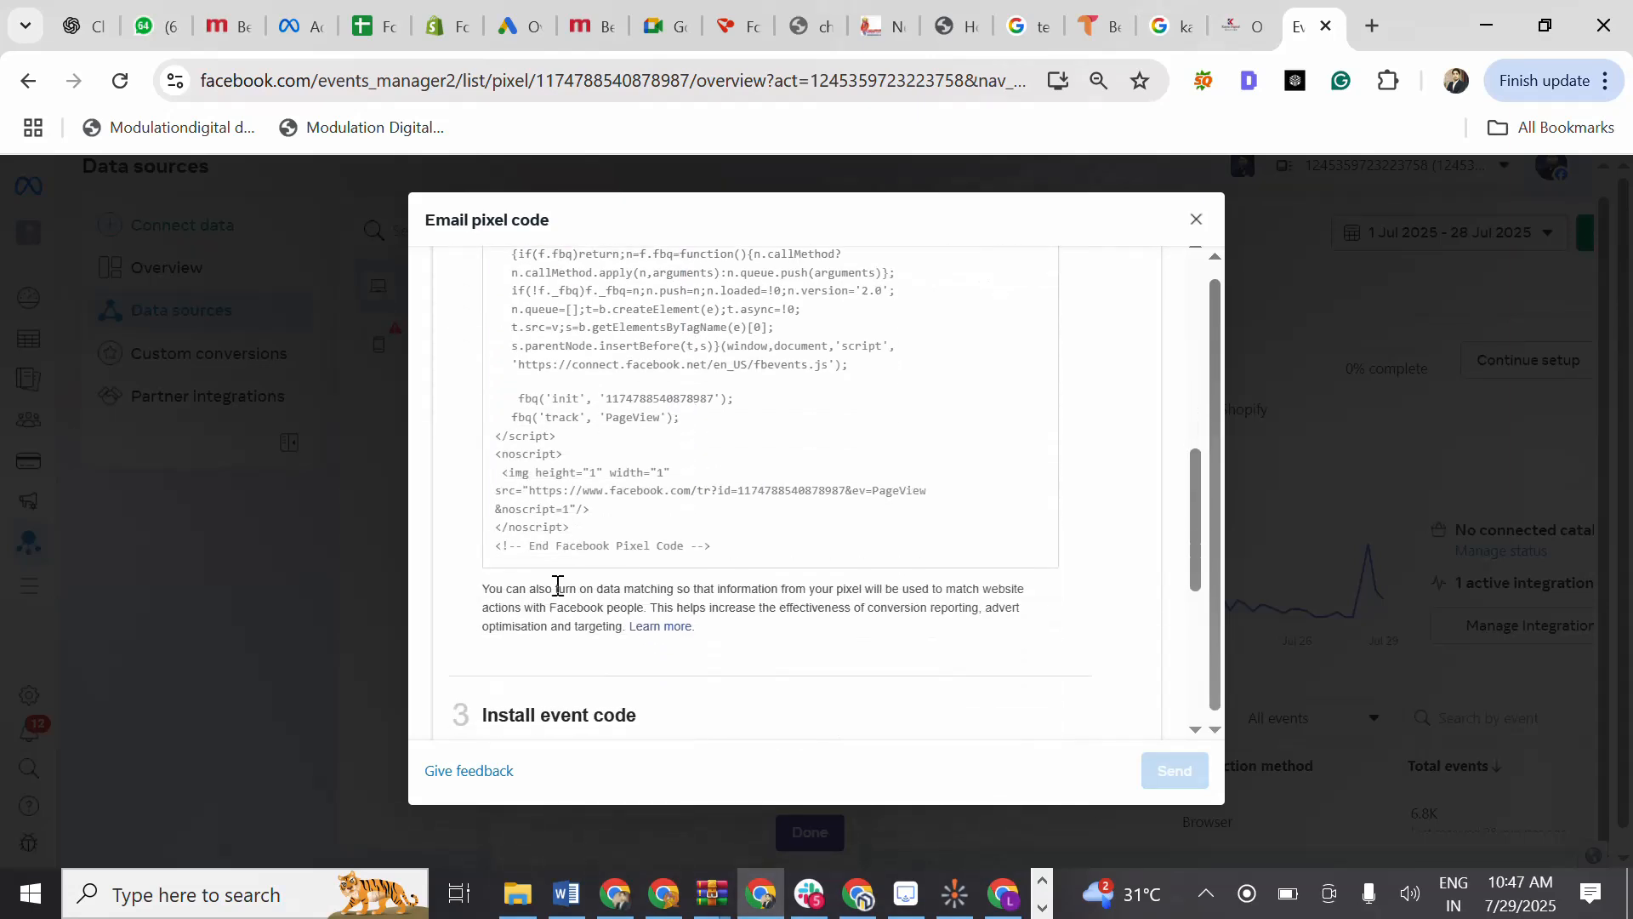
{"action": "left_click_drag", "start_coordinate": [502, 545], "coordinate": [717, 557]}
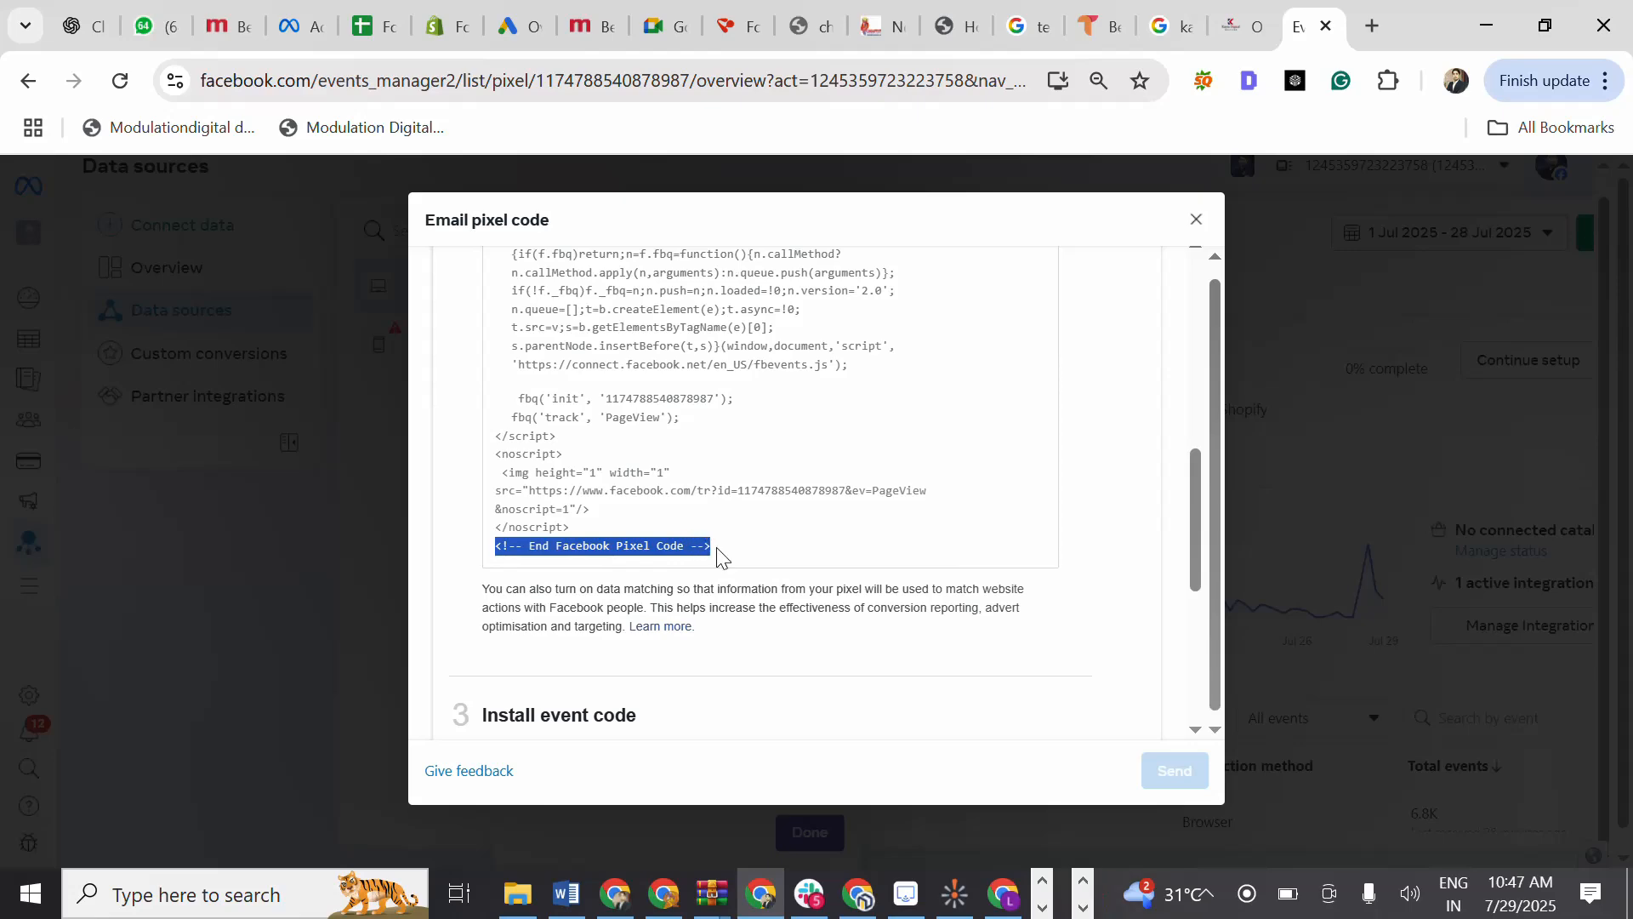
Review the event code, pixel status and base code sections of the draft email, and close the pixel setup dialogs without sending.
{"action": "scroll", "coordinate": [717, 557], "scroll_direction": "down", "scroll_amount": 5}
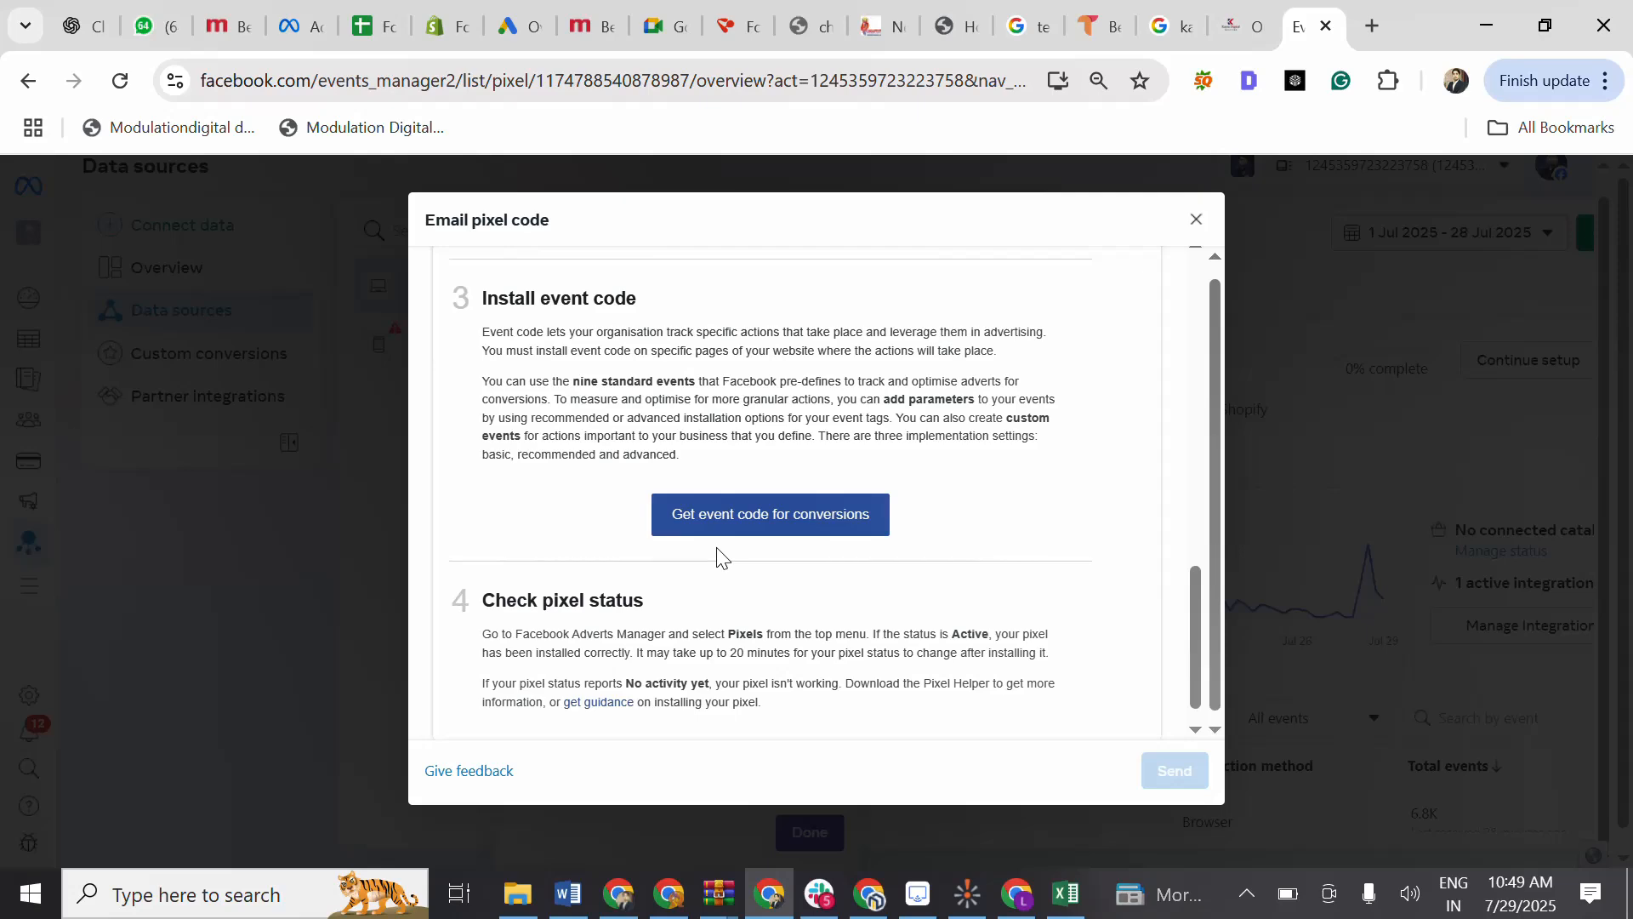
{"action": "scroll", "coordinate": [717, 555], "scroll_direction": "up", "scroll_amount": 5}
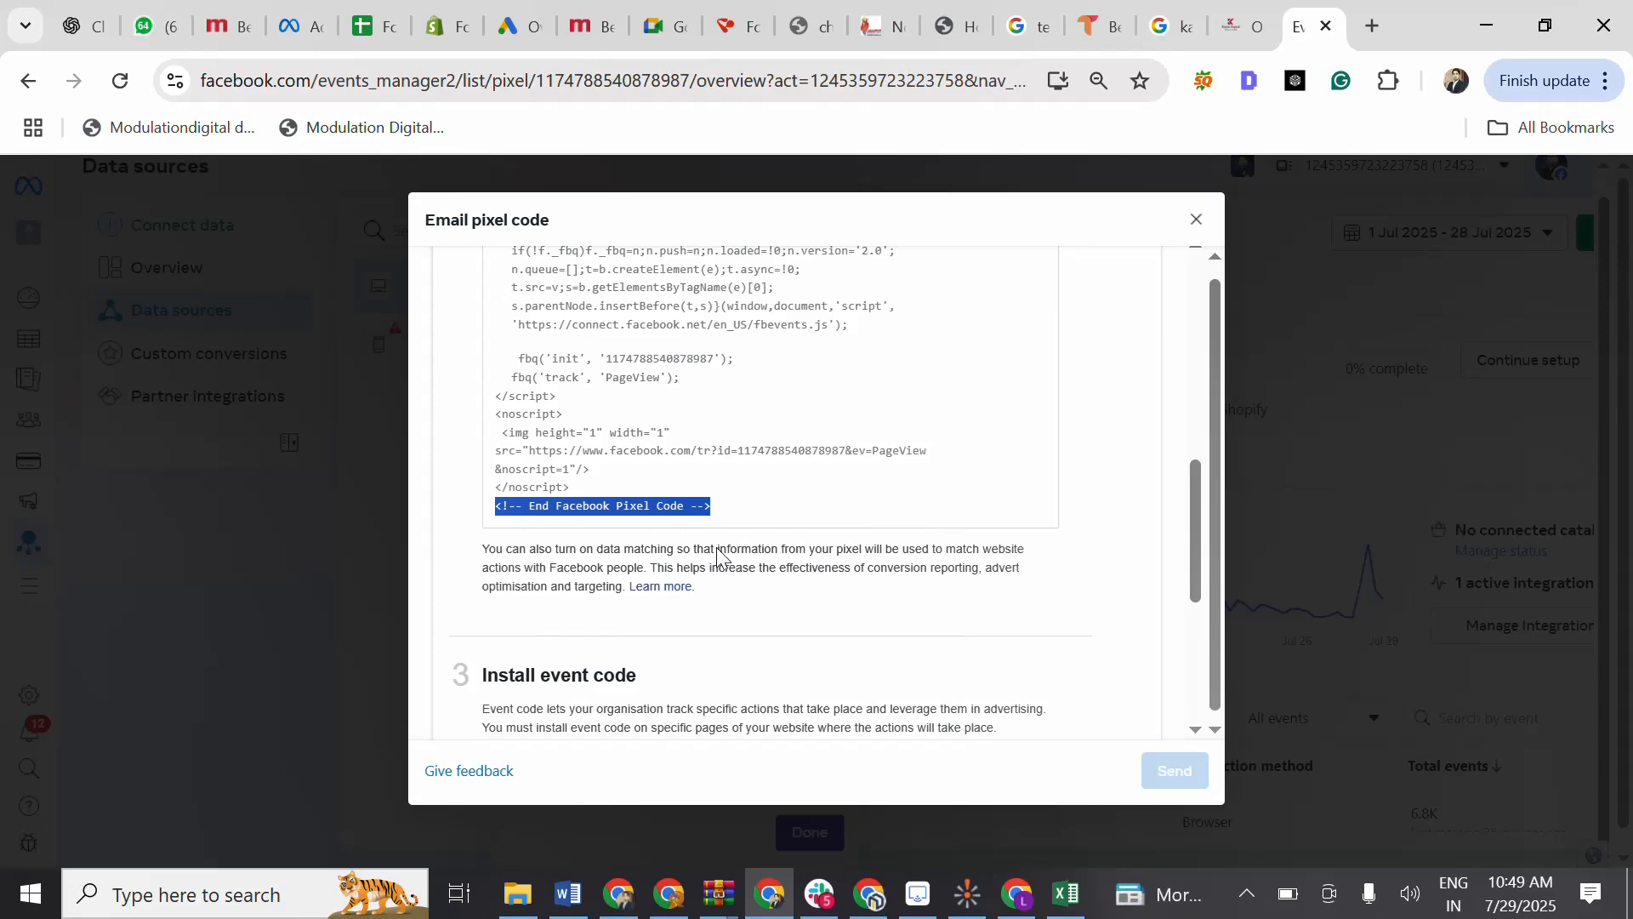
{"action": "scroll", "coordinate": [716, 555], "scroll_direction": "up", "scroll_amount": 3}
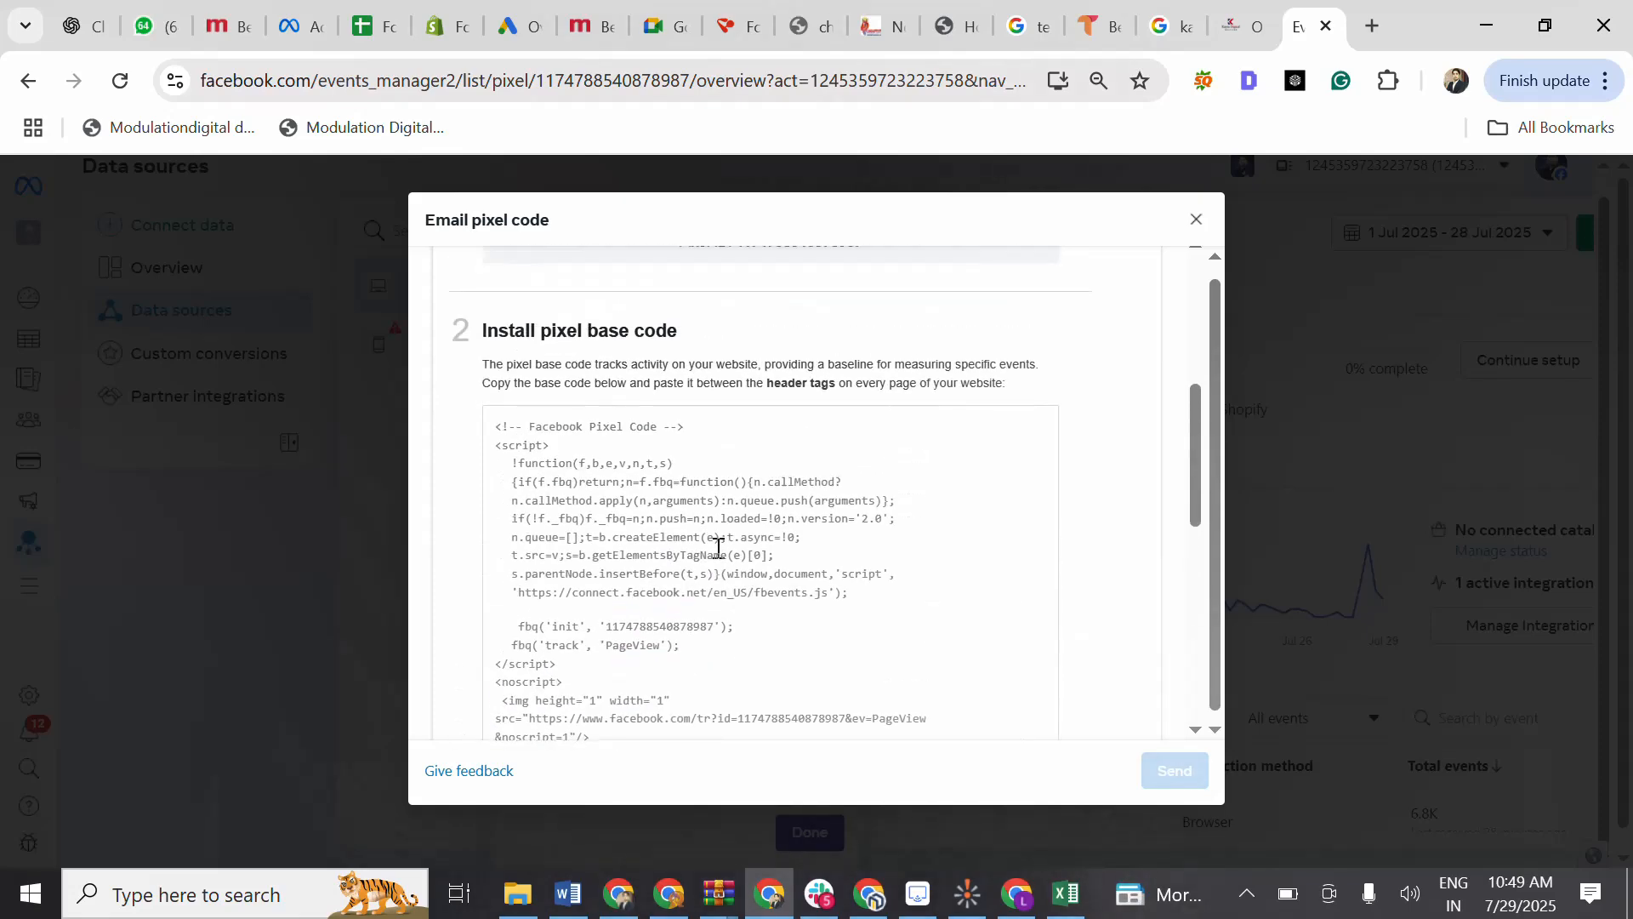
{"action": "scroll", "coordinate": [718, 548], "scroll_direction": "up", "scroll_amount": 5}
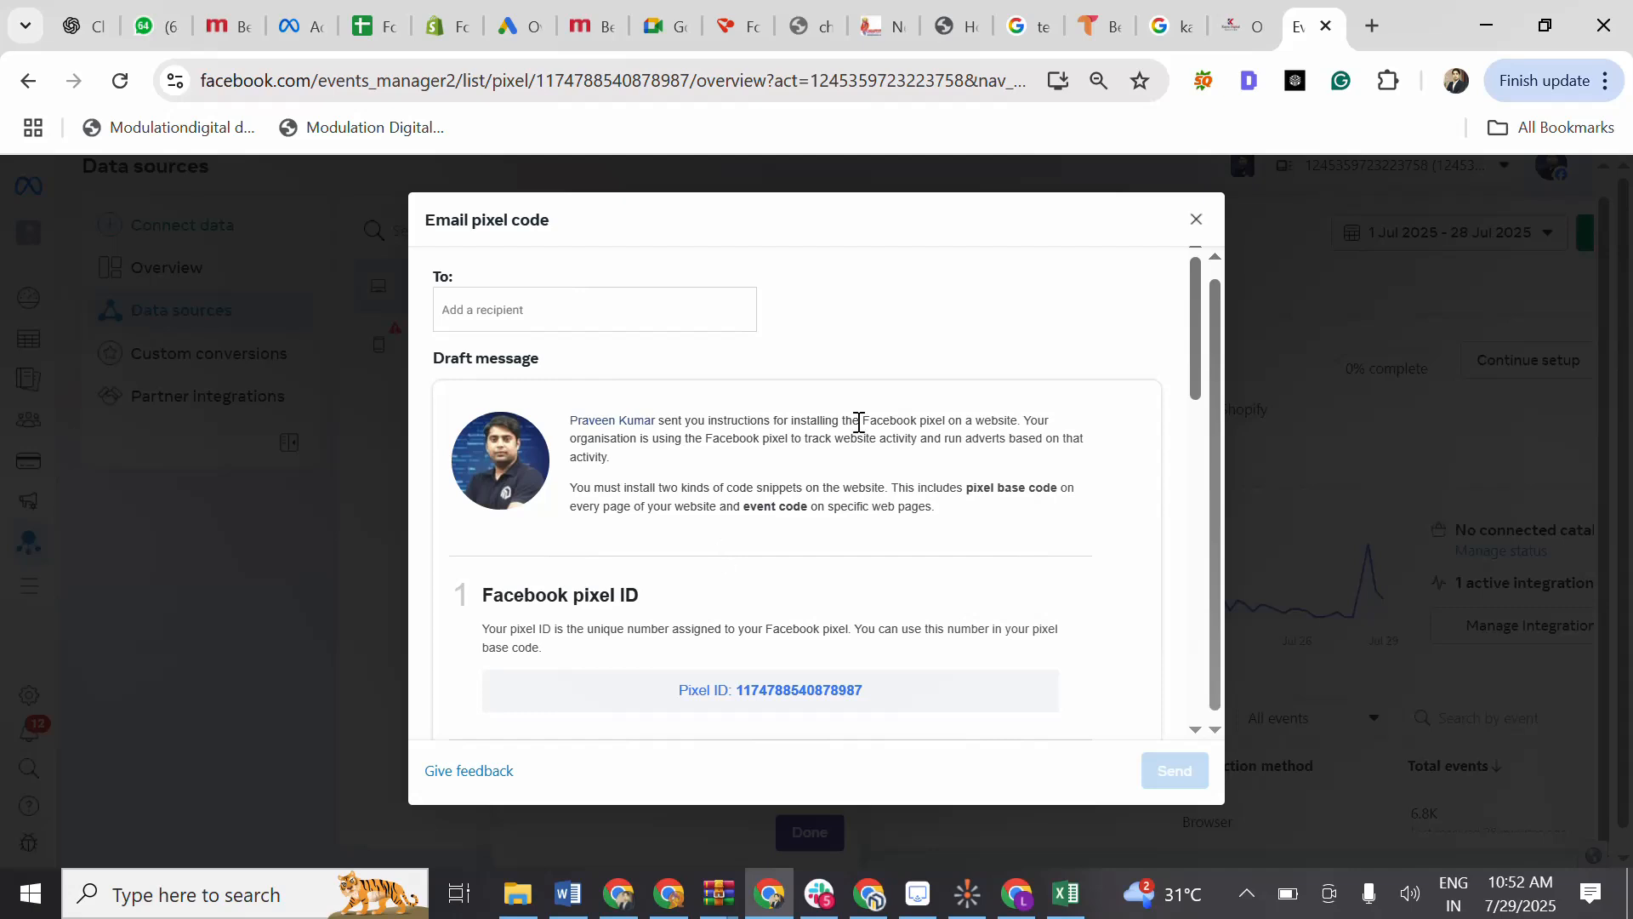
{"action": "left_click", "coordinate": [1196, 221]}
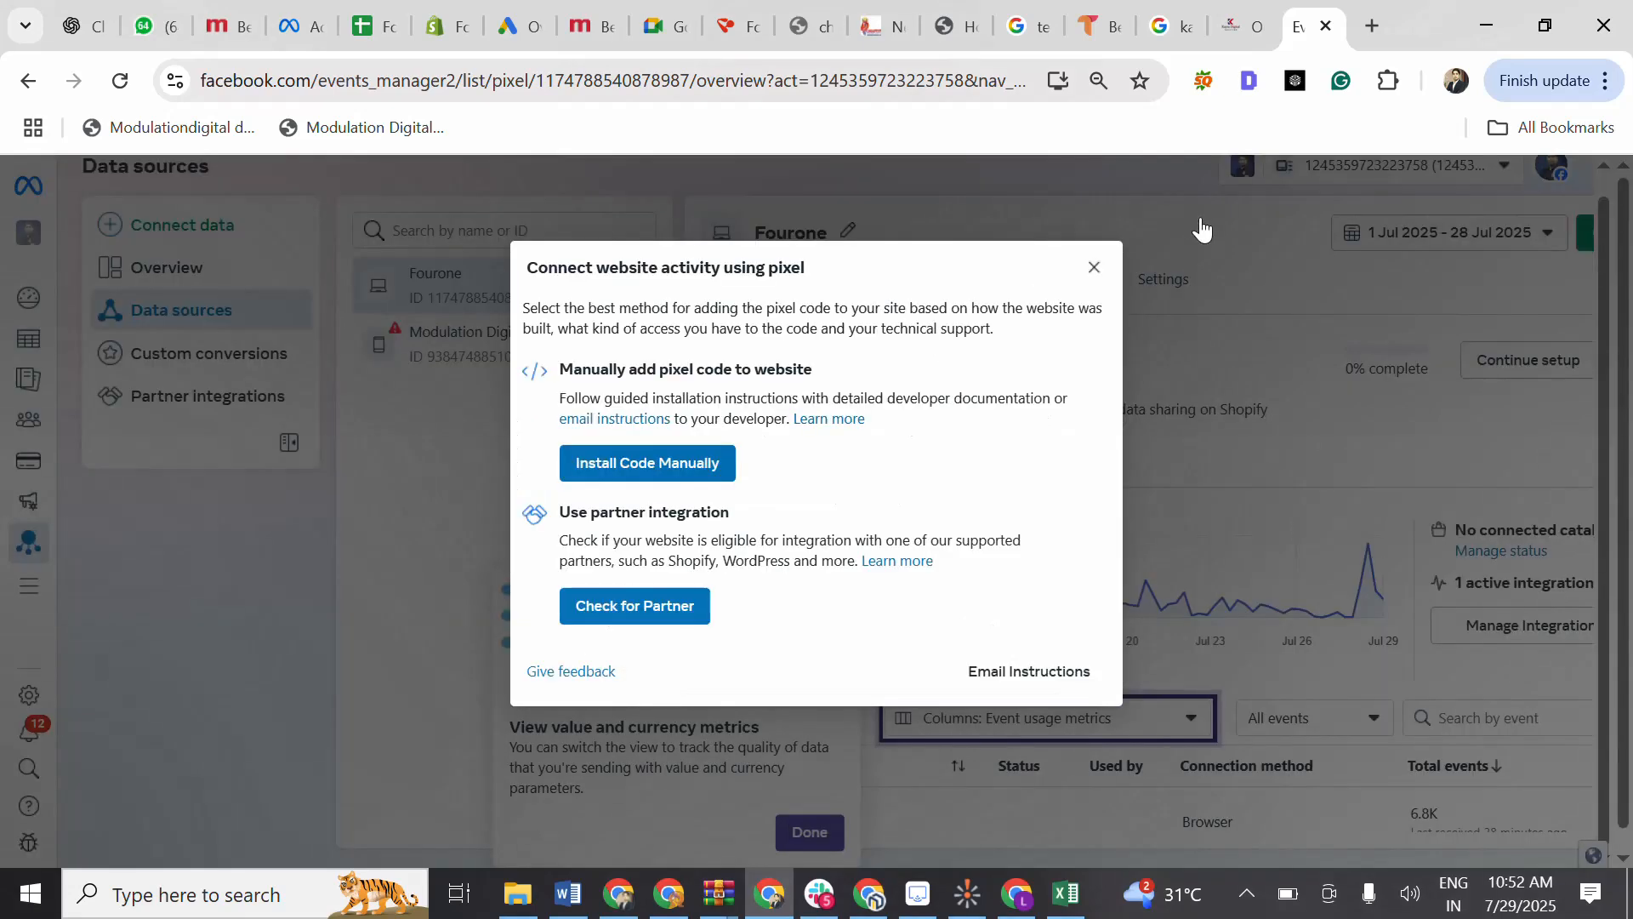
{"action": "left_click", "coordinate": [1092, 267]}
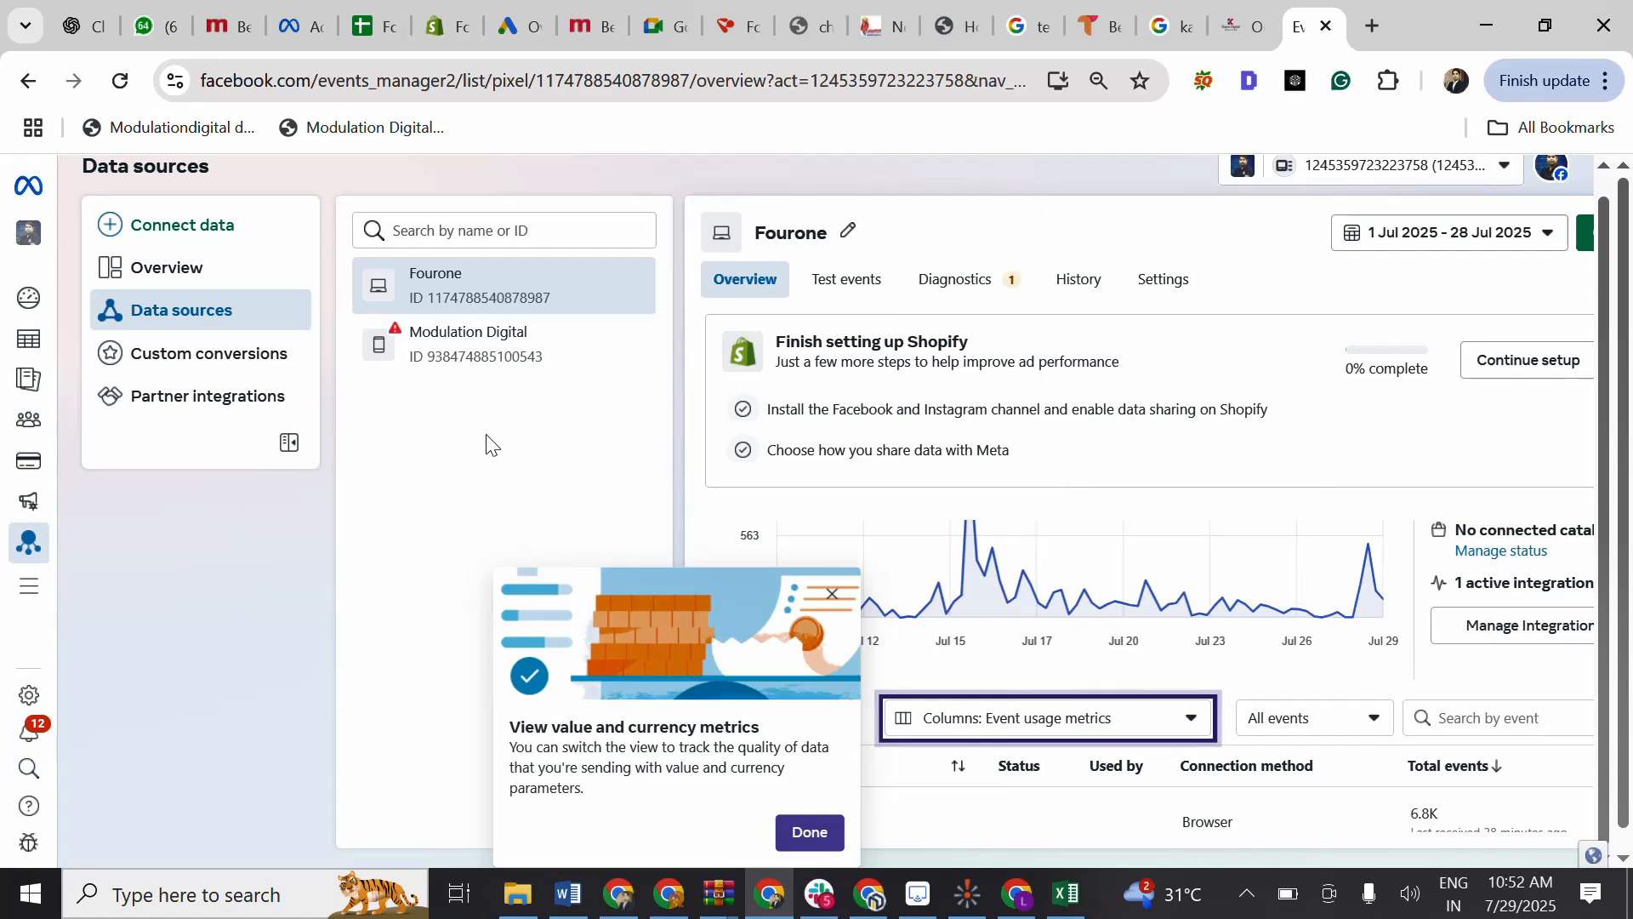
Open the ad account's Audiences page and start creating a custom audience.
{"action": "mouse_move", "coordinate": [24, 442]}
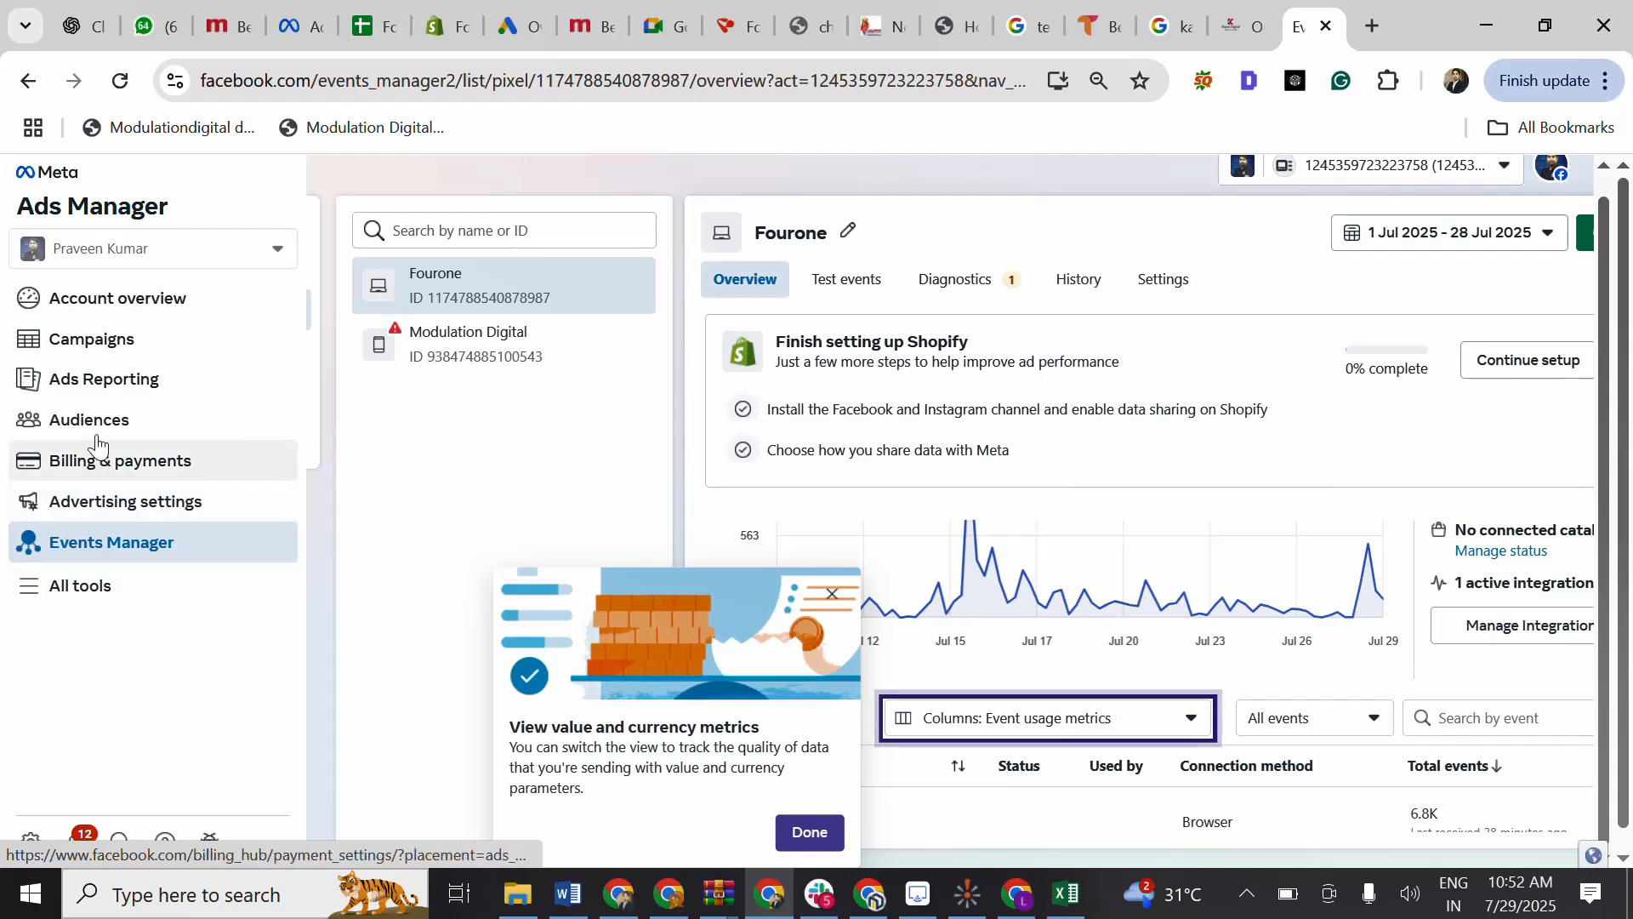
{"action": "left_click", "coordinate": [84, 432]}
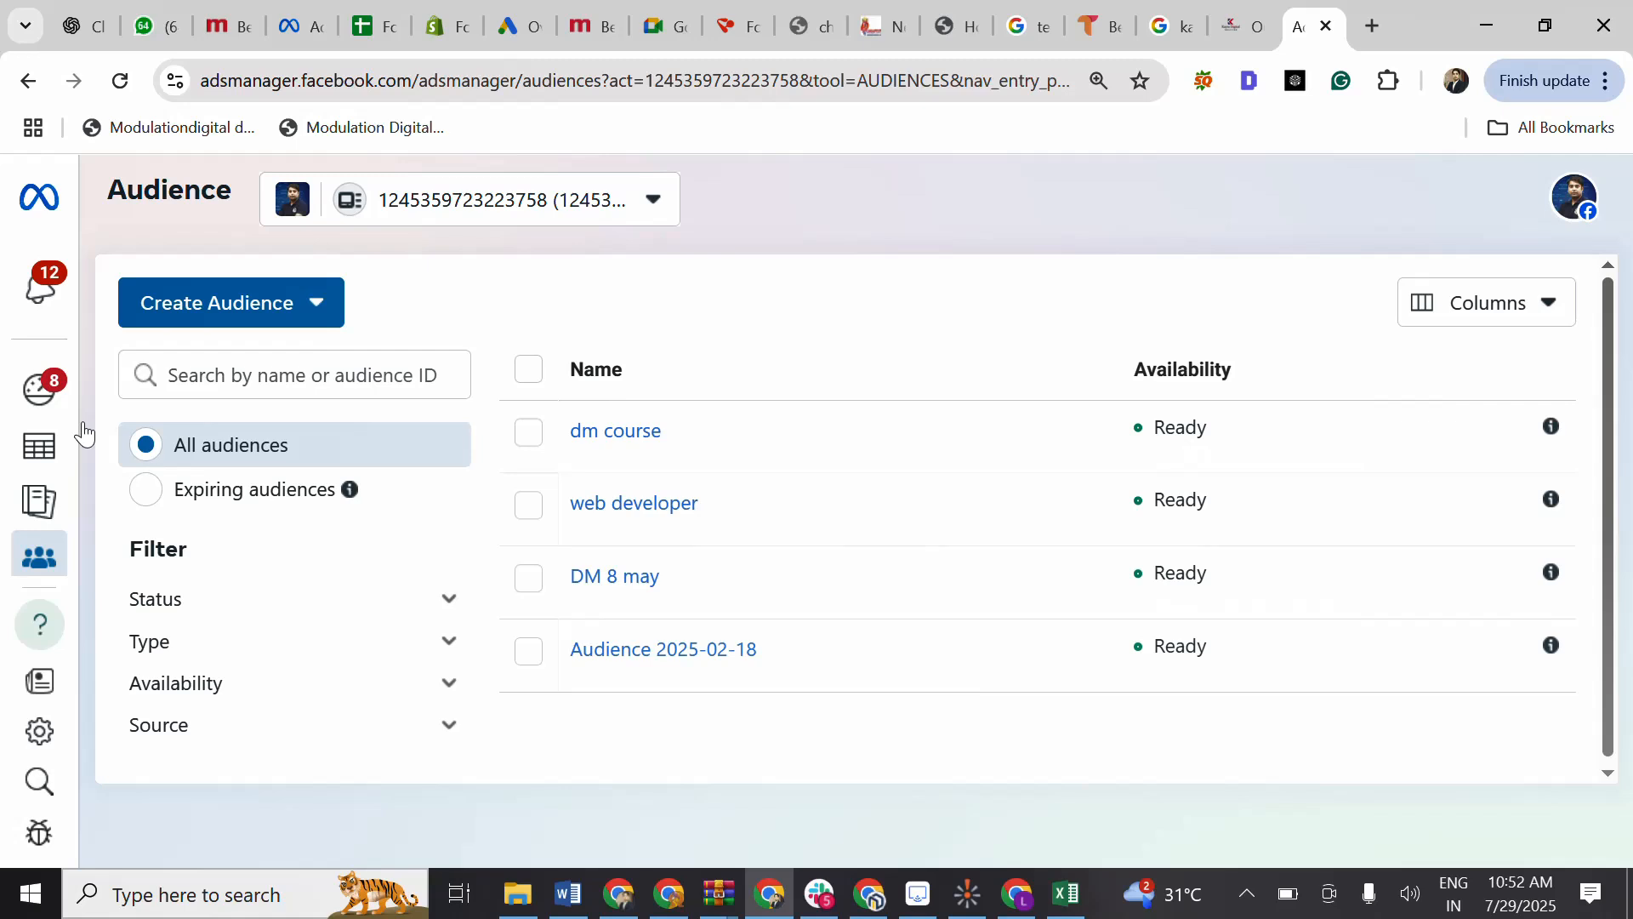
{"action": "left_click", "coordinate": [306, 308]}
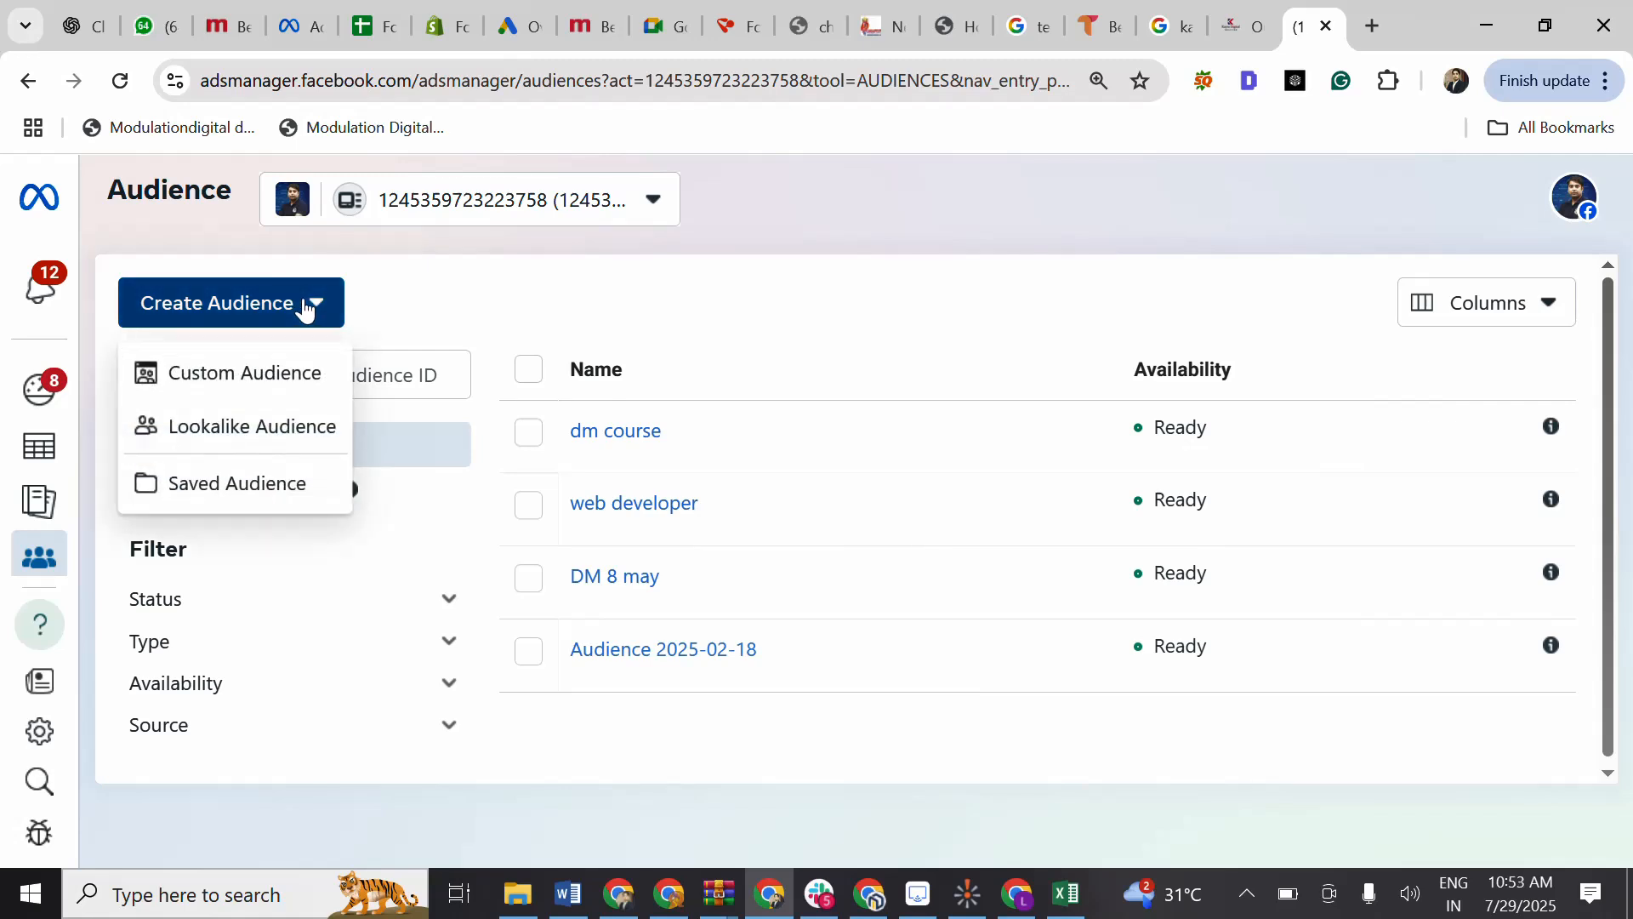
{"action": "left_click", "coordinate": [223, 384]}
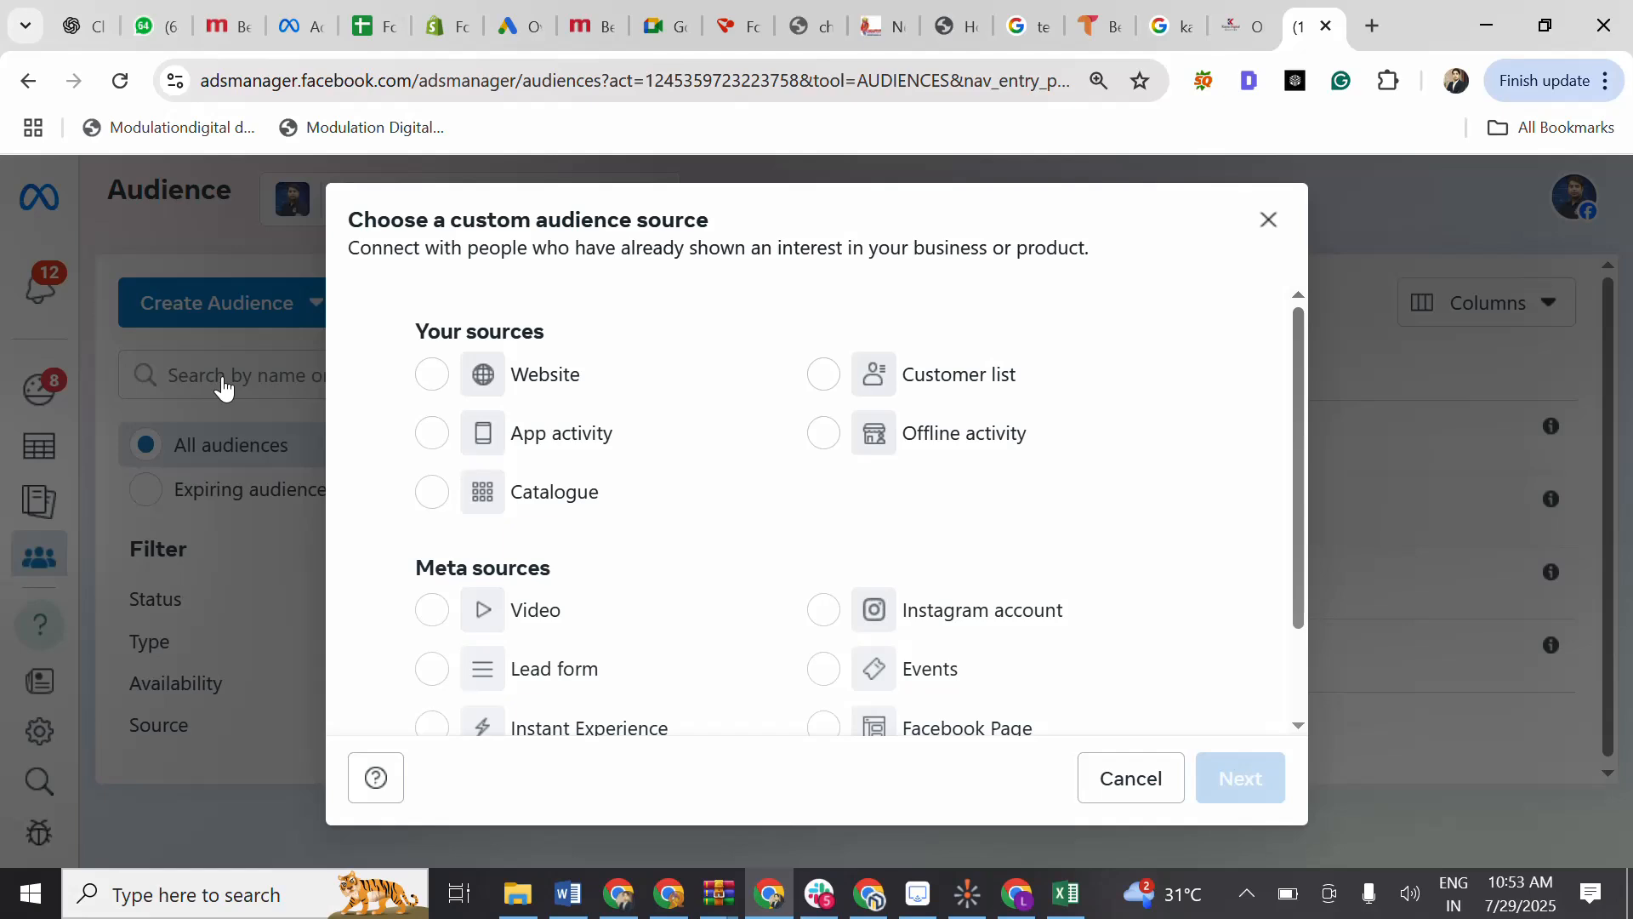
Review the available custom audience sources, choose Website as the source and continue to the audience setup.
{"action": "scroll", "coordinate": [683, 339], "scroll_direction": "down", "scroll_amount": 1}
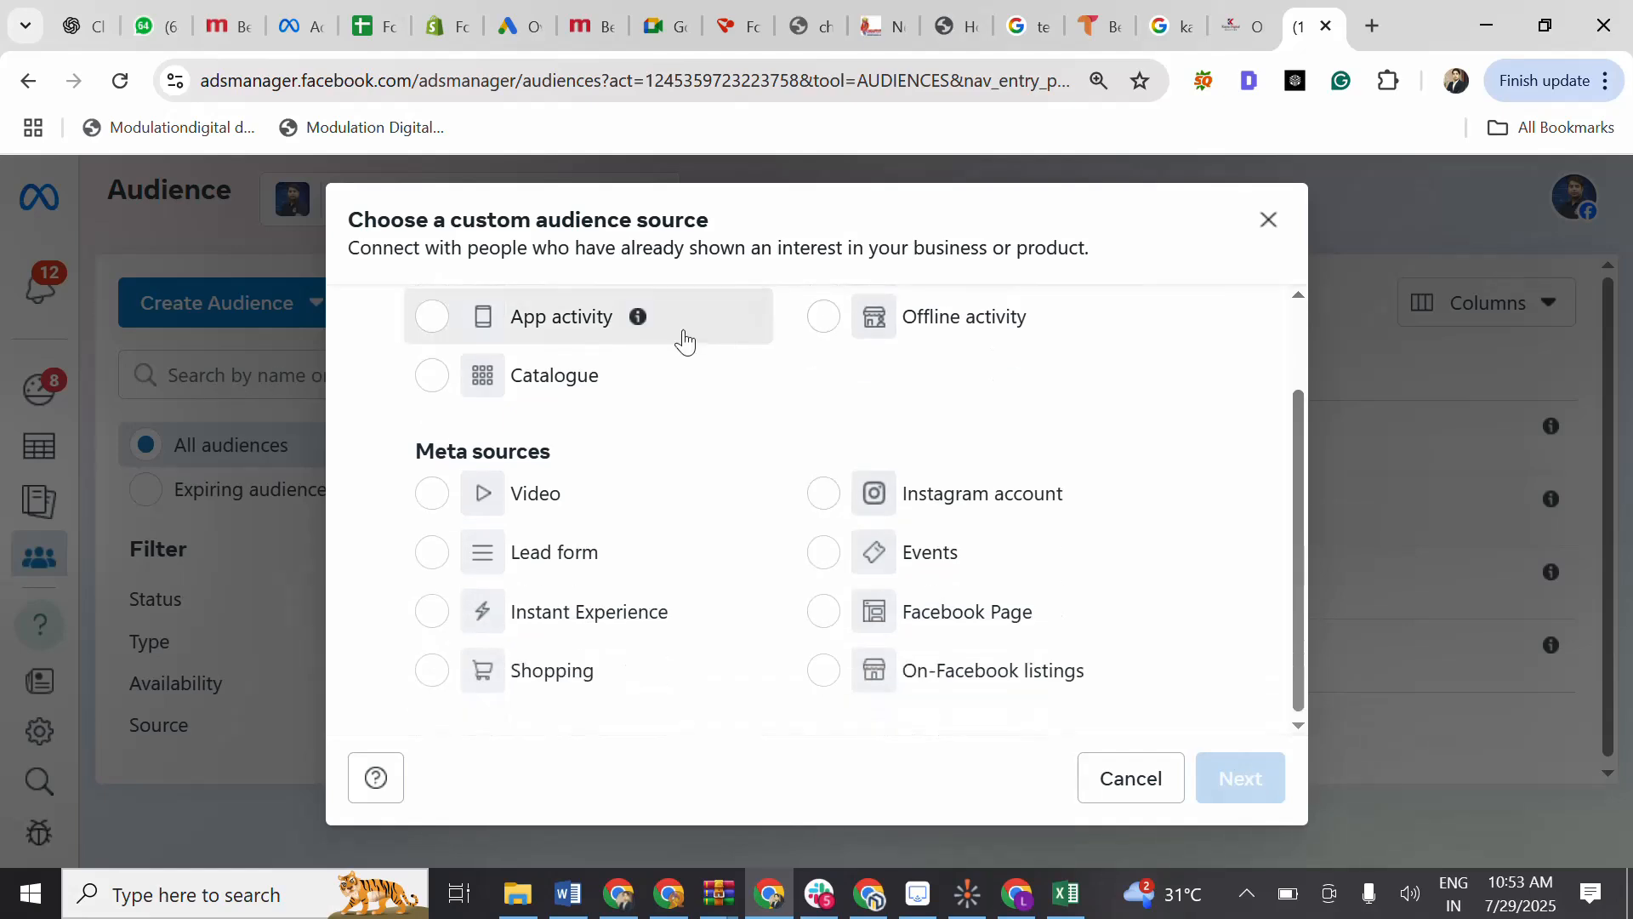
{"action": "scroll", "coordinate": [682, 335], "scroll_direction": "up", "scroll_amount": 1}
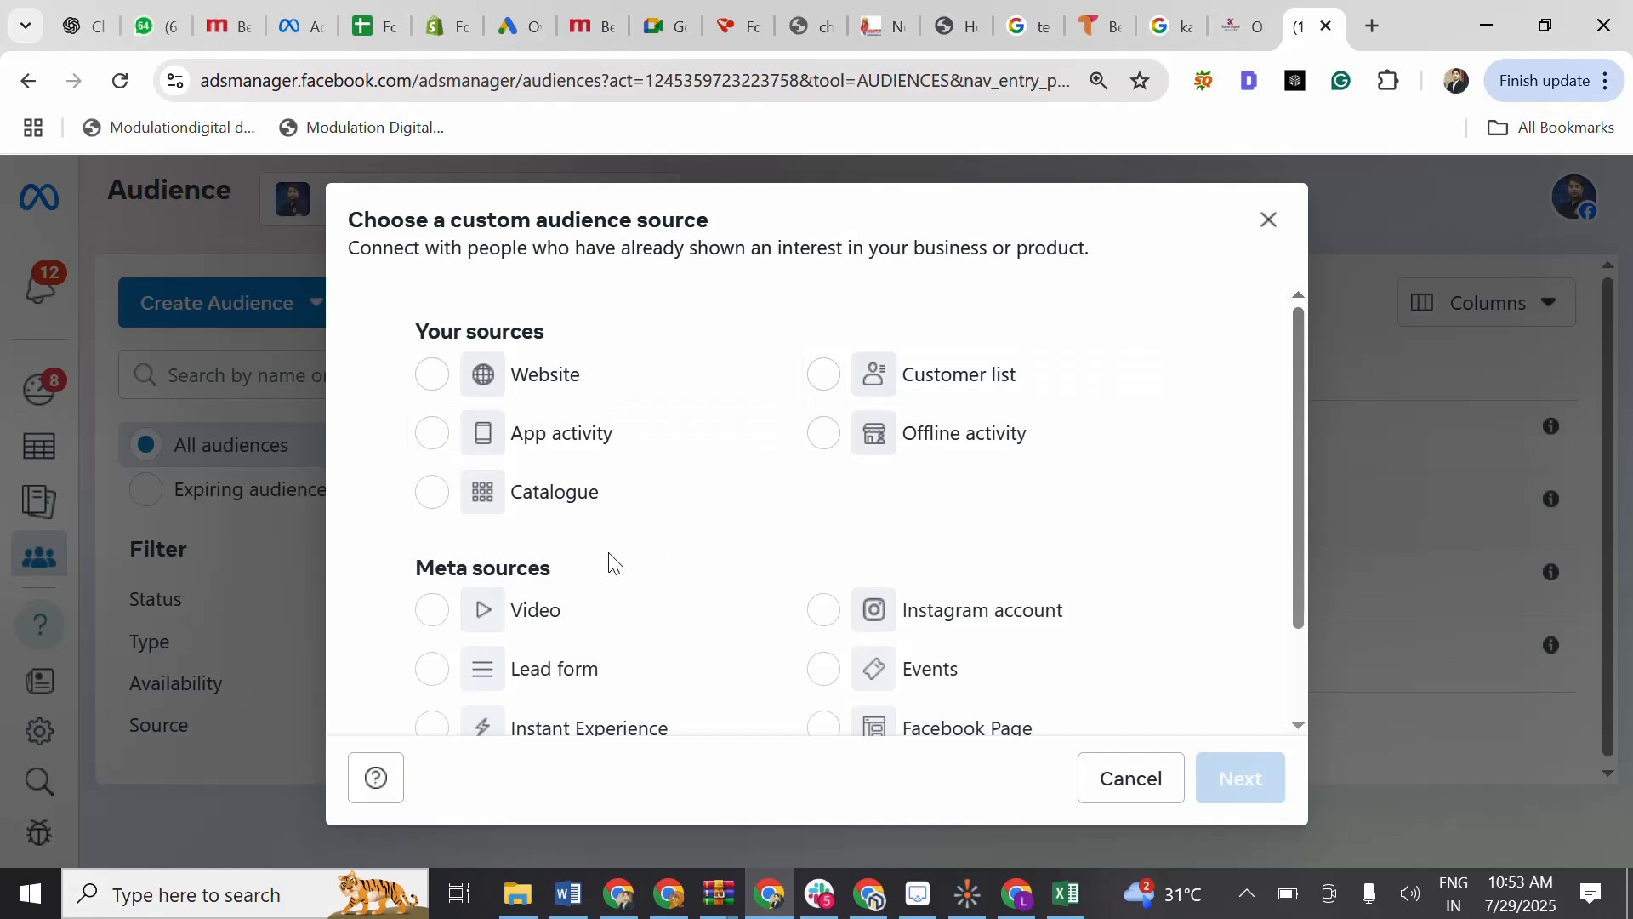
{"action": "scroll", "coordinate": [609, 561], "scroll_direction": "down", "scroll_amount": 1}
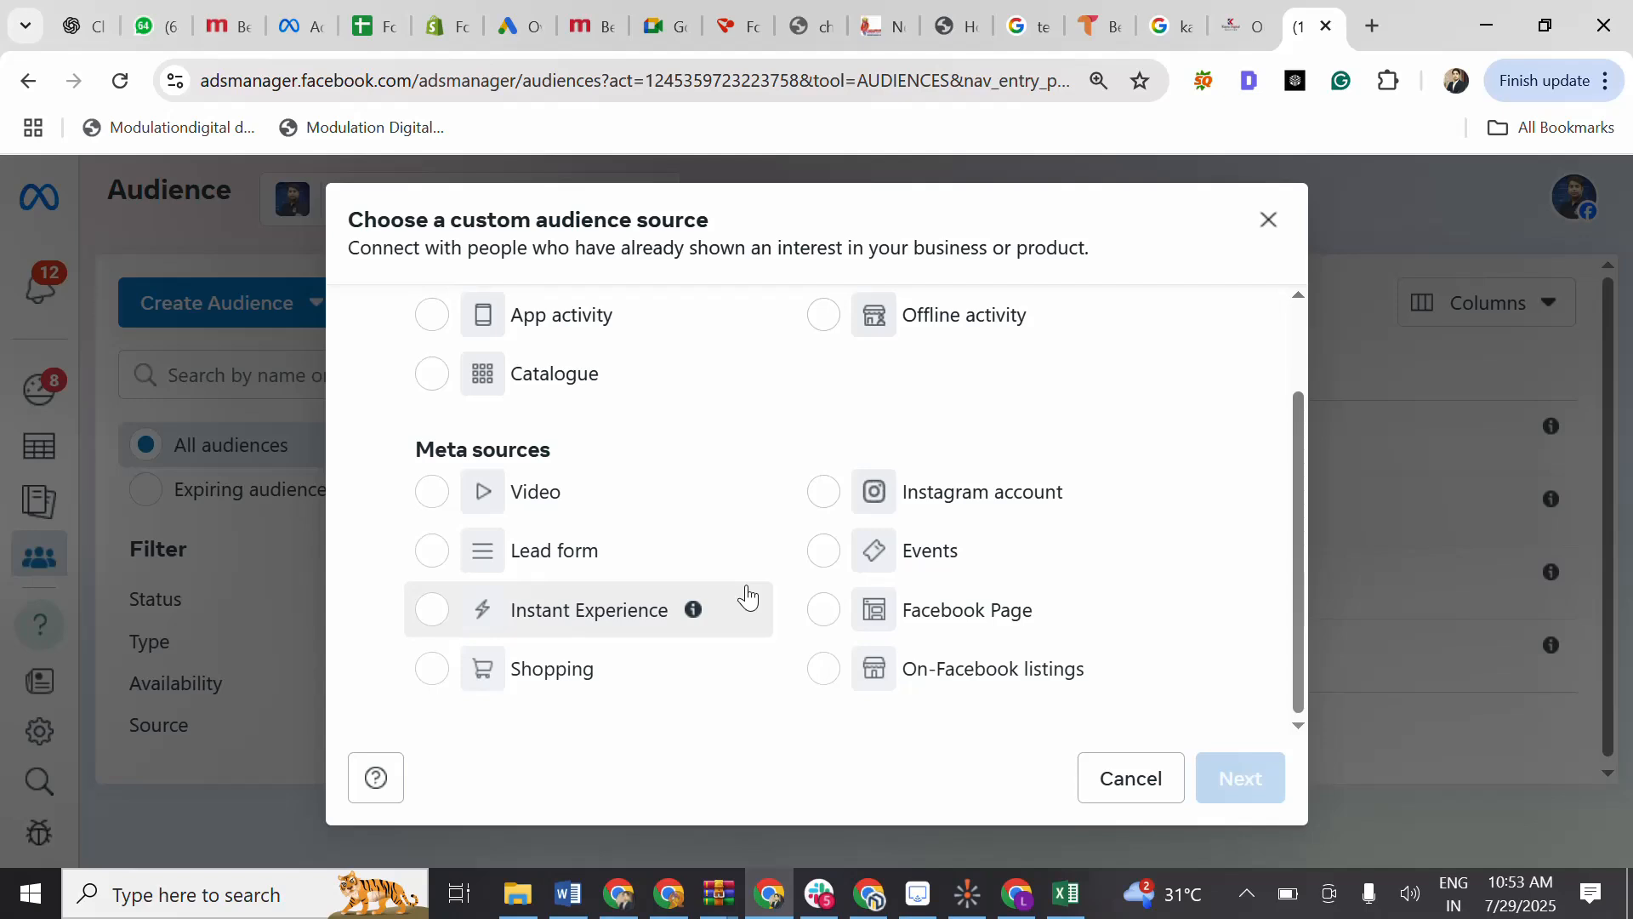
{"action": "scroll", "coordinate": [753, 554], "scroll_direction": "up", "scroll_amount": 2}
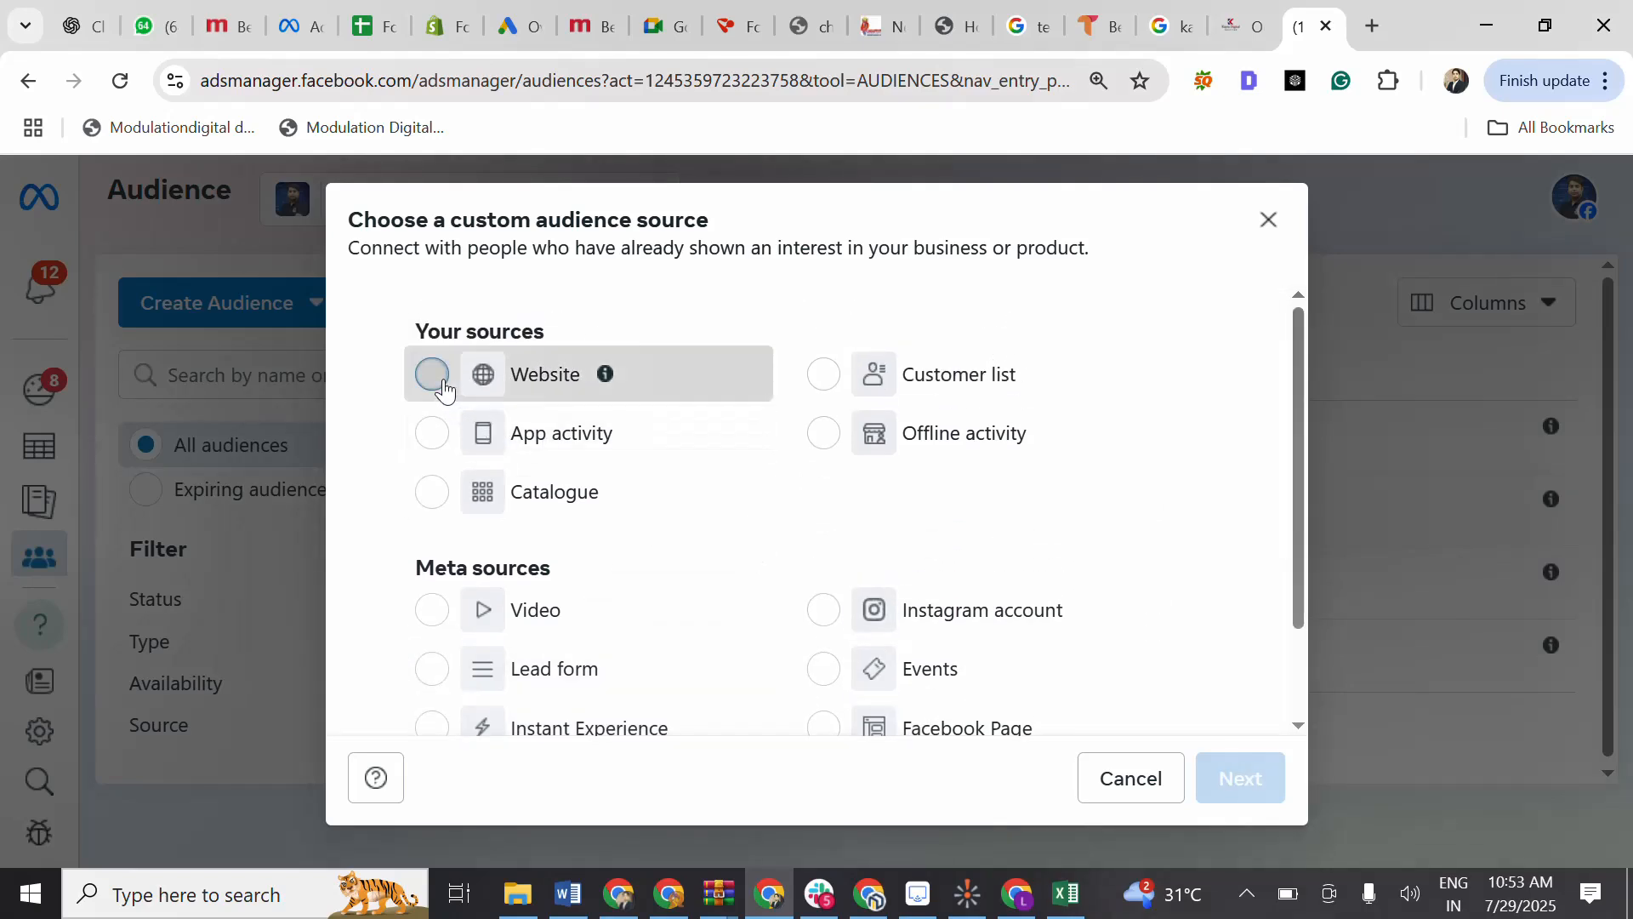
{"action": "left_click", "coordinate": [442, 387]}
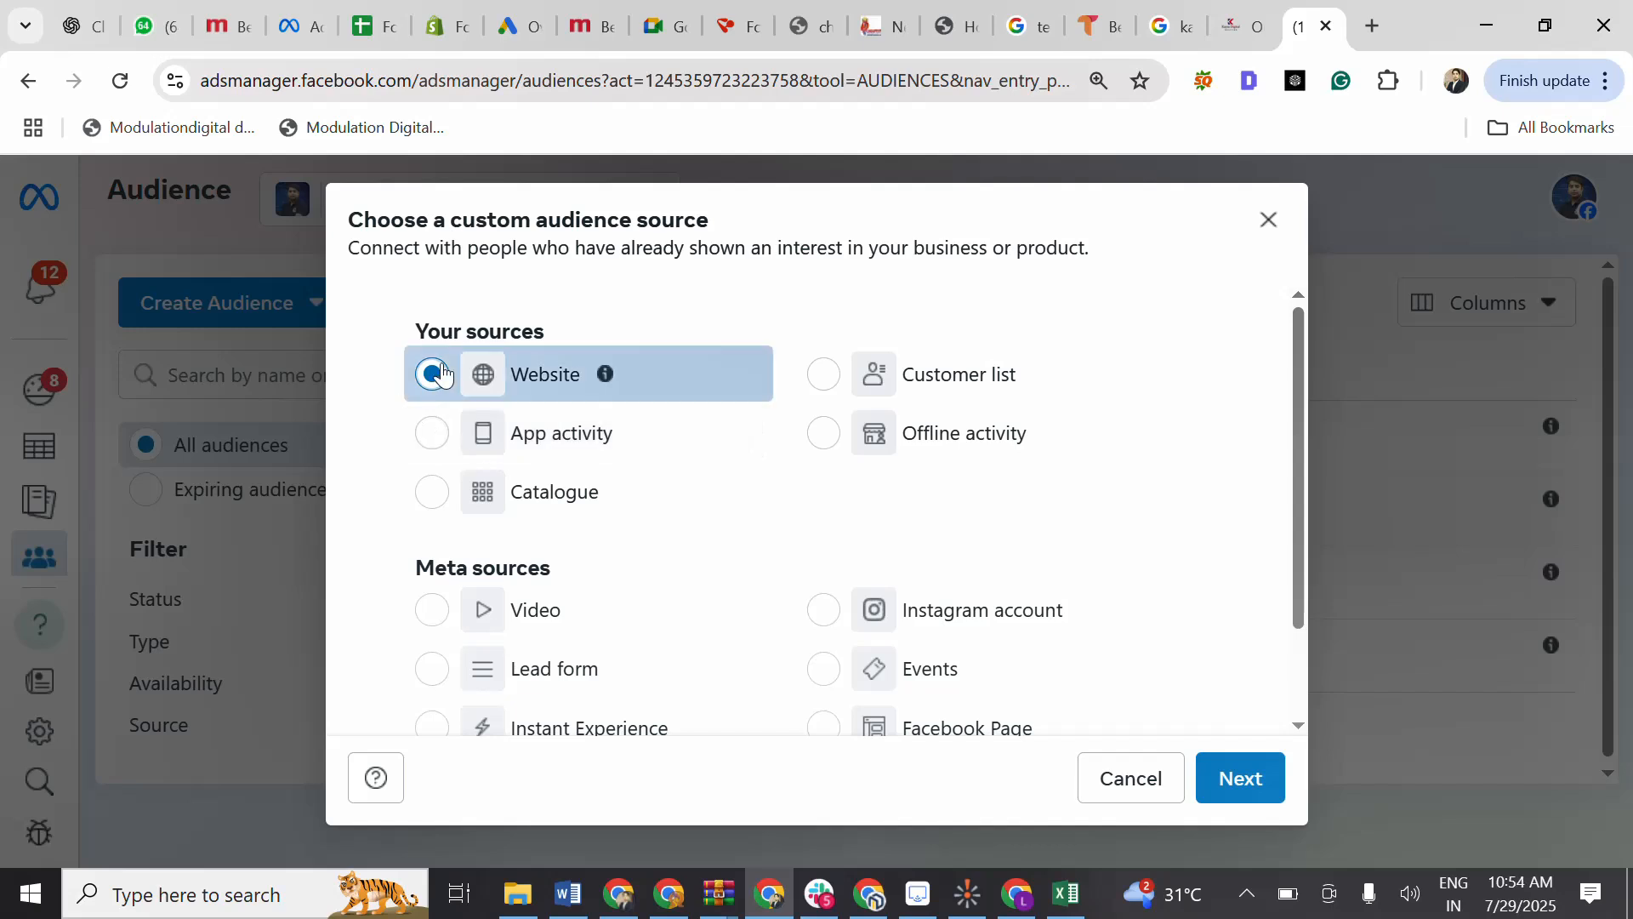
{"action": "left_click", "coordinate": [438, 382]}
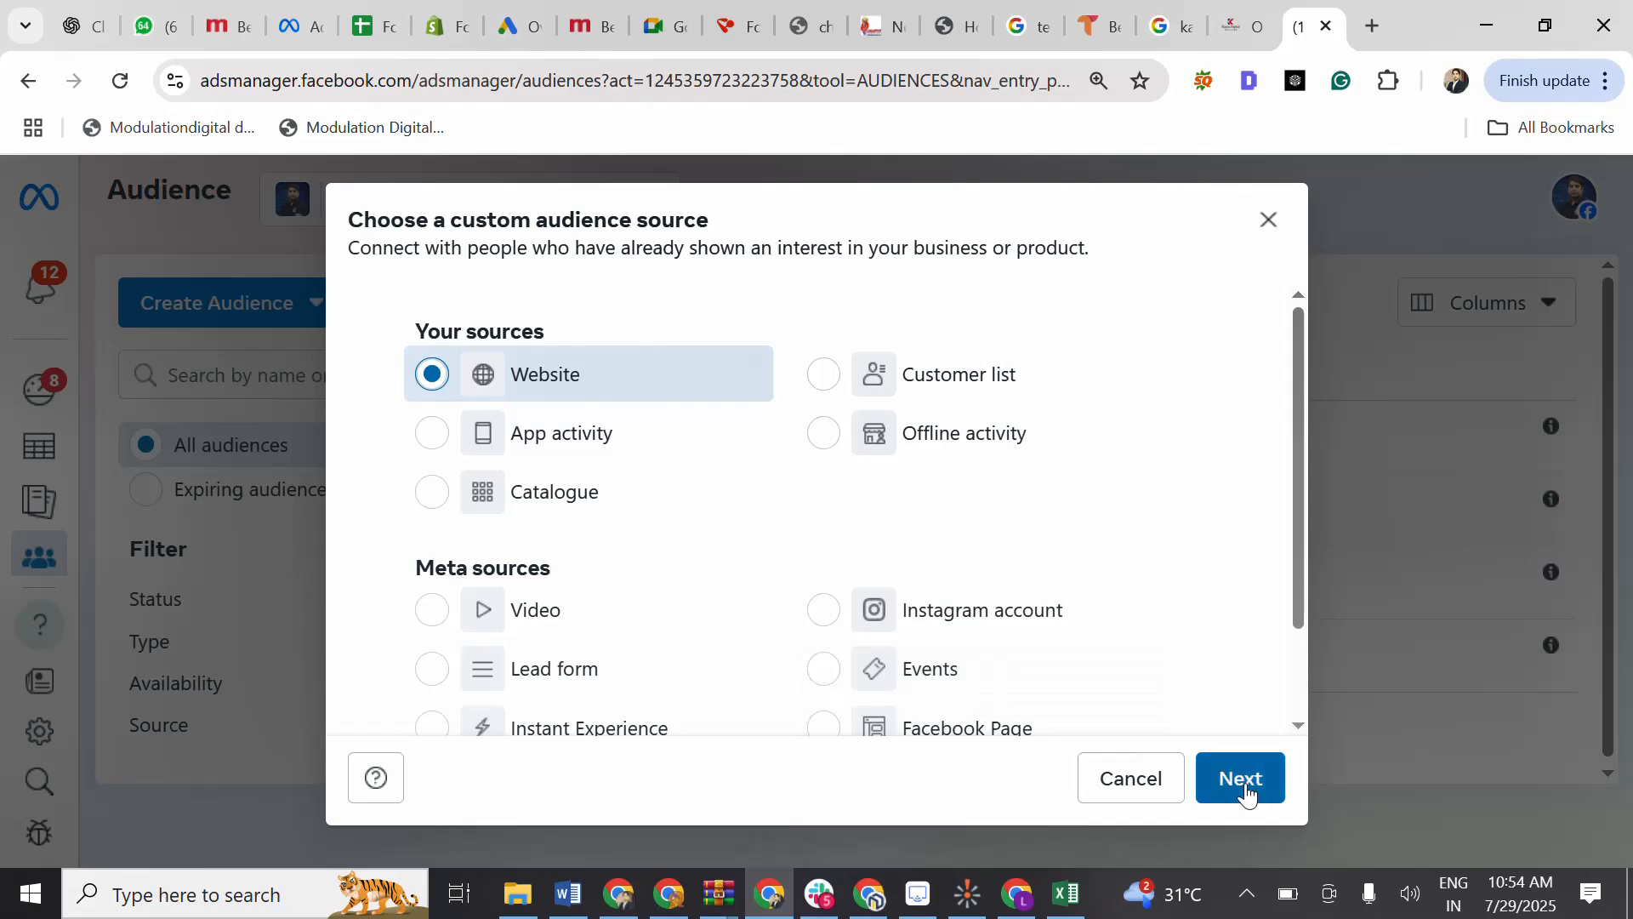
{"action": "left_click", "coordinate": [1243, 781]}
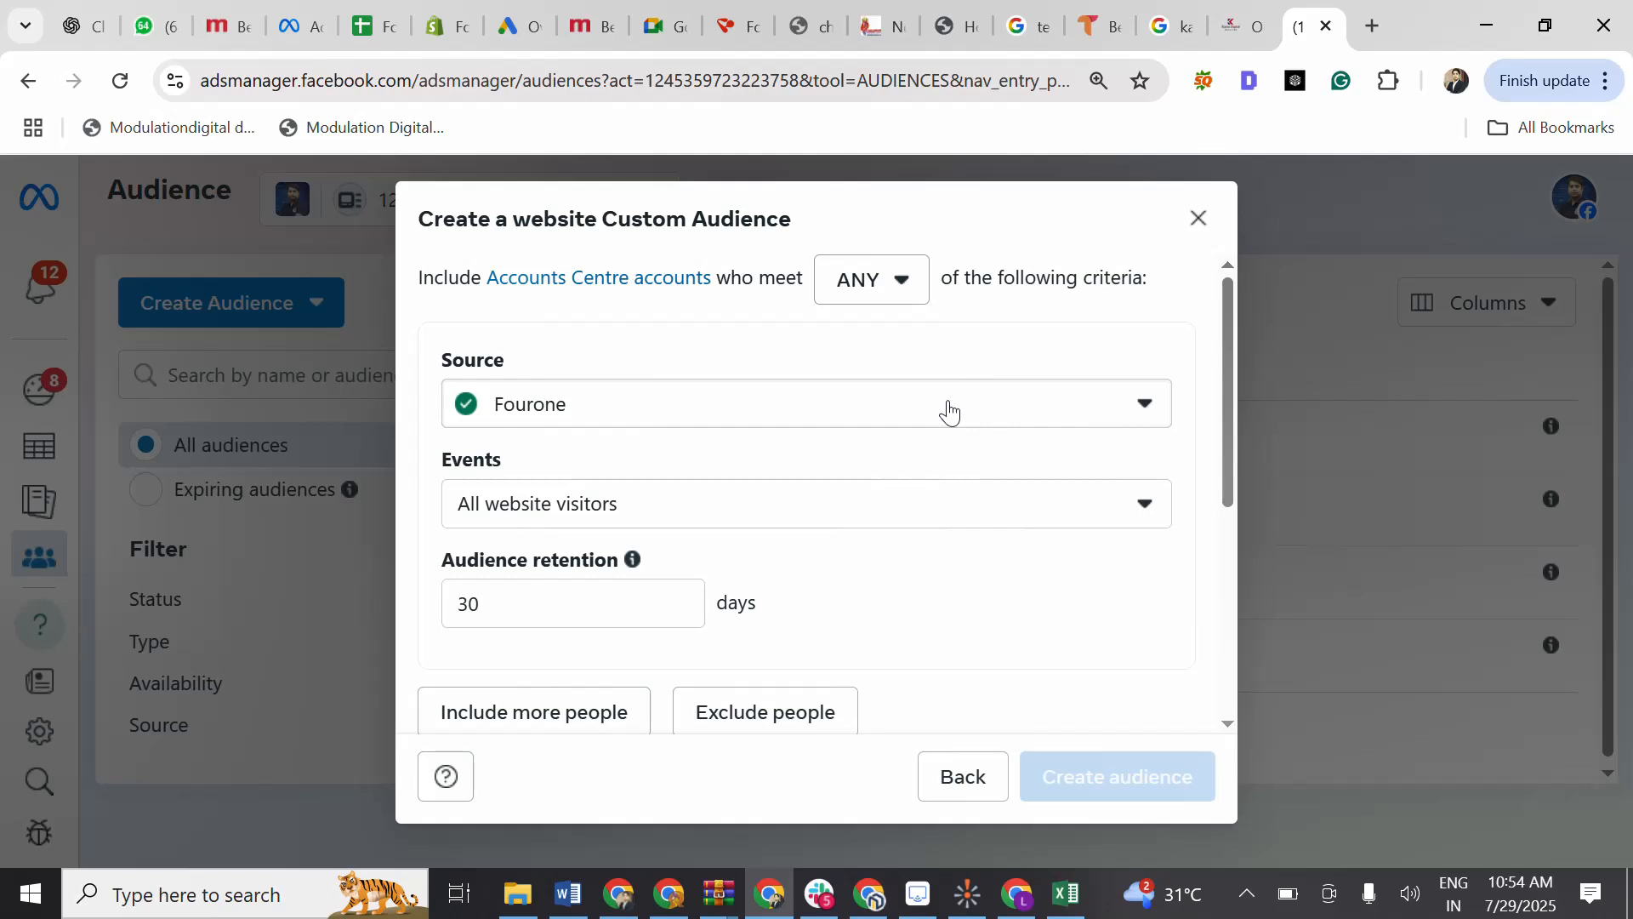
Review the event options for the Fourone source and set the event to People who visited specific web pages.
{"action": "scroll", "coordinate": [795, 447], "scroll_direction": "down", "scroll_amount": 1}
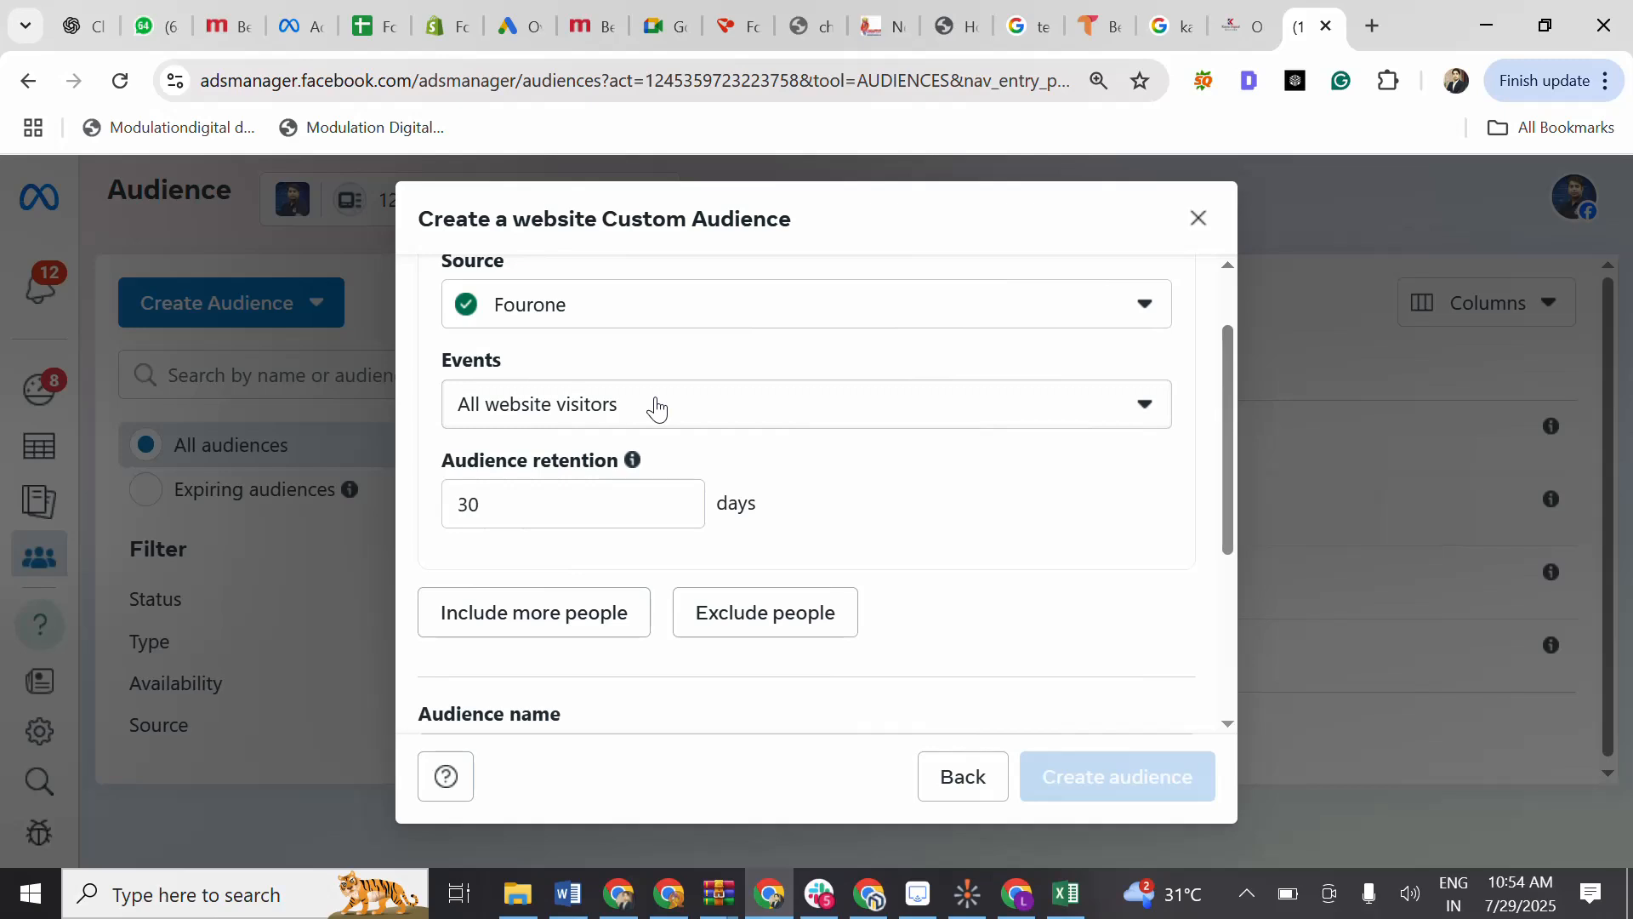
{"action": "left_click", "coordinate": [655, 406]}
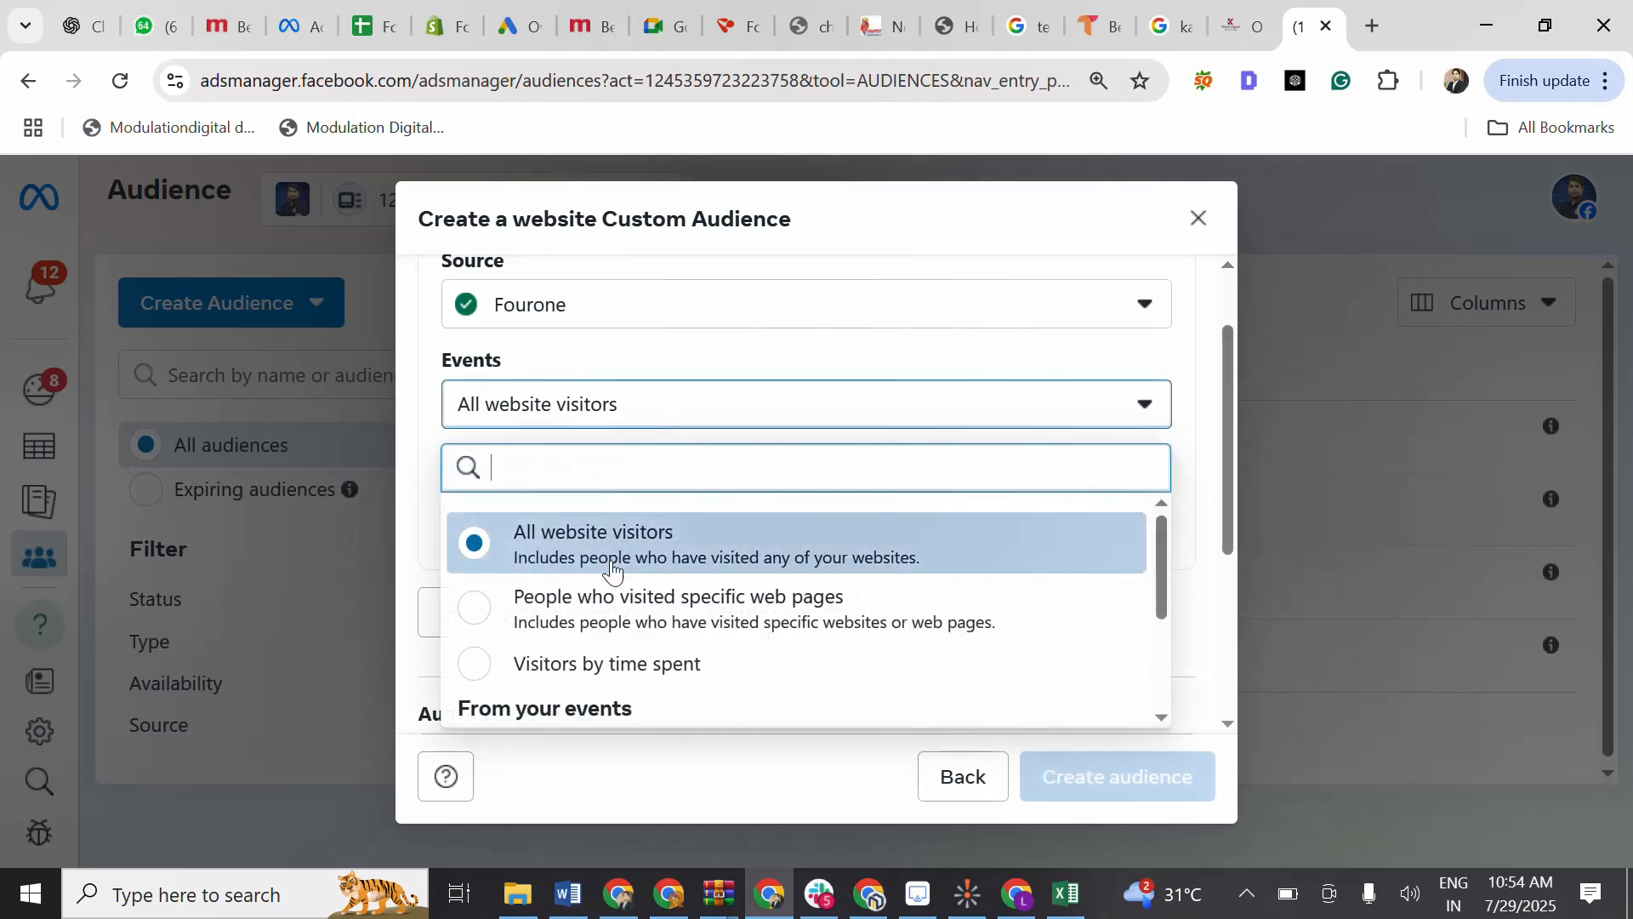
{"action": "scroll", "coordinate": [612, 571], "scroll_direction": "down", "scroll_amount": 1}
{"action": "scroll", "coordinate": [610, 572], "scroll_direction": "down", "scroll_amount": 2}
{"action": "scroll", "coordinate": [606, 573], "scroll_direction": "up", "scroll_amount": 3}
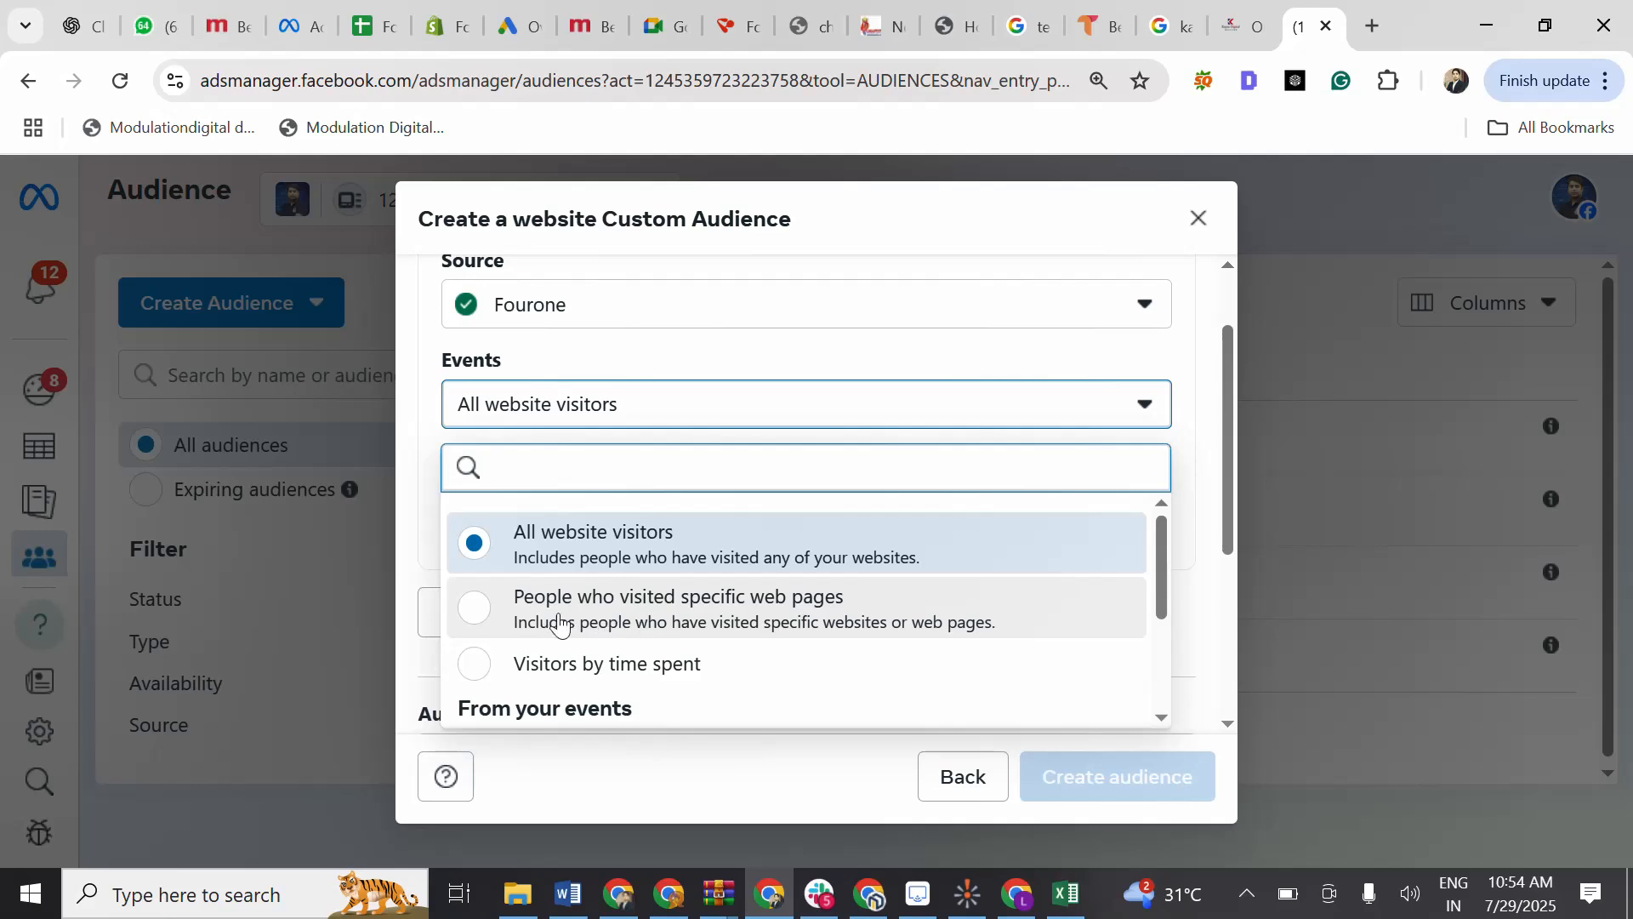
{"action": "left_click", "coordinate": [677, 608]}
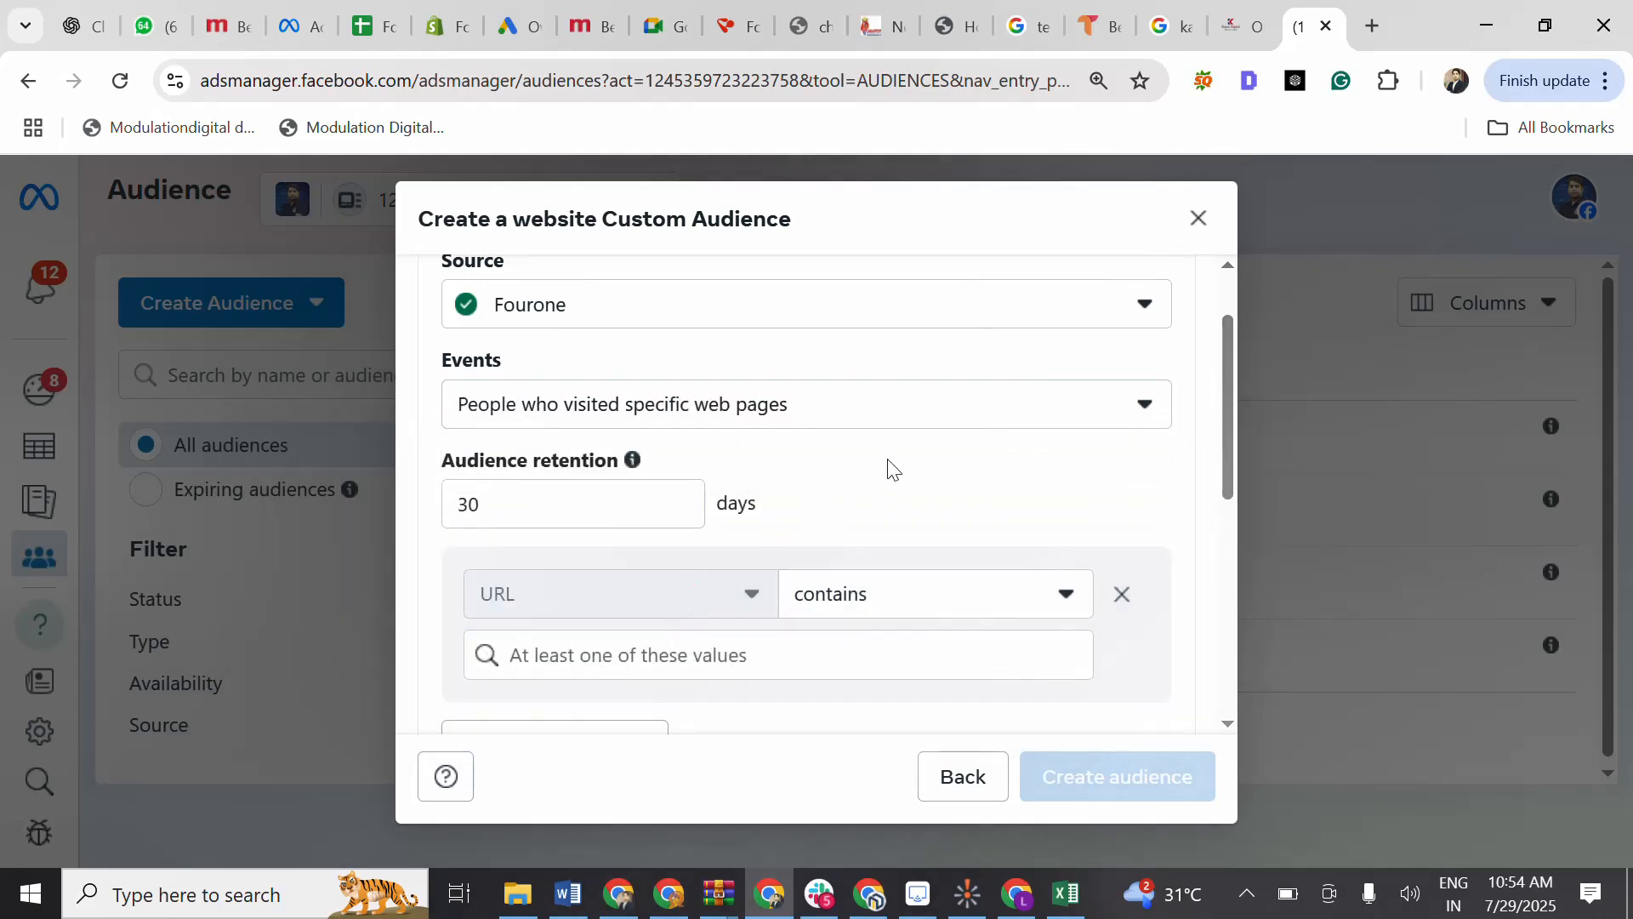
Set the website audience's retention to 10 days.
{"action": "scroll", "coordinate": [885, 466], "scroll_direction": "down", "scroll_amount": 2}
{"action": "left_click", "coordinate": [667, 497]}
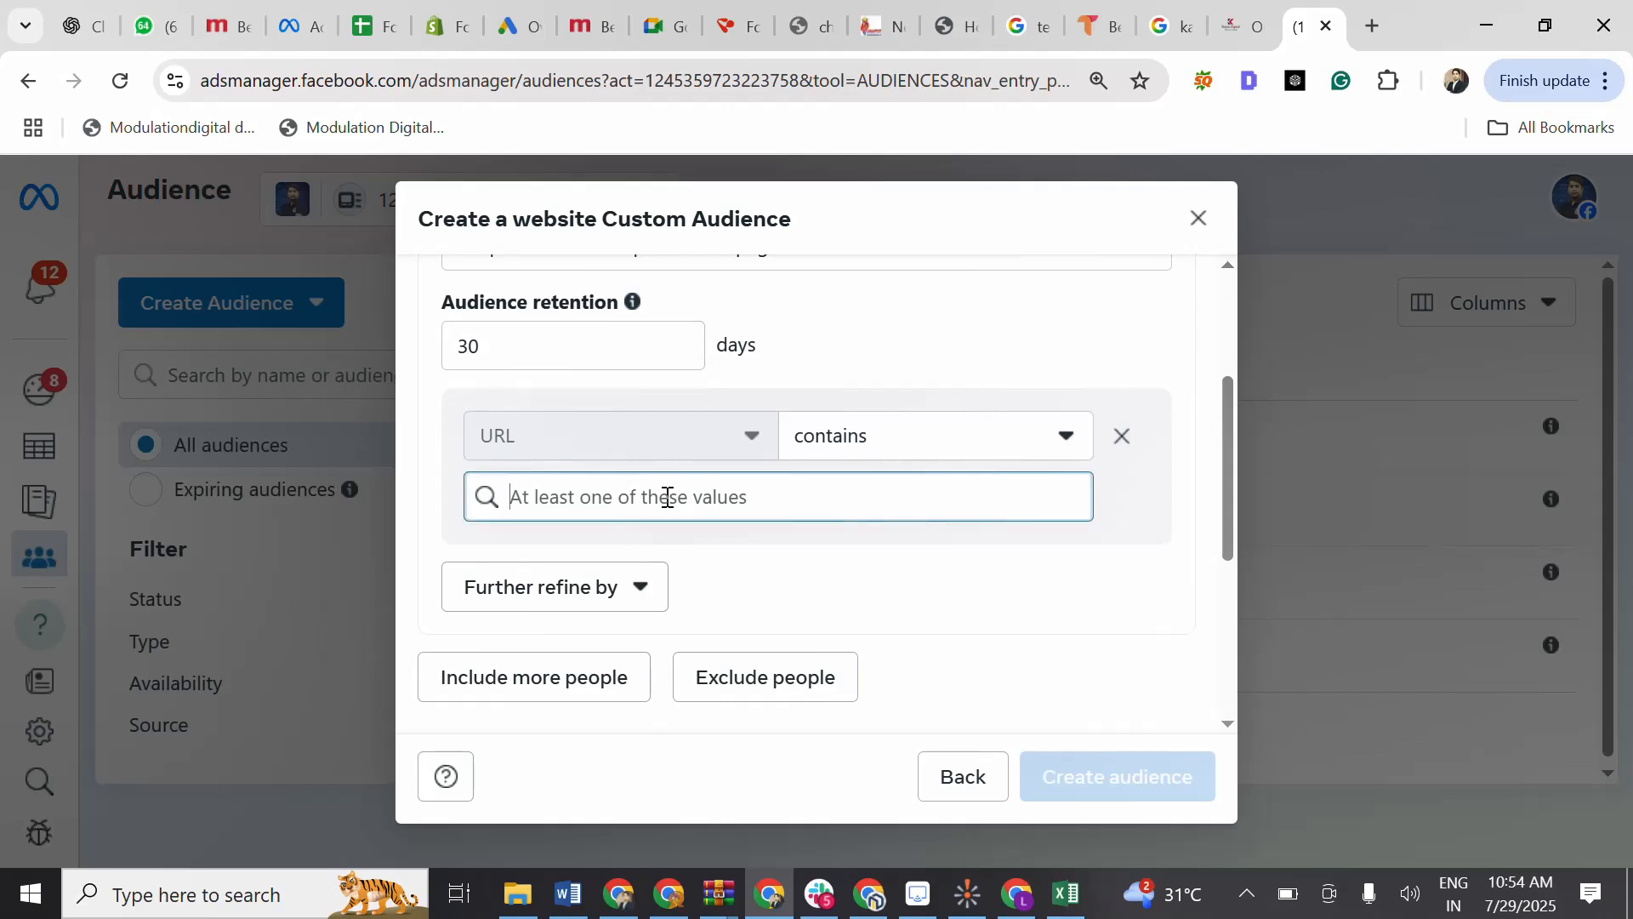
{"action": "left_click", "coordinate": [634, 347]}
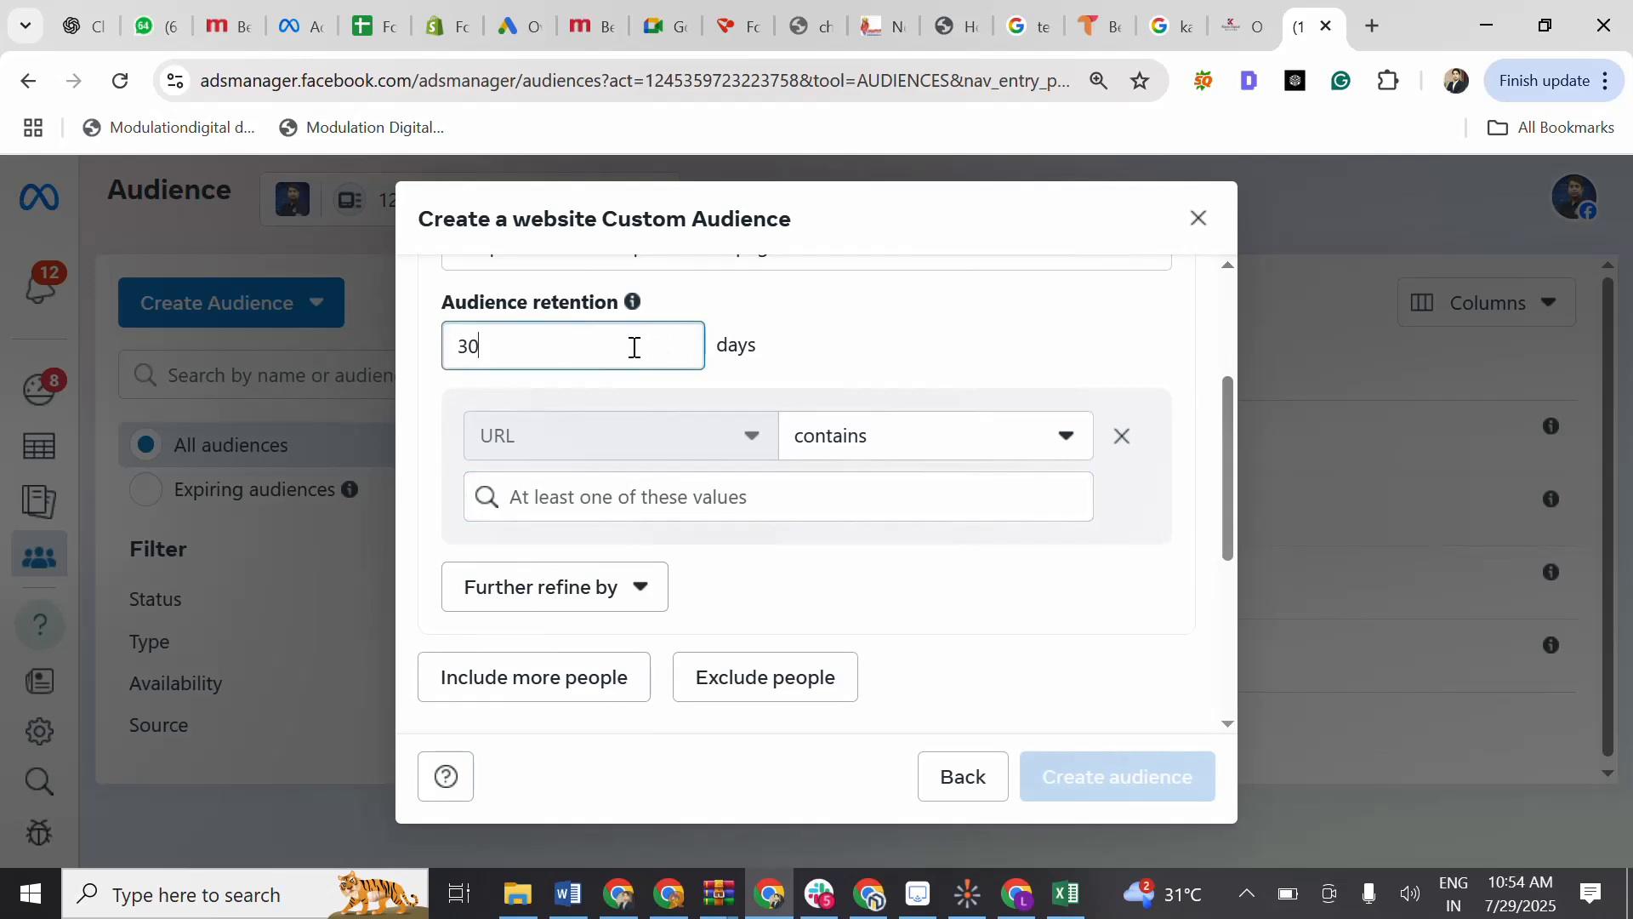
{"action": "key", "text": "BackSpace"}
{"action": "key", "text": "BackSpace"}
{"action": "type", "text": "10"}
{"action": "left_click", "coordinate": [627, 493]}
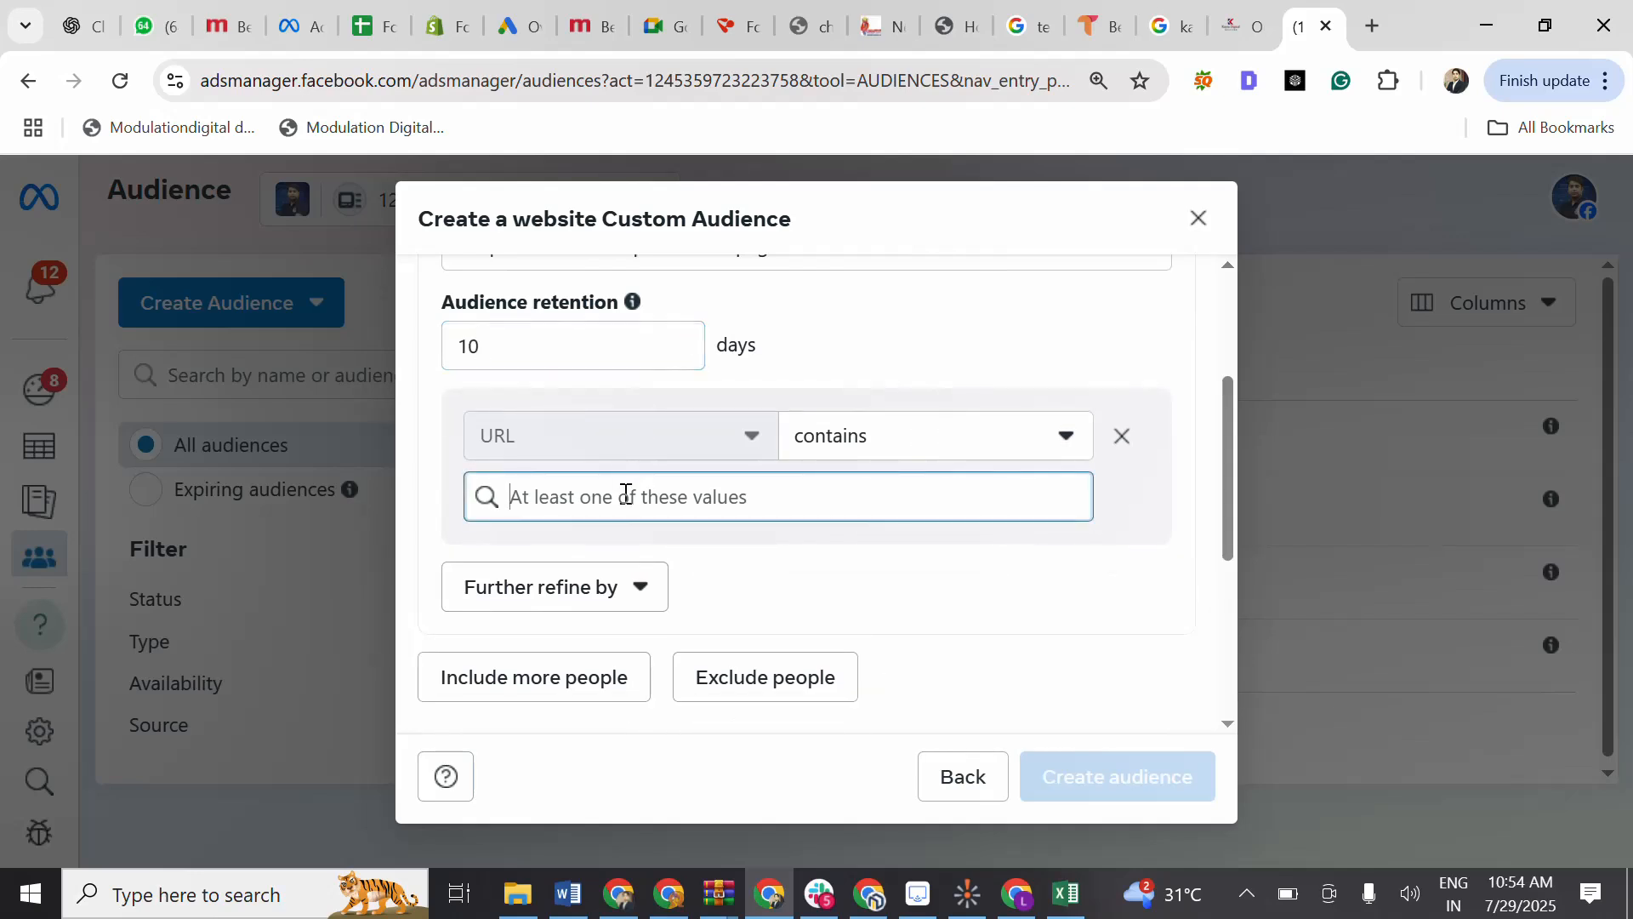
{"action": "scroll", "coordinate": [668, 495], "scroll_direction": "down", "scroll_amount": 3}
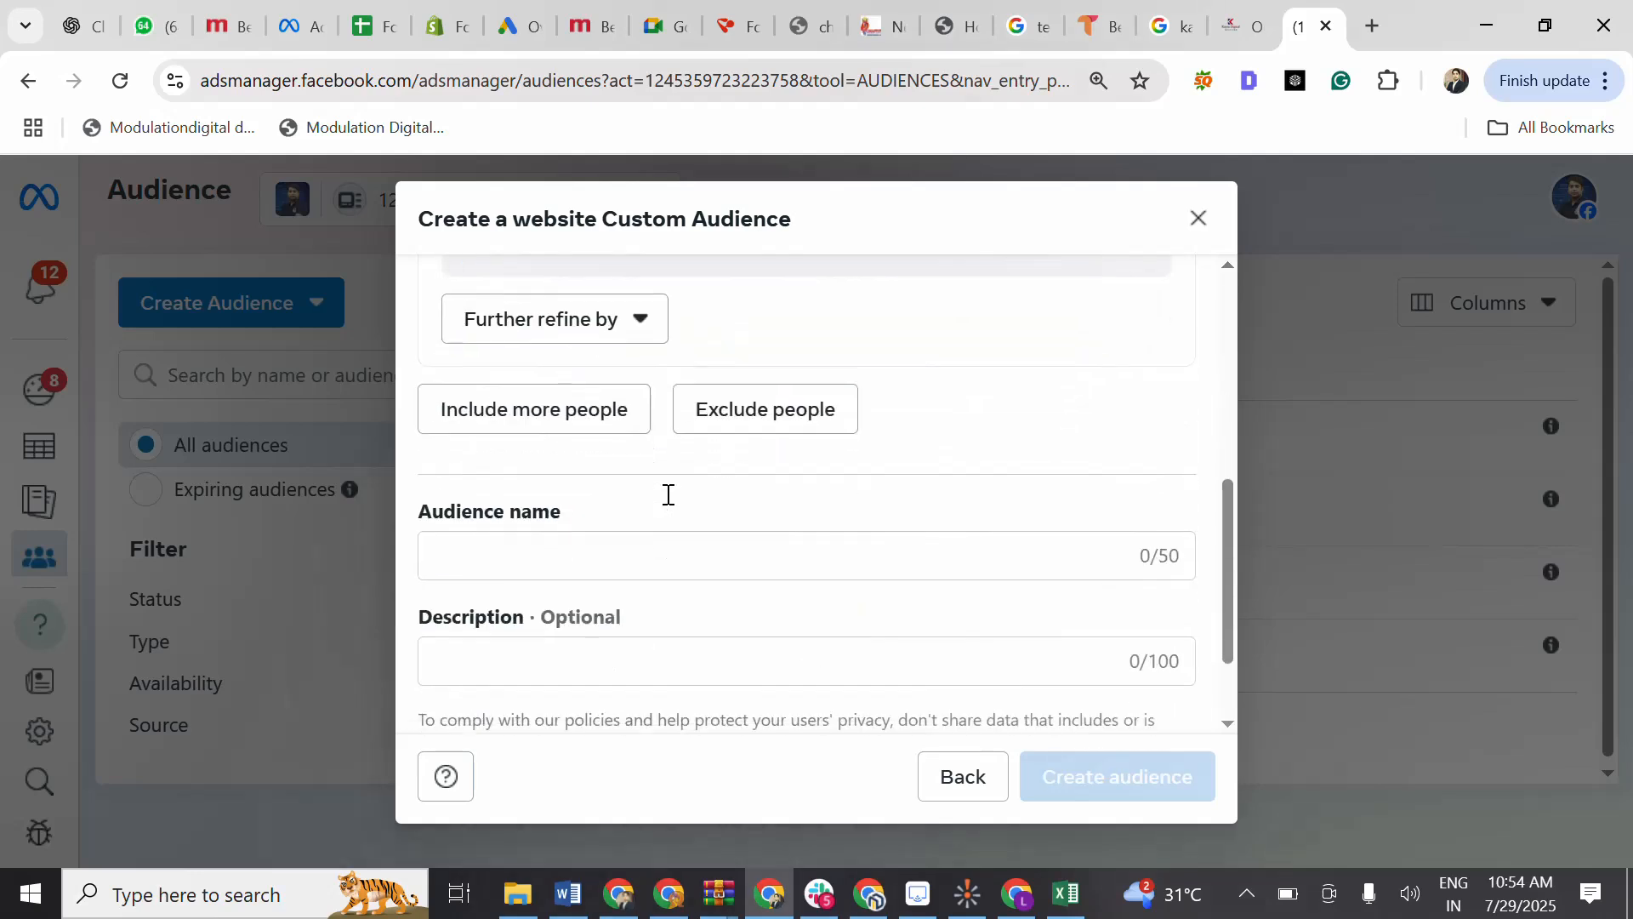
Open the fouroneco.in store in a new browser tab and copy the Heavenly T-shirt product page's URL.
{"action": "left_click", "coordinate": [1364, 28]}
{"action": "type", "text": "f"}
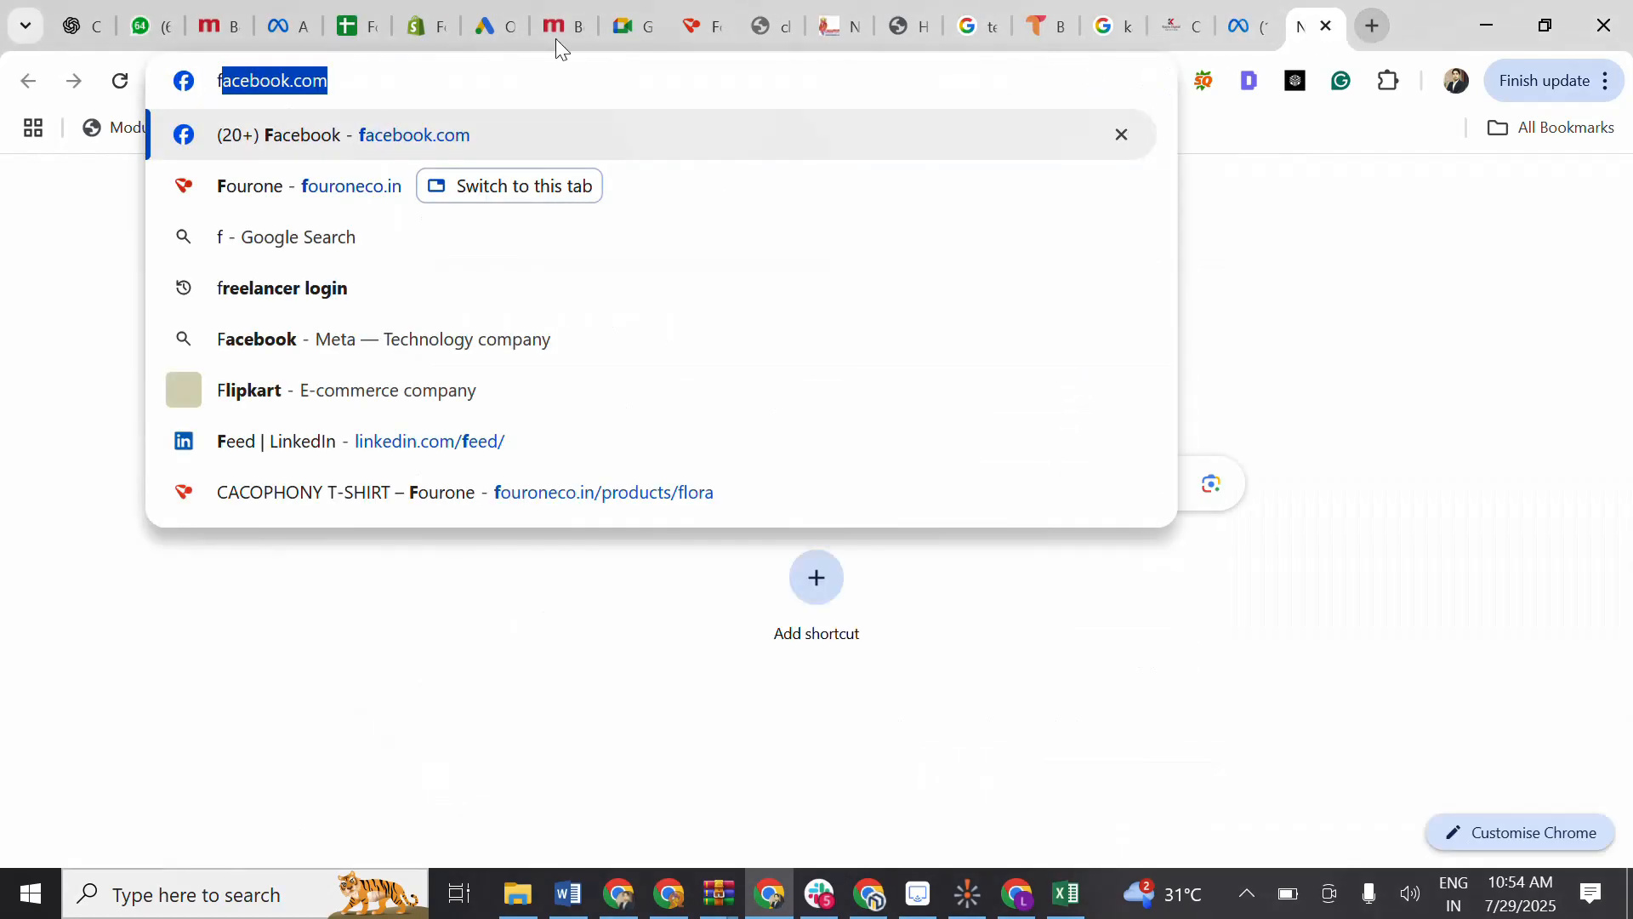
{"action": "left_click", "coordinate": [366, 207]}
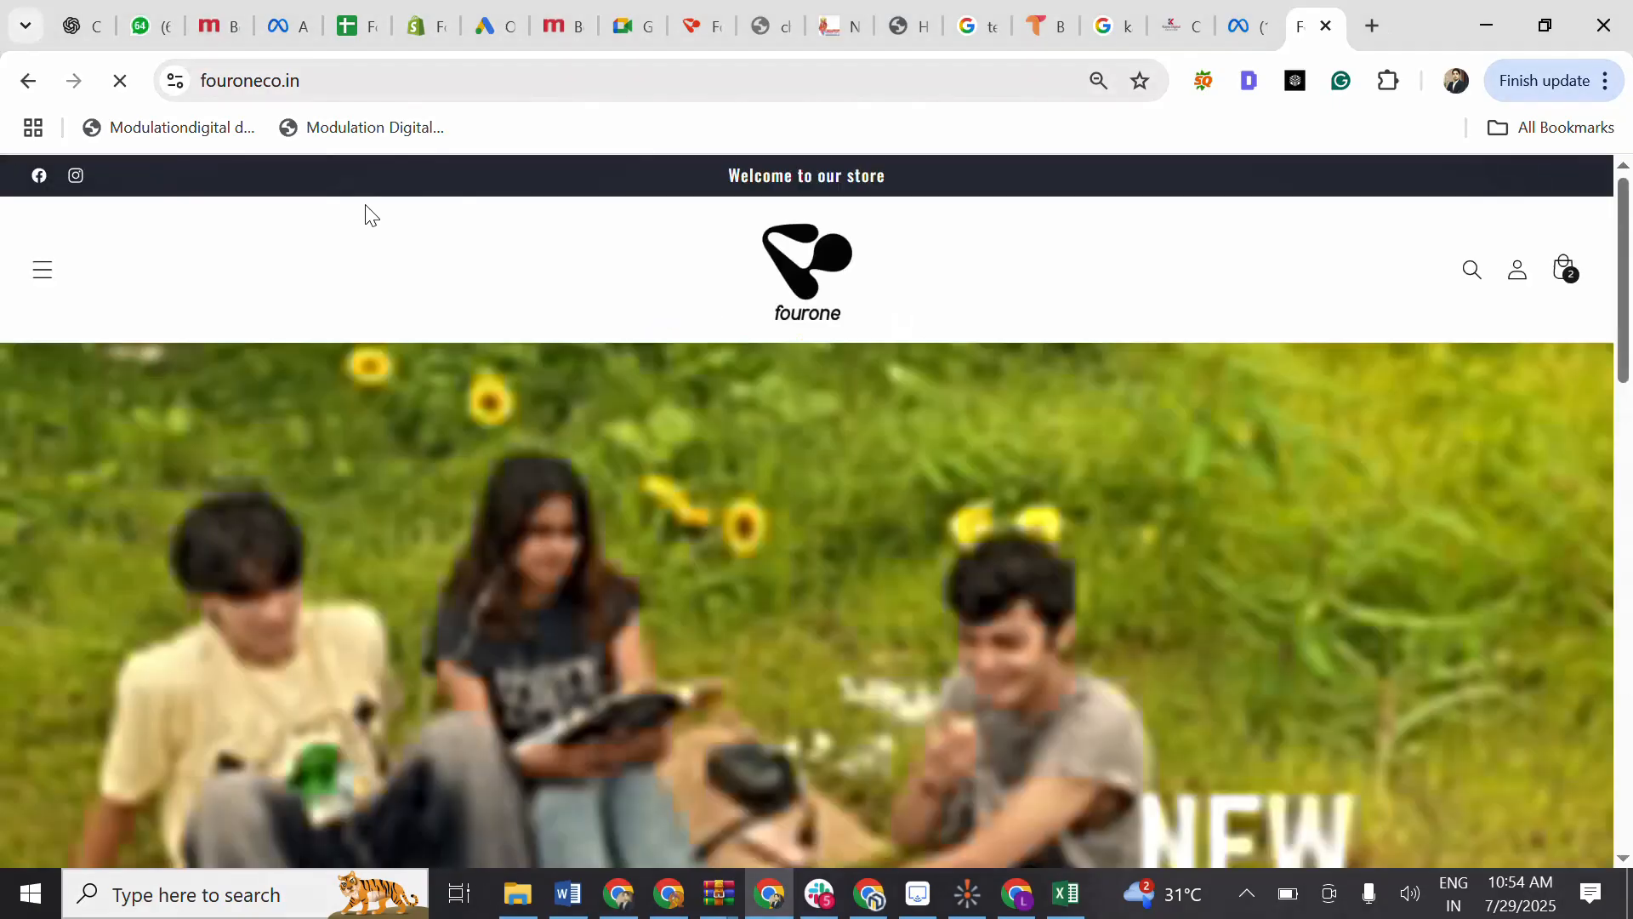
{"action": "scroll", "coordinate": [799, 285], "scroll_direction": "down", "scroll_amount": 5}
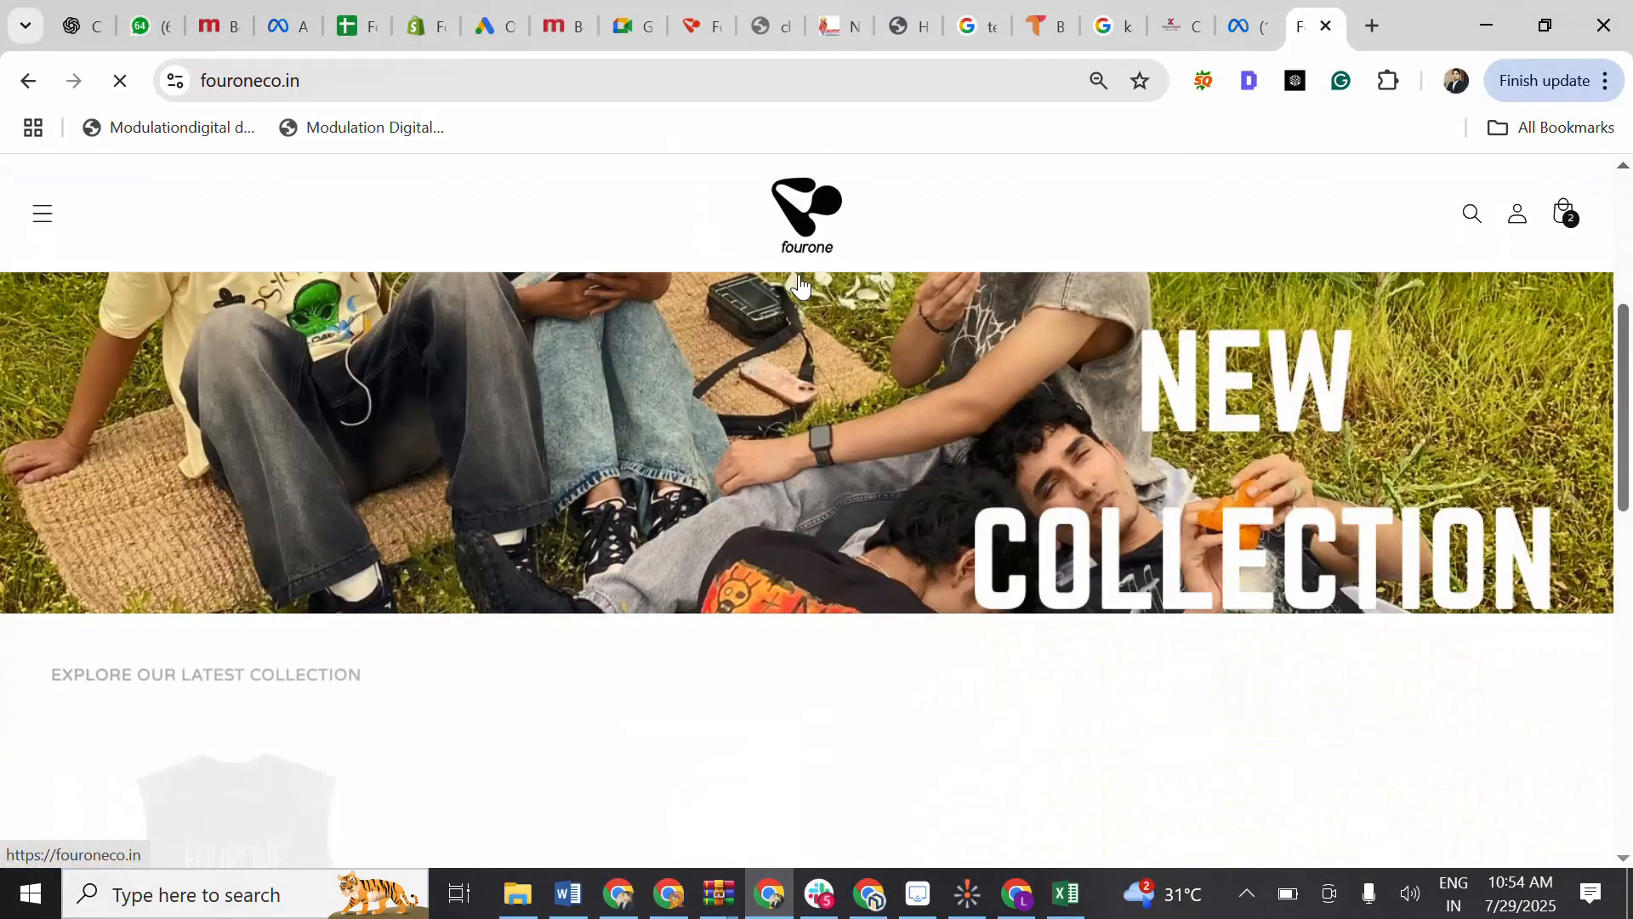
{"action": "scroll", "coordinate": [800, 285], "scroll_direction": "down", "scroll_amount": 15}
{"action": "scroll", "coordinate": [799, 285], "scroll_direction": "up", "scroll_amount": 12}
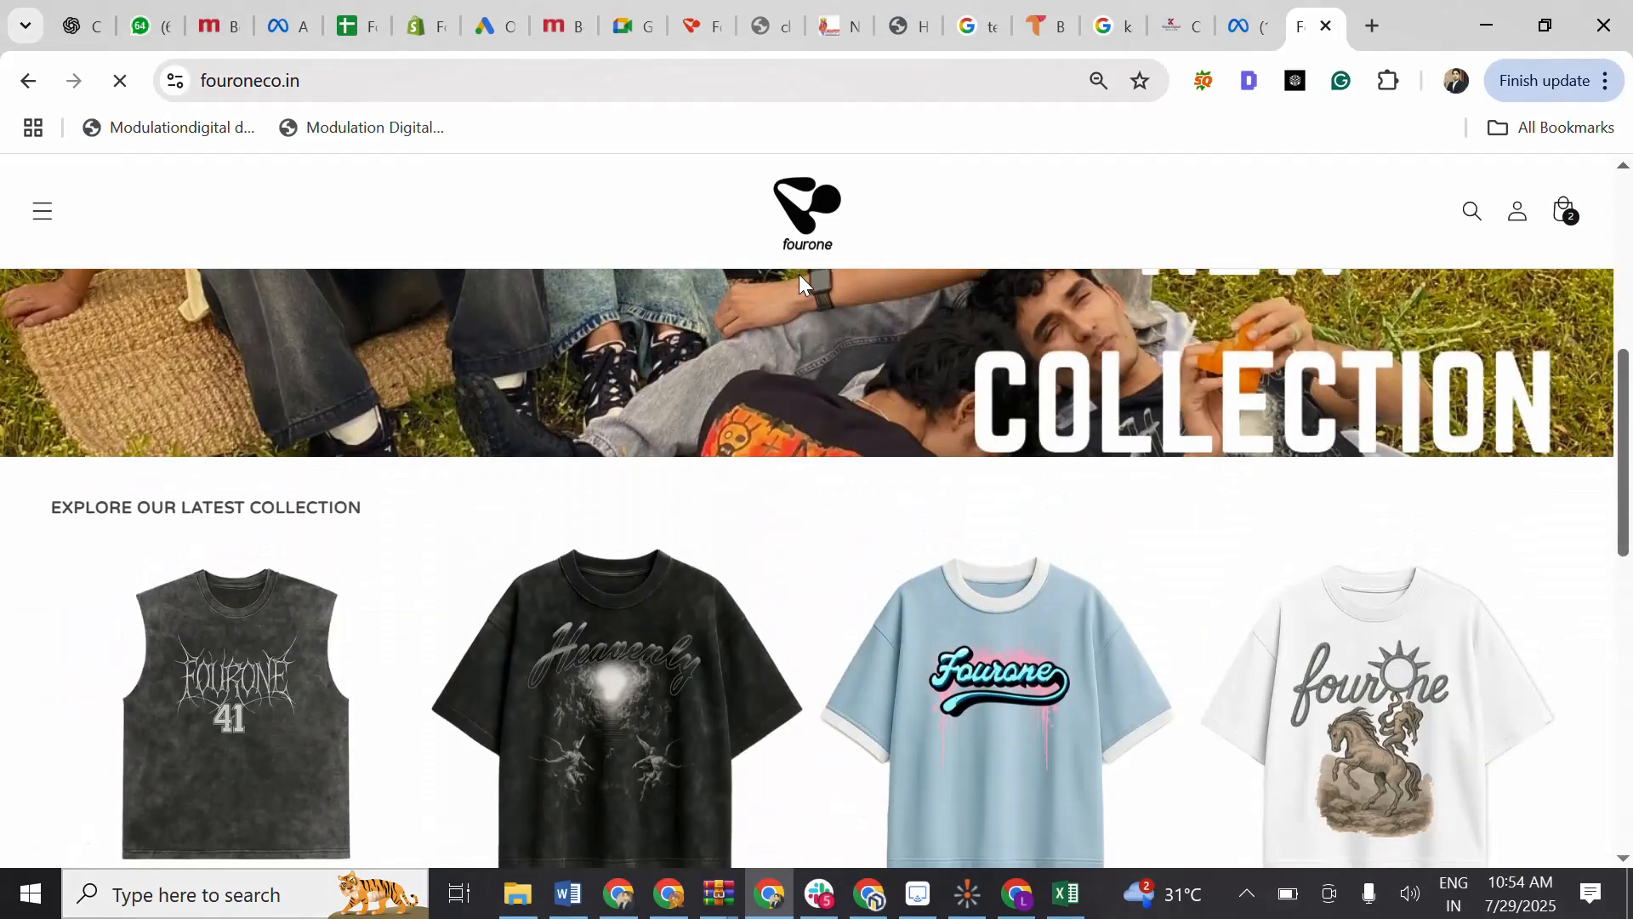
{"action": "left_click", "coordinate": [580, 798]}
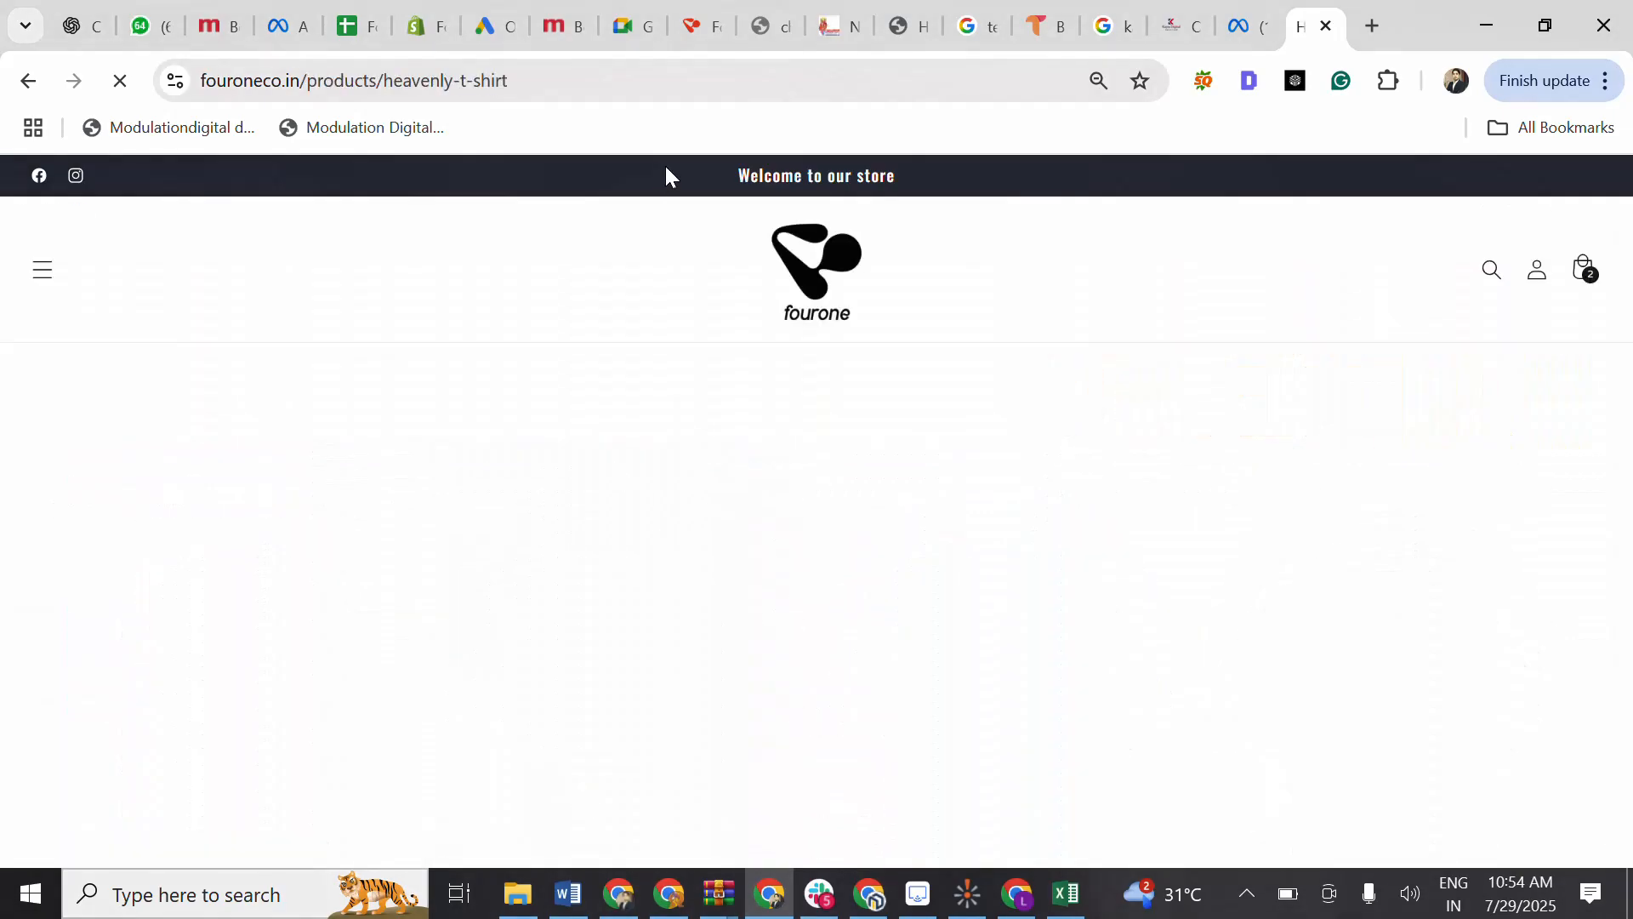
{"action": "left_click", "coordinate": [704, 92]}
{"action": "key", "text": "ctrl+c"}
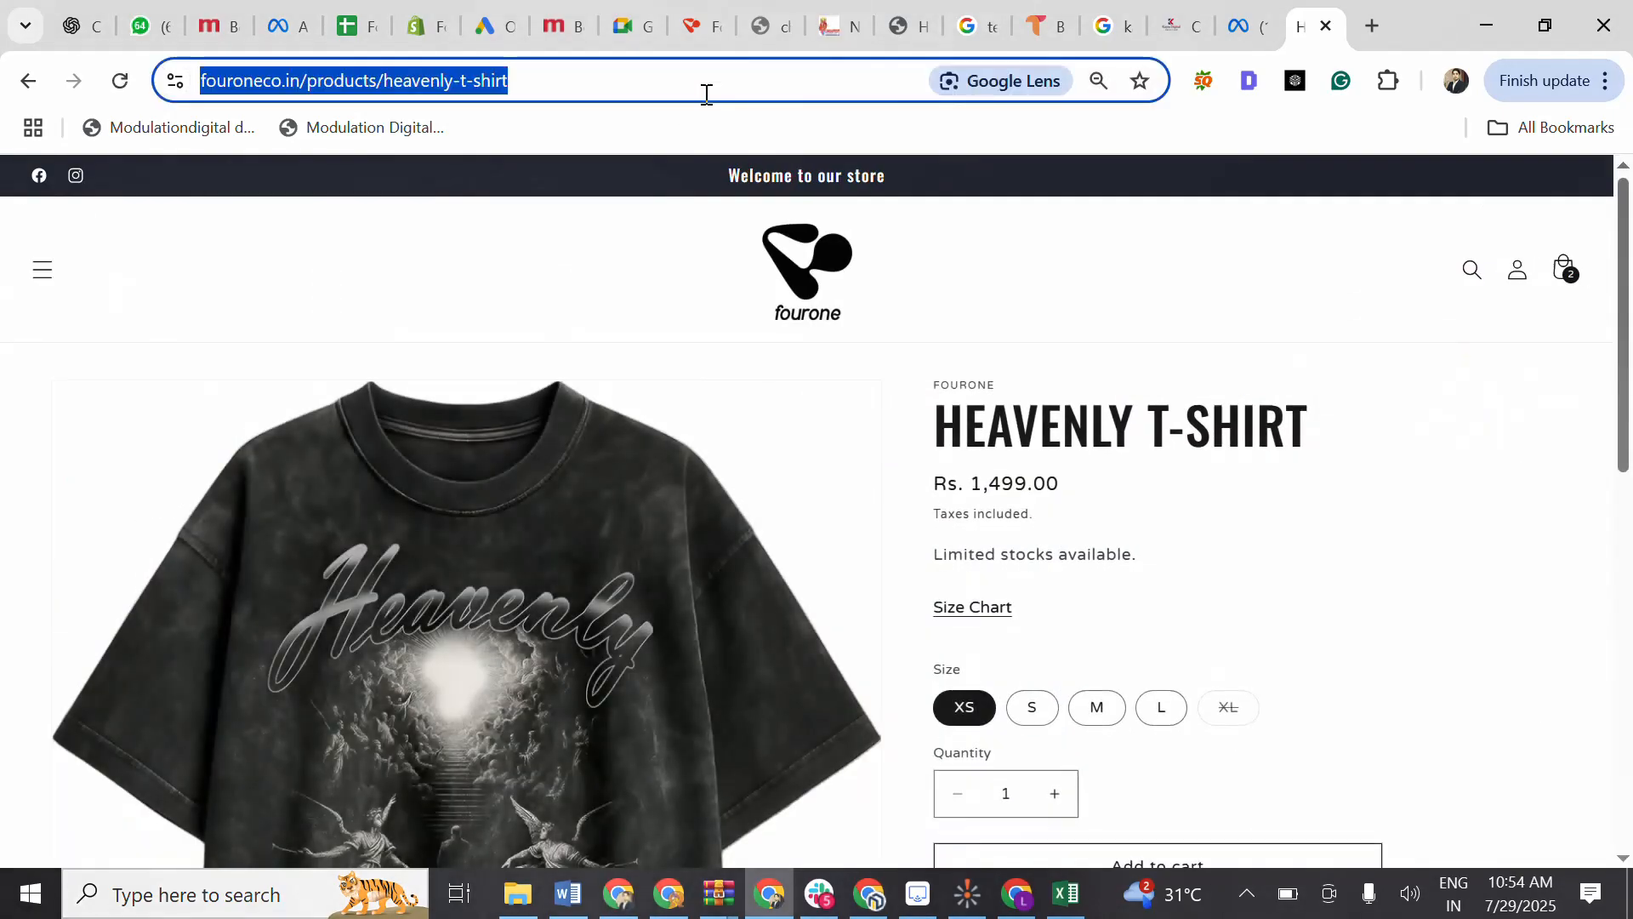
{"action": "left_click", "coordinate": [1246, 26]}
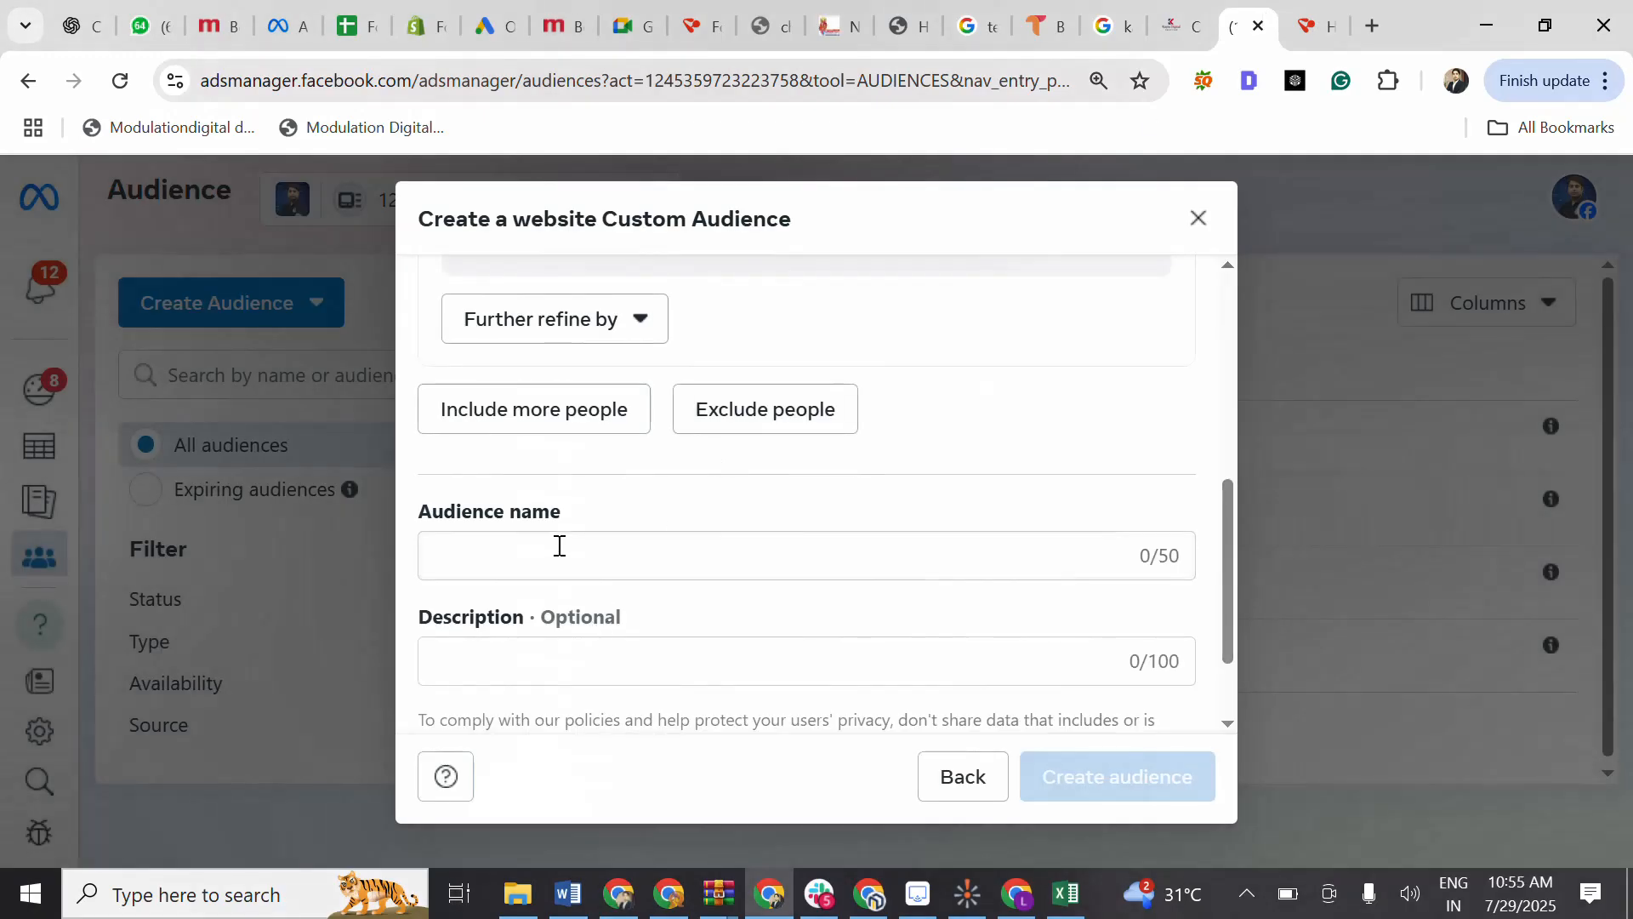
{"action": "scroll", "coordinate": [559, 545], "scroll_direction": "up", "scroll_amount": 4}
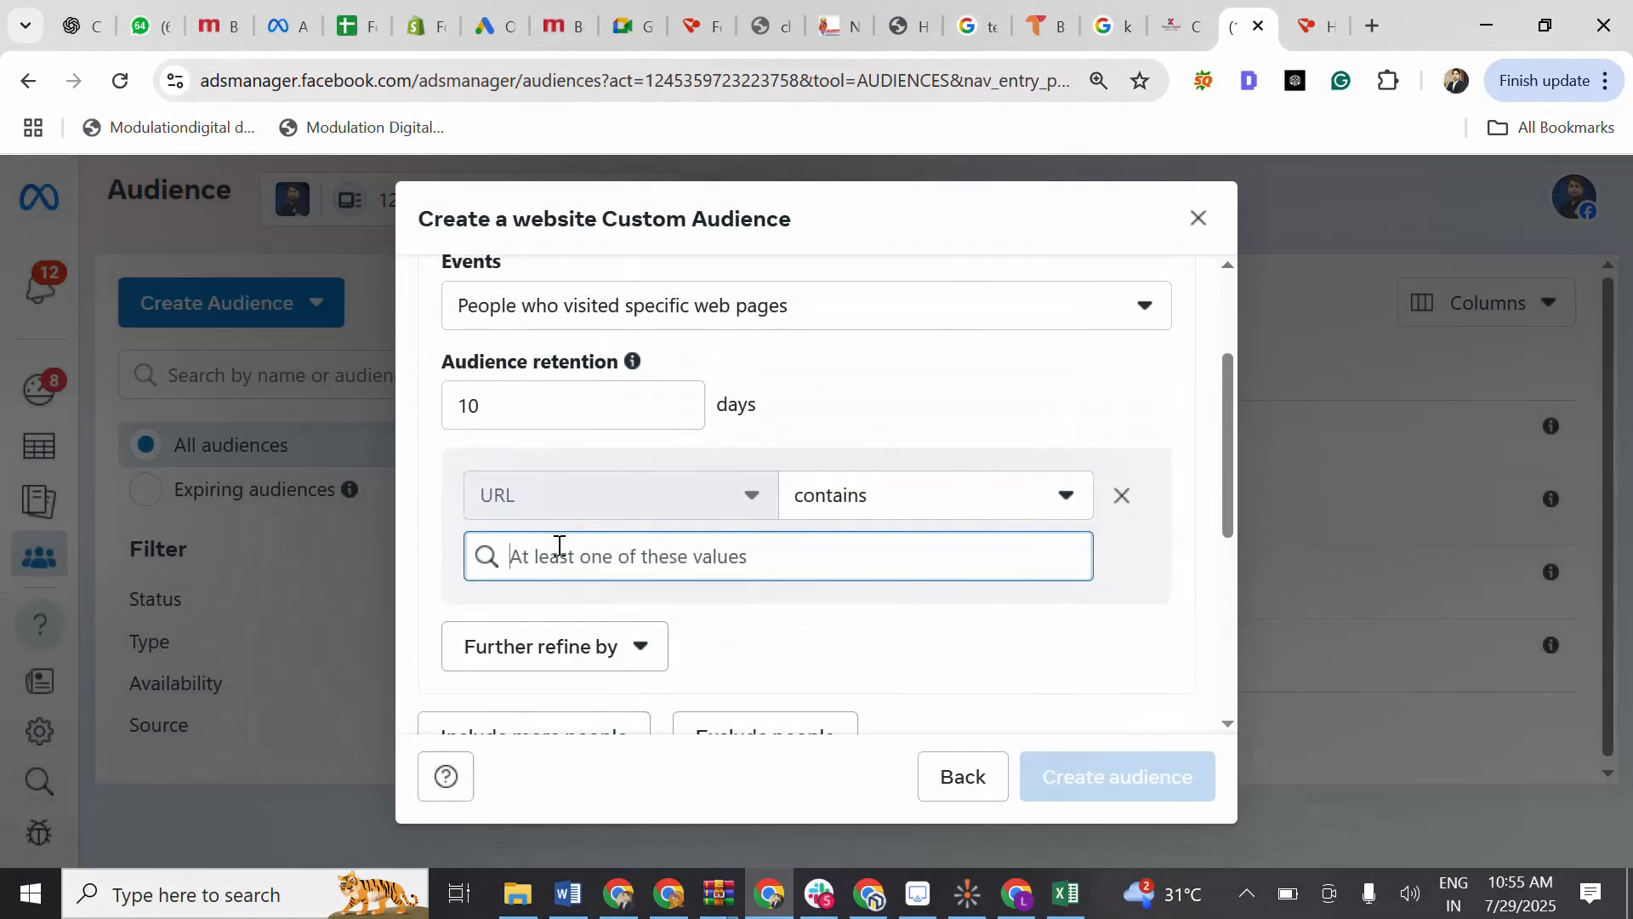
{"action": "key", "text": "ctrl+v"}
{"action": "left_click", "coordinate": [649, 628]}
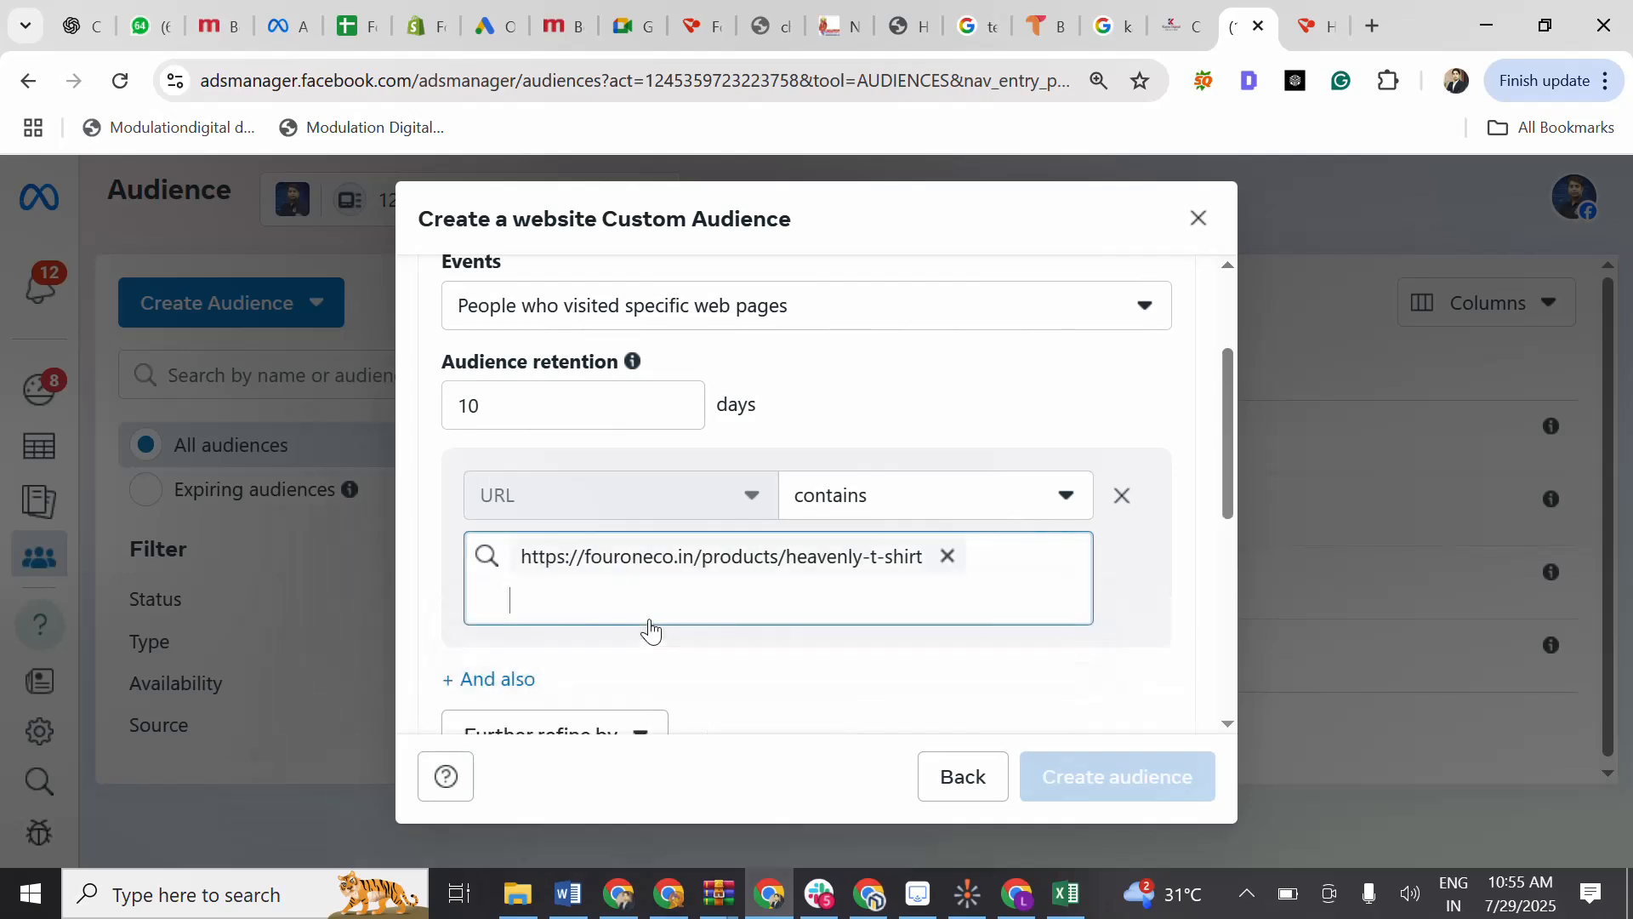
Name the website custom audience "29 july".
{"action": "scroll", "coordinate": [650, 627], "scroll_direction": "down", "scroll_amount": 4}
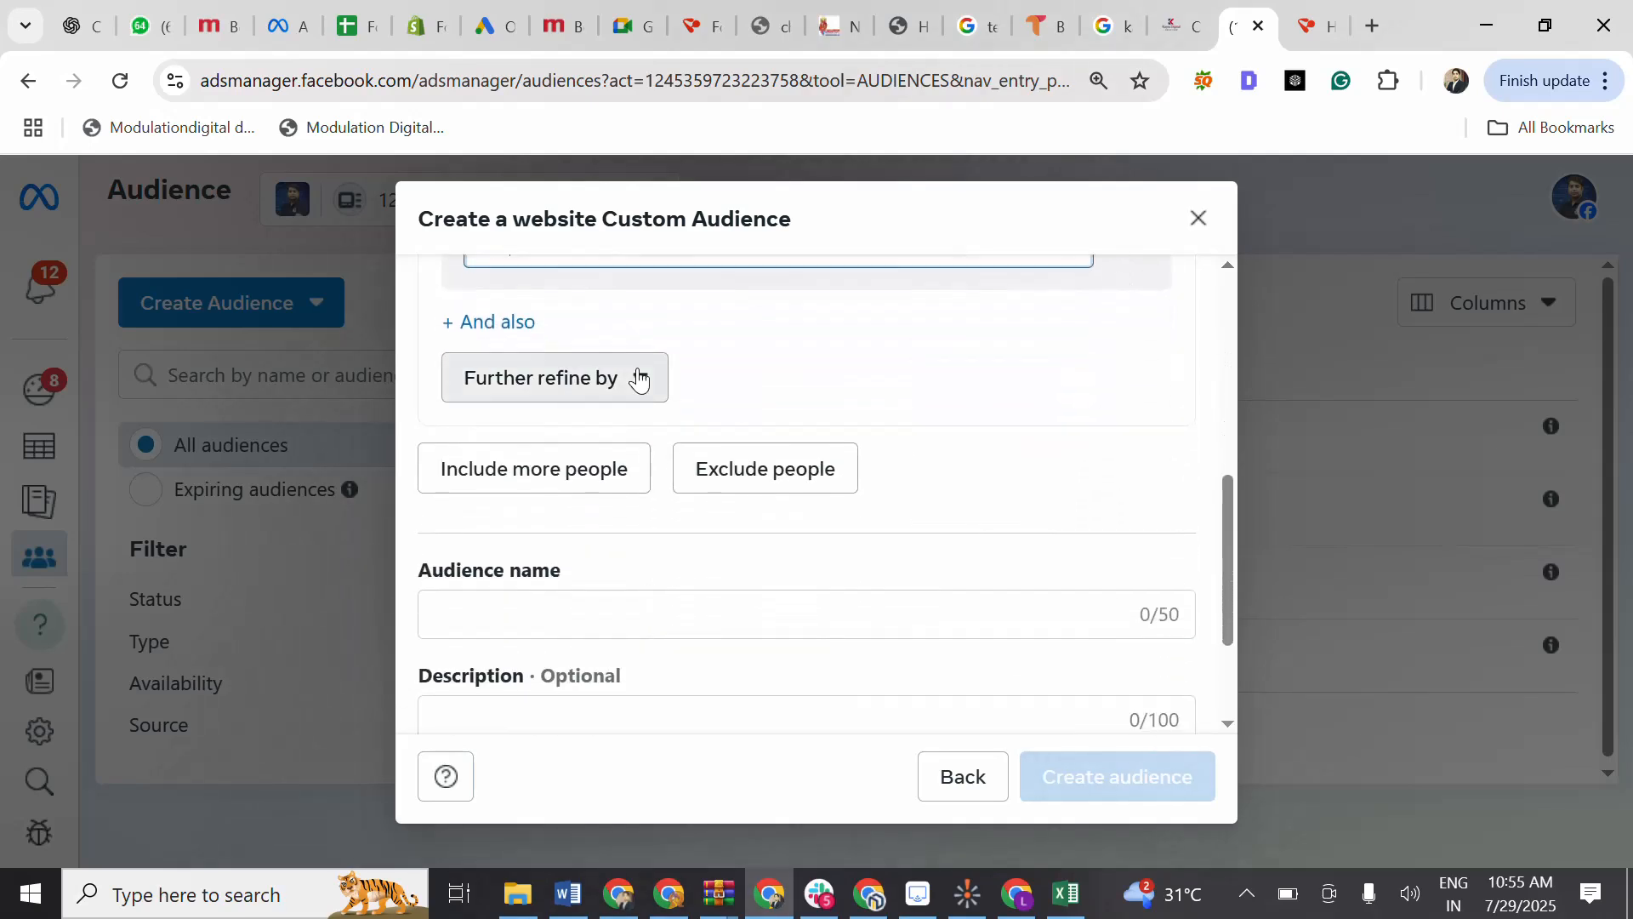
{"action": "scroll", "coordinate": [640, 378], "scroll_direction": "up", "scroll_amount": 2}
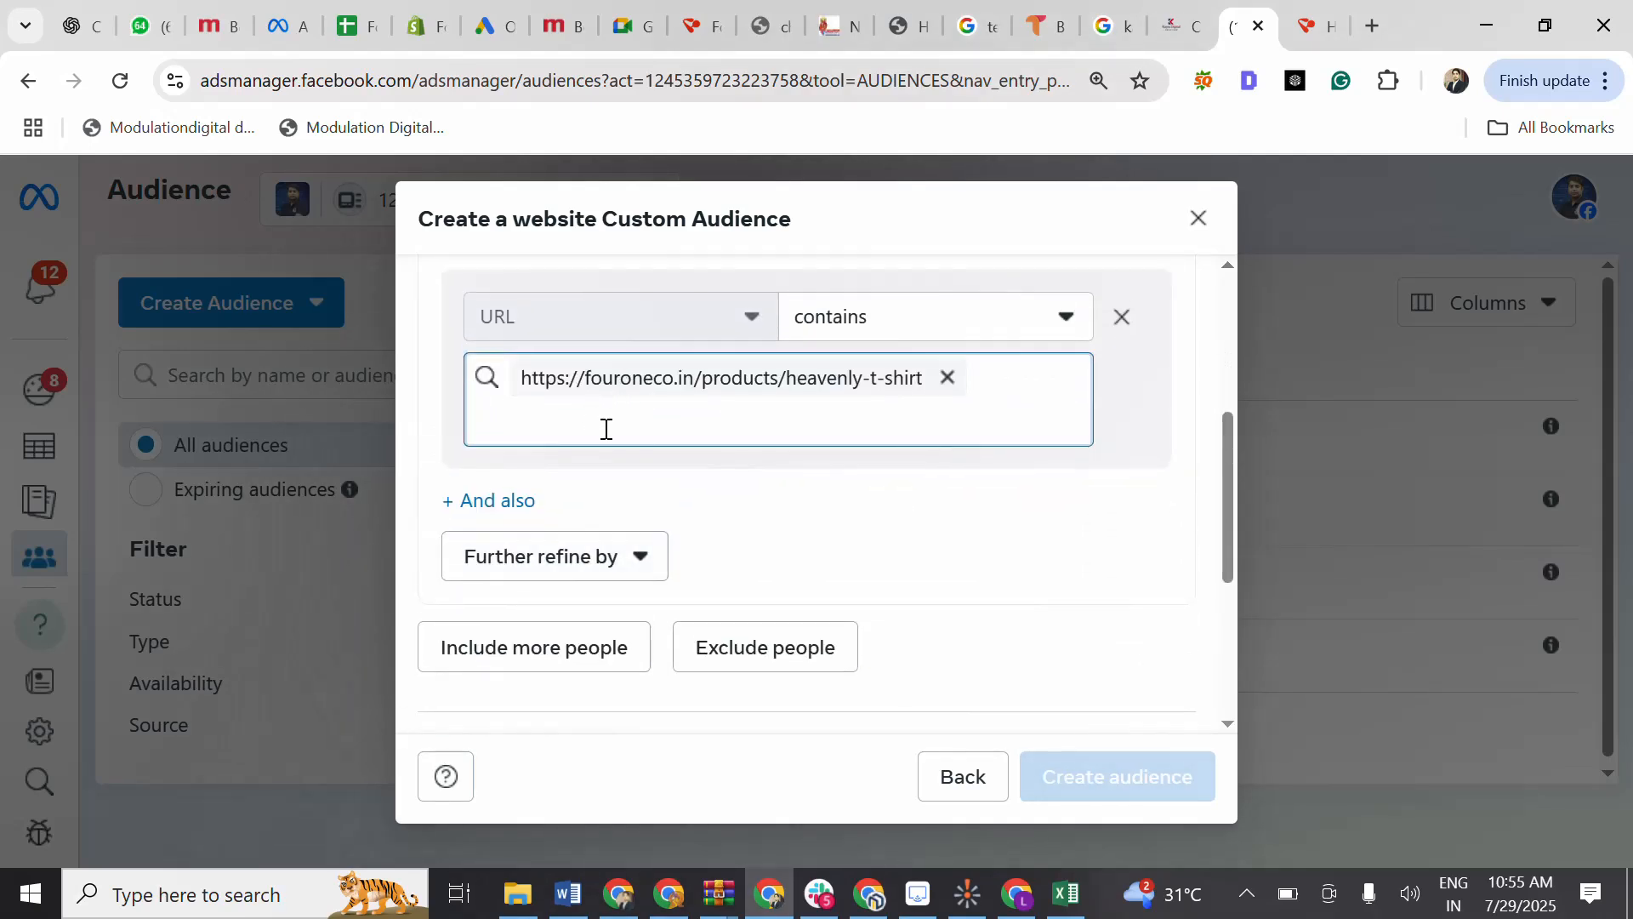
{"action": "scroll", "coordinate": [607, 428], "scroll_direction": "down", "scroll_amount": 5}
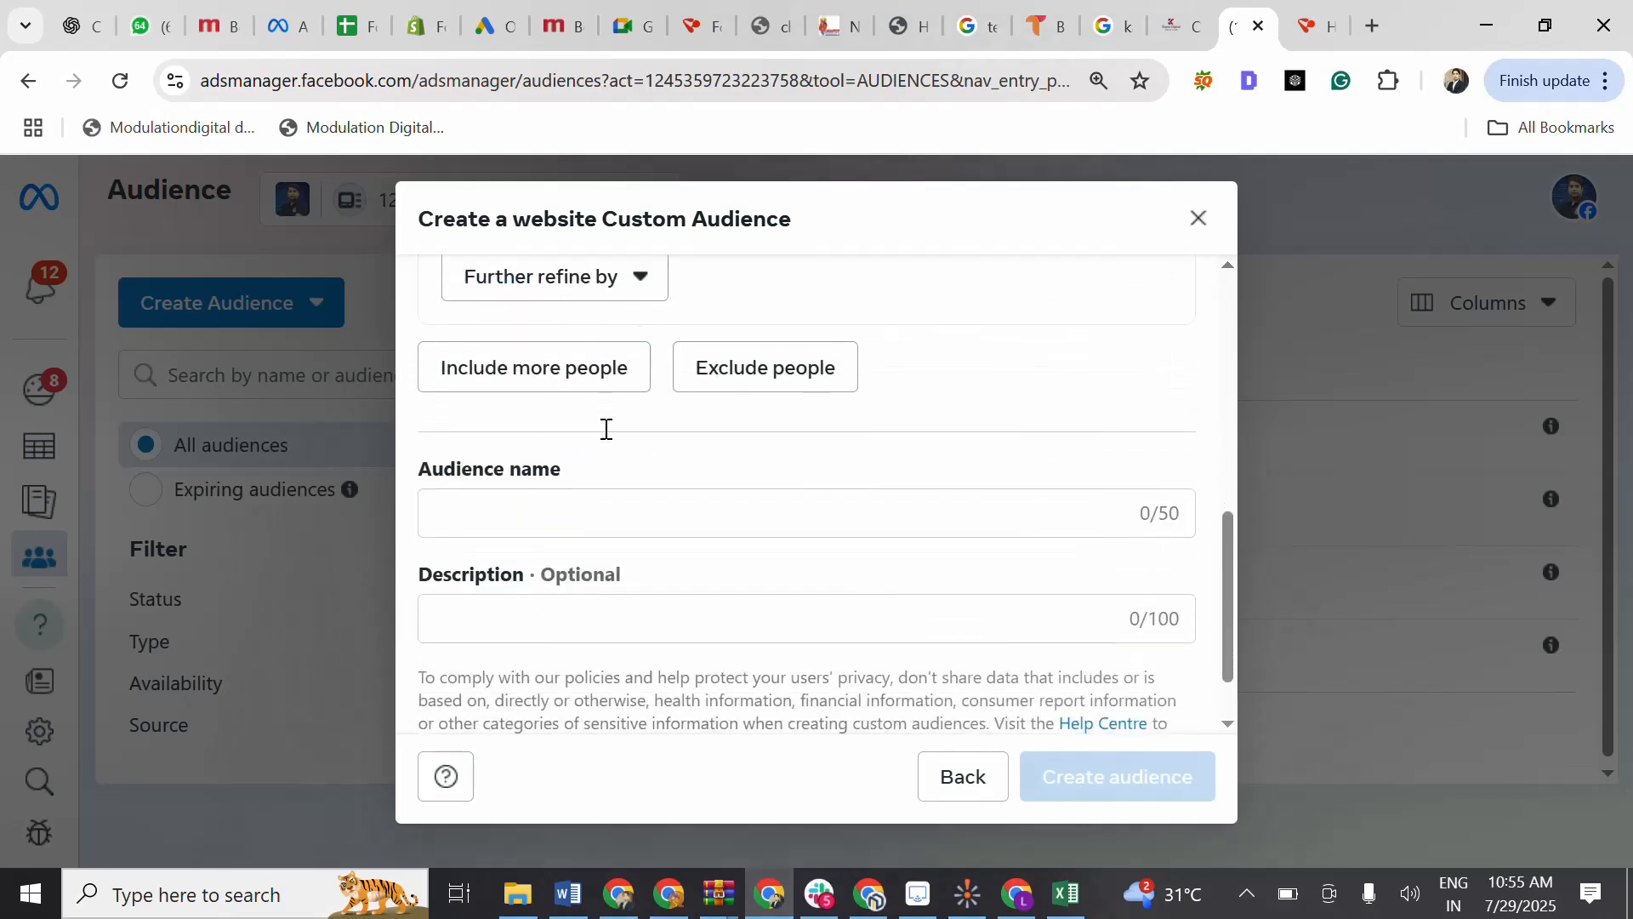
{"action": "left_click", "coordinate": [527, 443]}
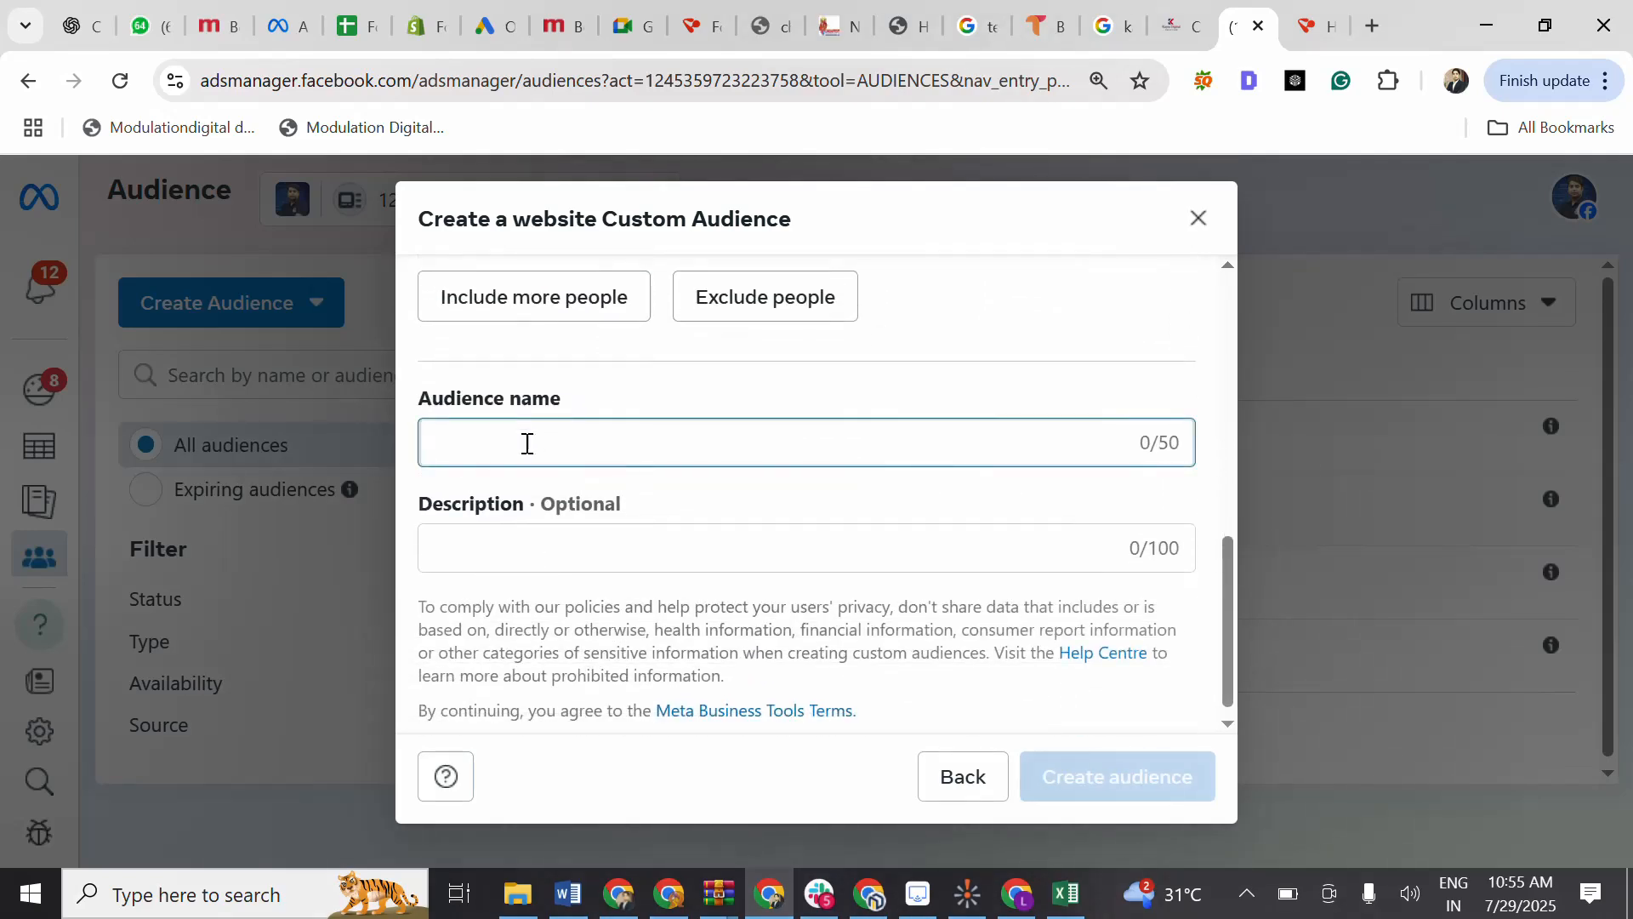
{"action": "type", "text": "29 hul"}
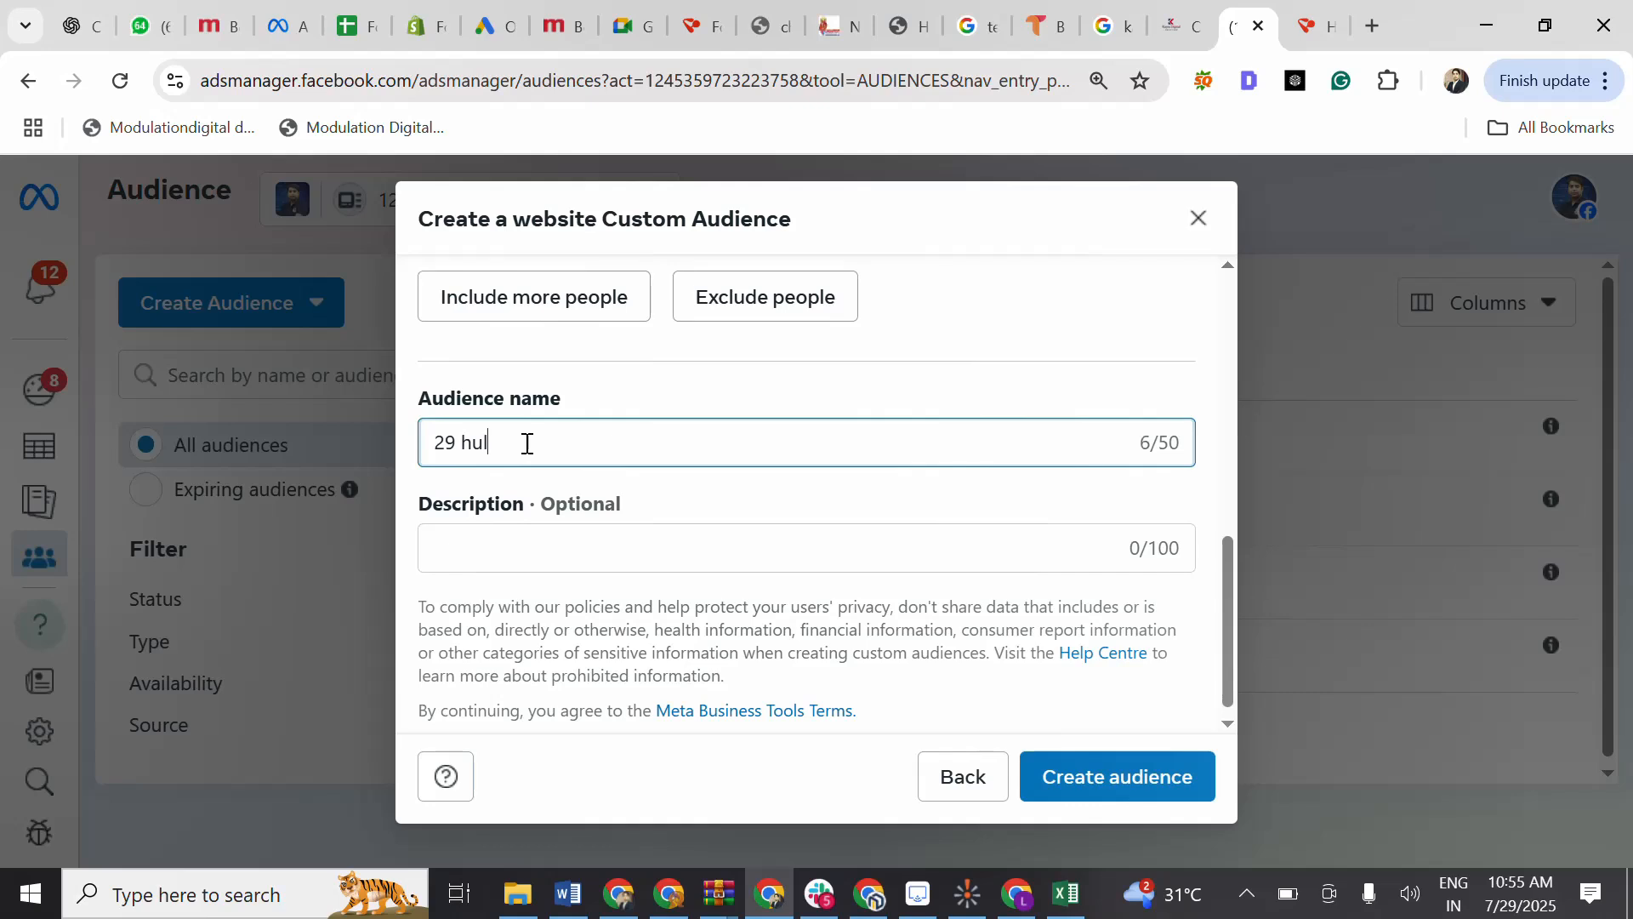
{"action": "type", "text": "y"}
{"action": "key", "text": "BackSpace"}
{"action": "key", "text": "BackSpace"}
{"action": "key", "text": "BackSpace"}
{"action": "key", "text": "BackSpace"}
{"action": "key", "text": "BackSpace"}
{"action": "type", "text": "july"}
{"action": "scroll", "coordinate": [765, 565], "scroll_direction": "down", "scroll_amount": 1}
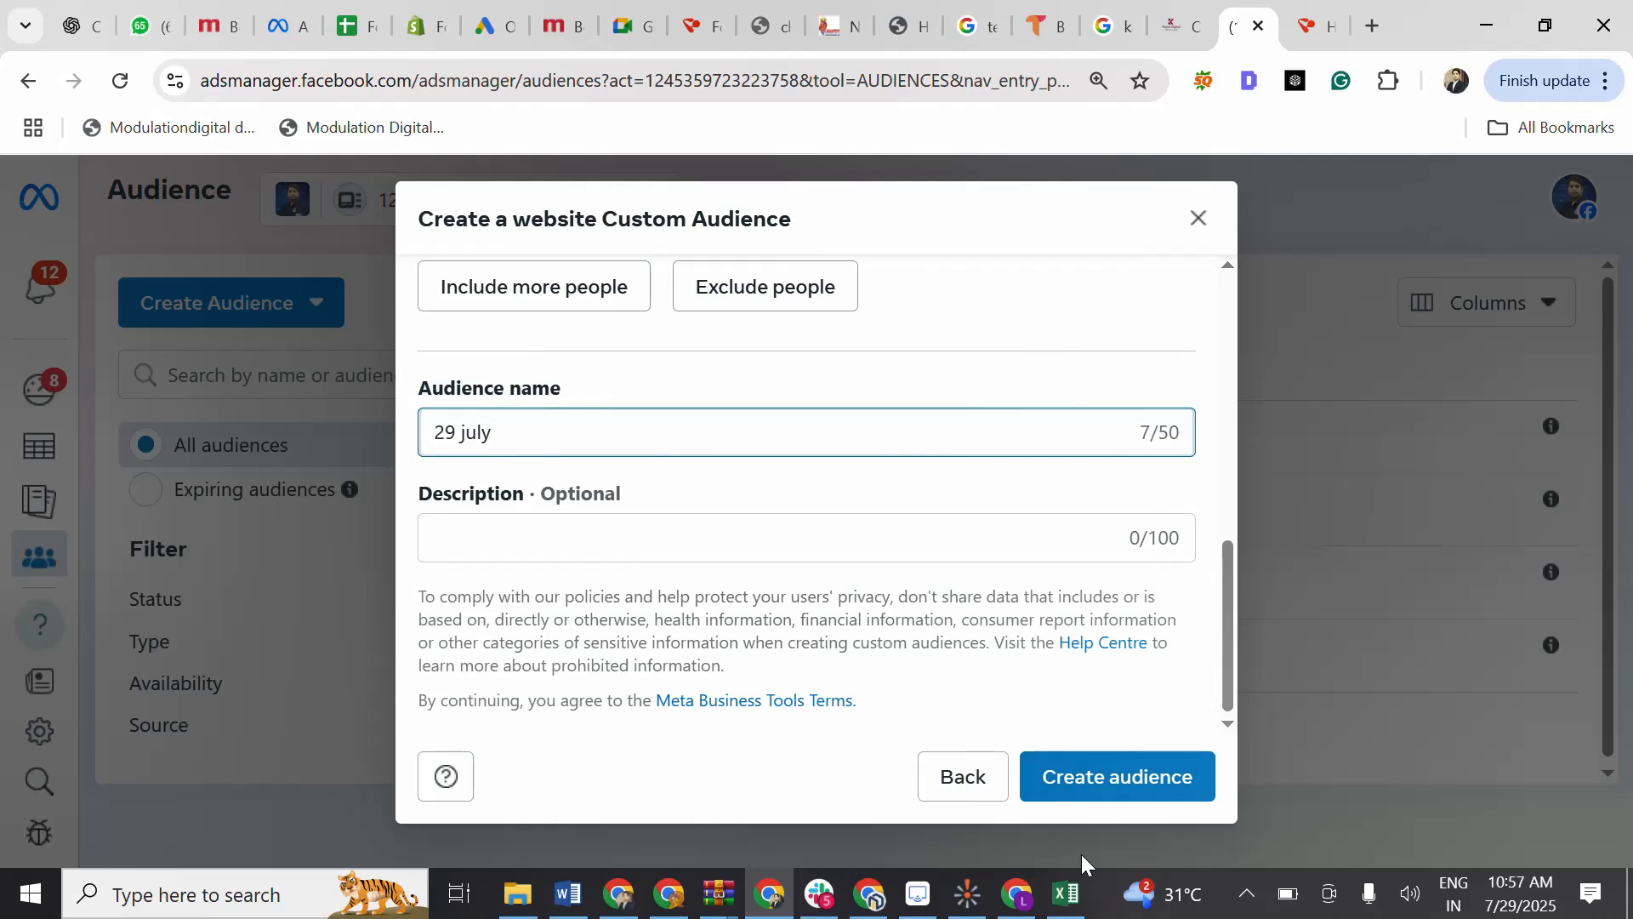
{"action": "left_click", "coordinate": [1240, 900]}
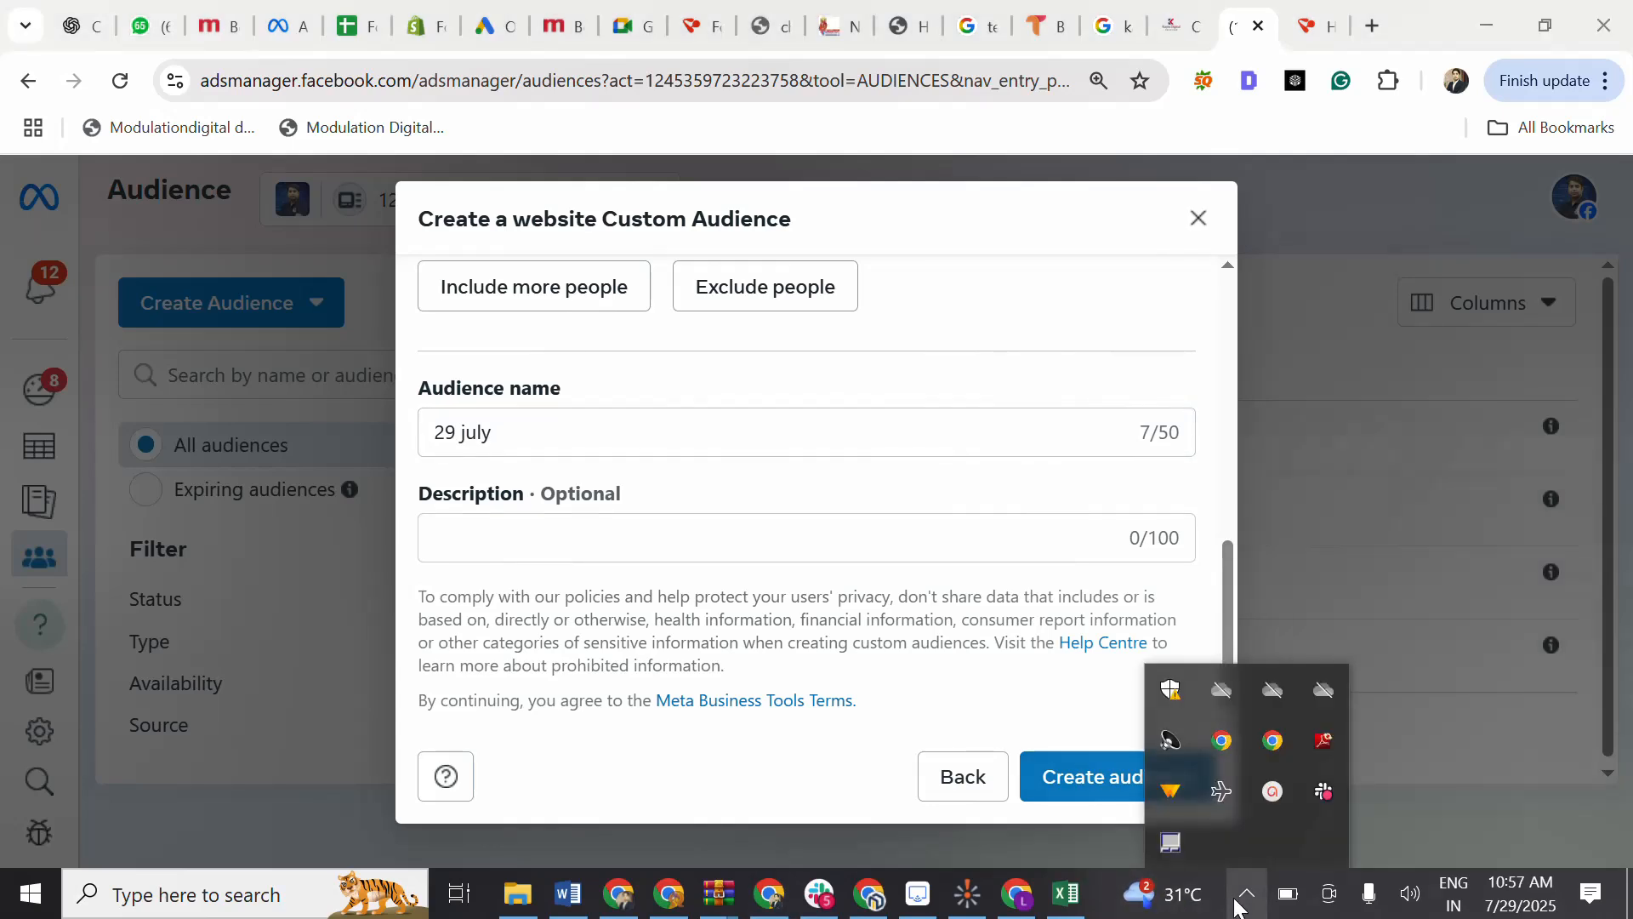
{"action": "left_click", "coordinate": [1273, 792]}
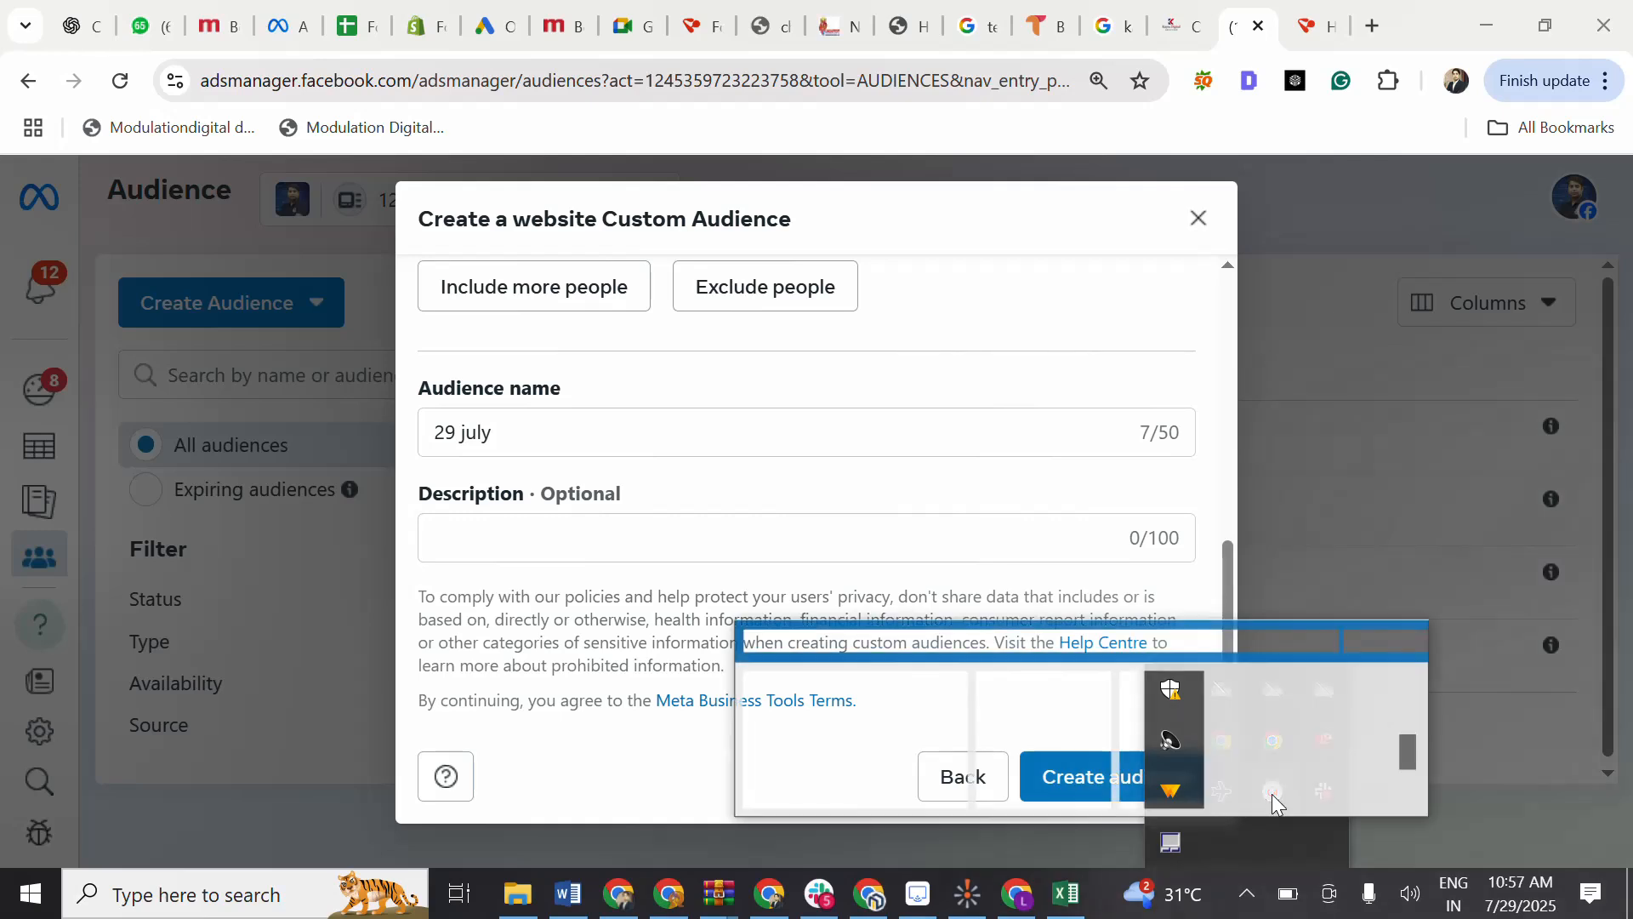